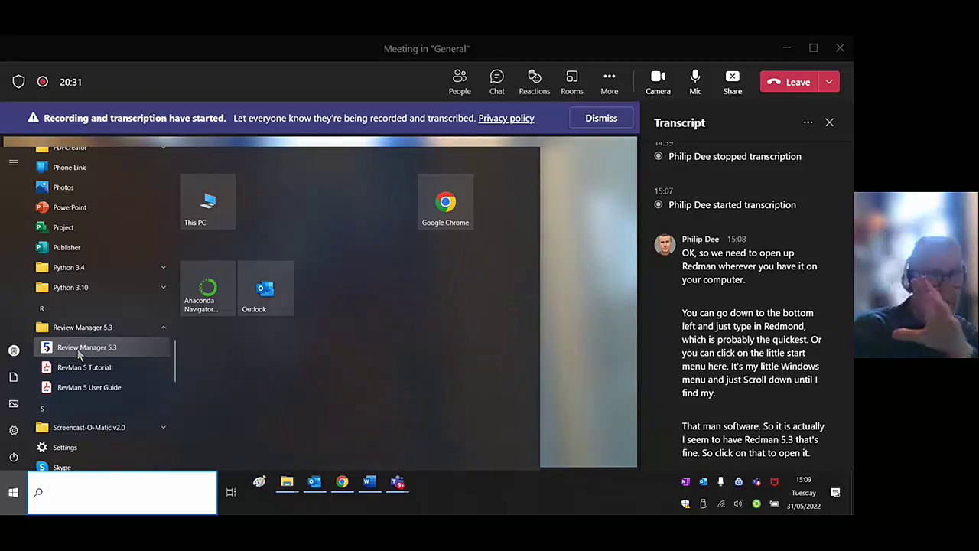
Open Review Manager 5.3, dismiss its welcome screen and start a new review of the Intervention review type.
click(78, 348)
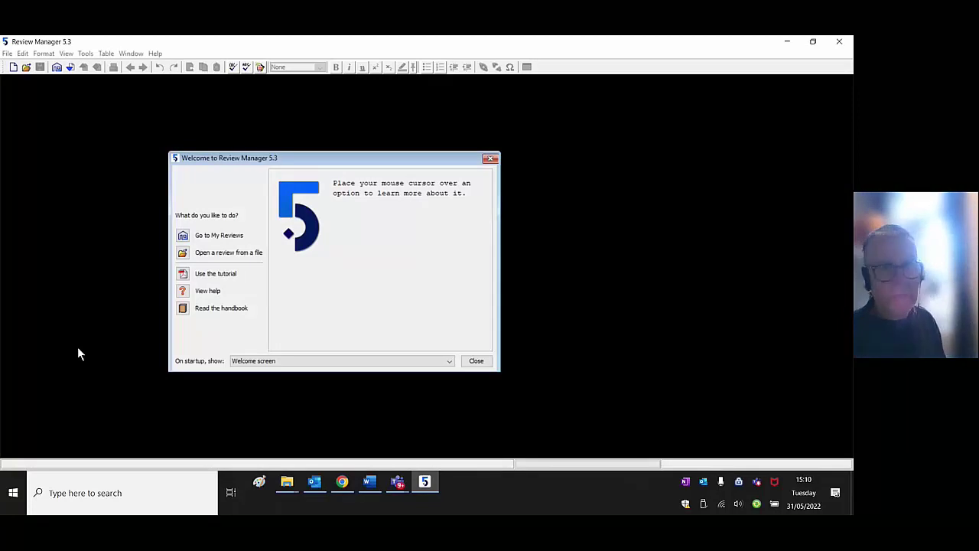
click(485, 363)
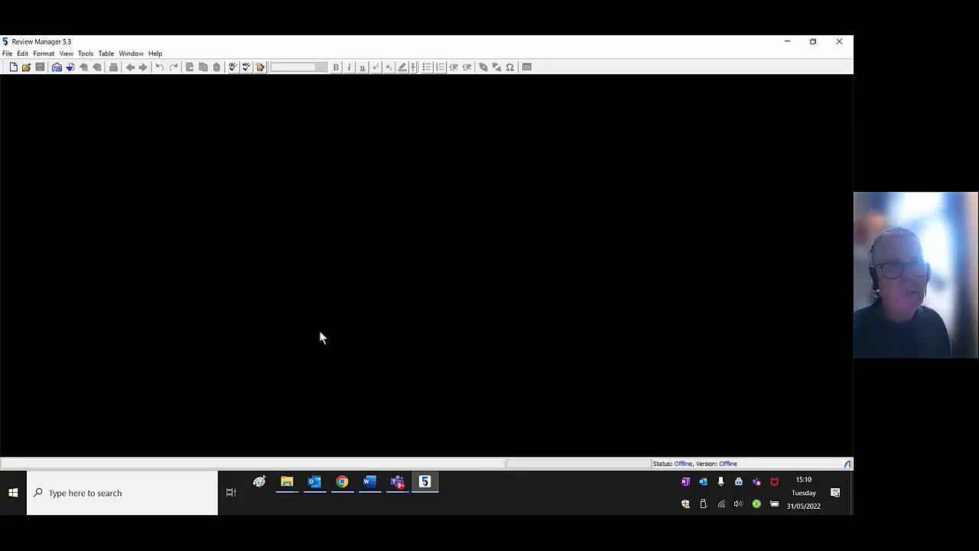
click(7, 55)
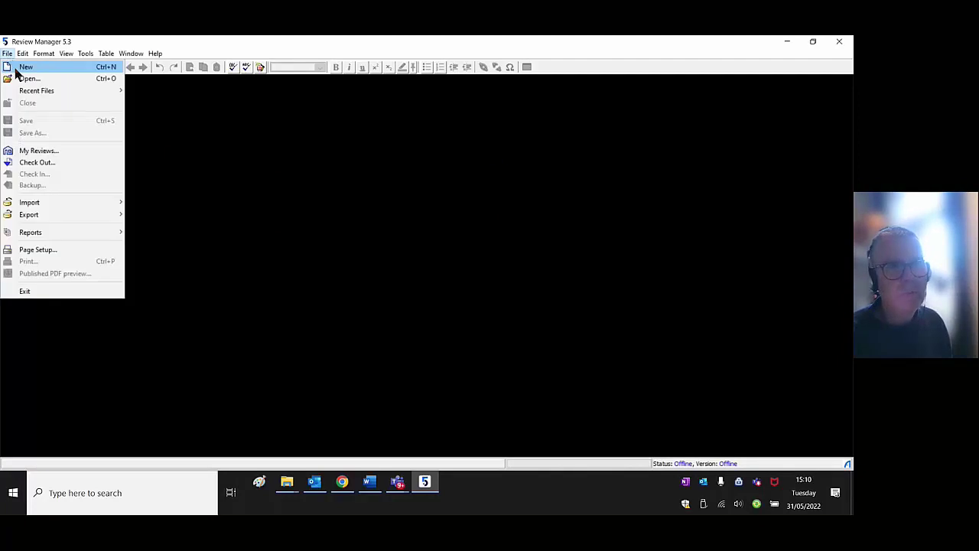
click(17, 71)
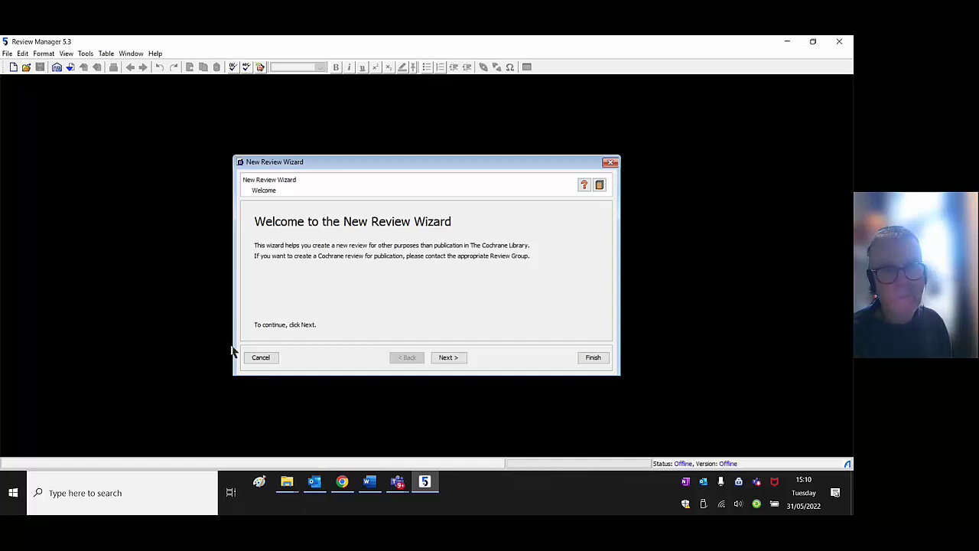
click(446, 358)
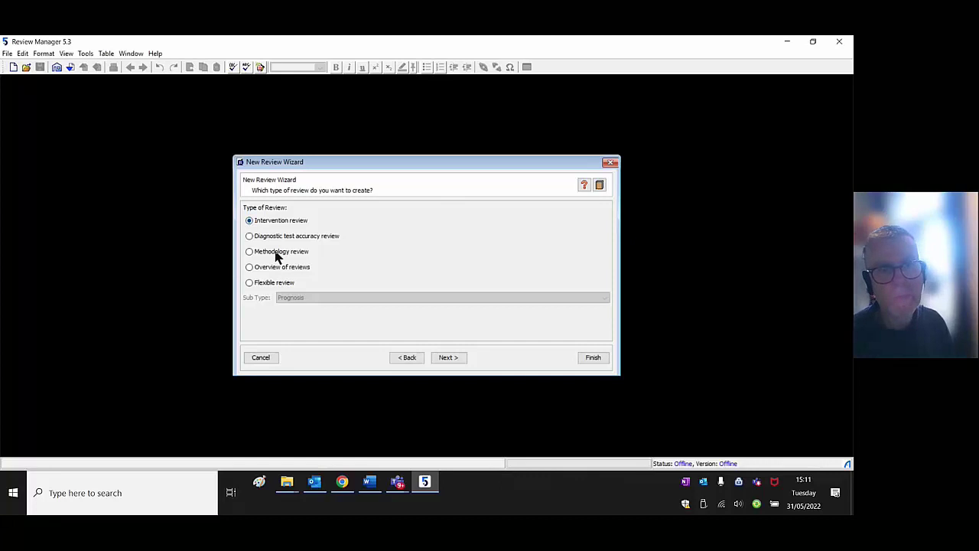
click(448, 357)
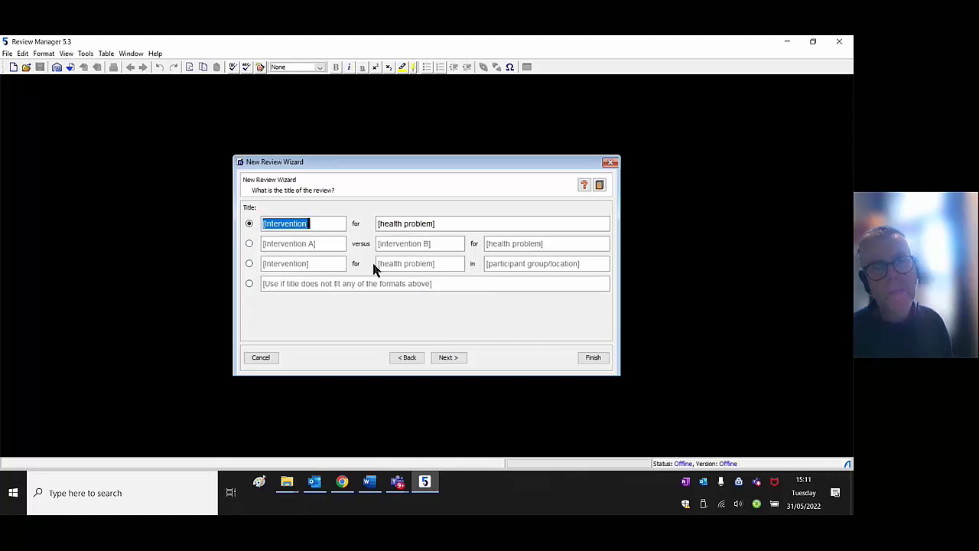
Title the review "Carbon Fibre Polymer versus Forced-Air Warming for Reducing Hypothermia" using the two-intervention title format.
click(278, 246)
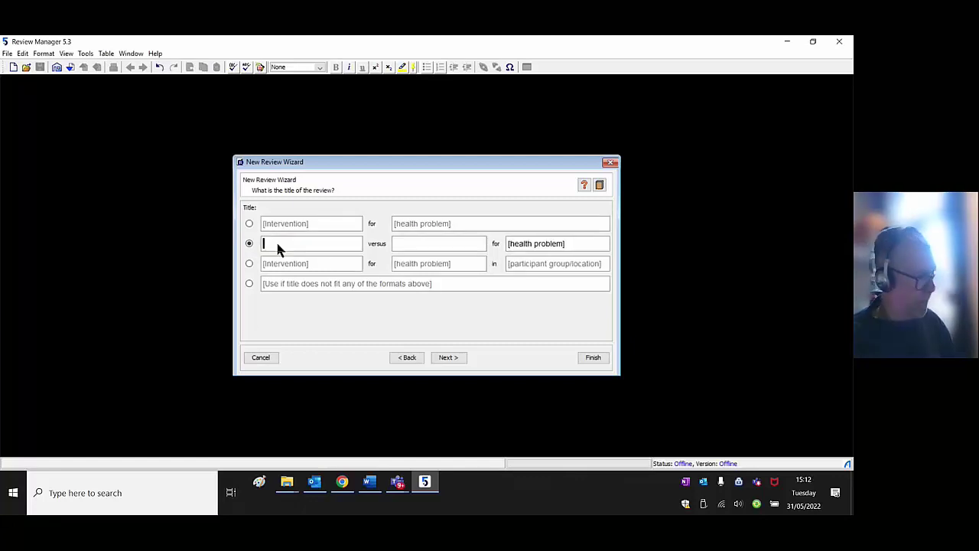
text(Carbon Fibre Polymer)
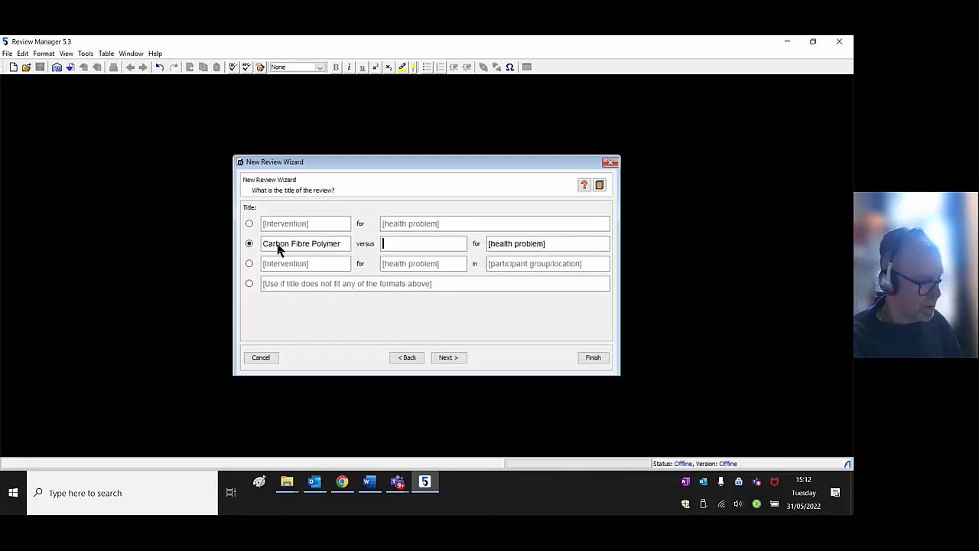
key(Tab)
text(Forced-)
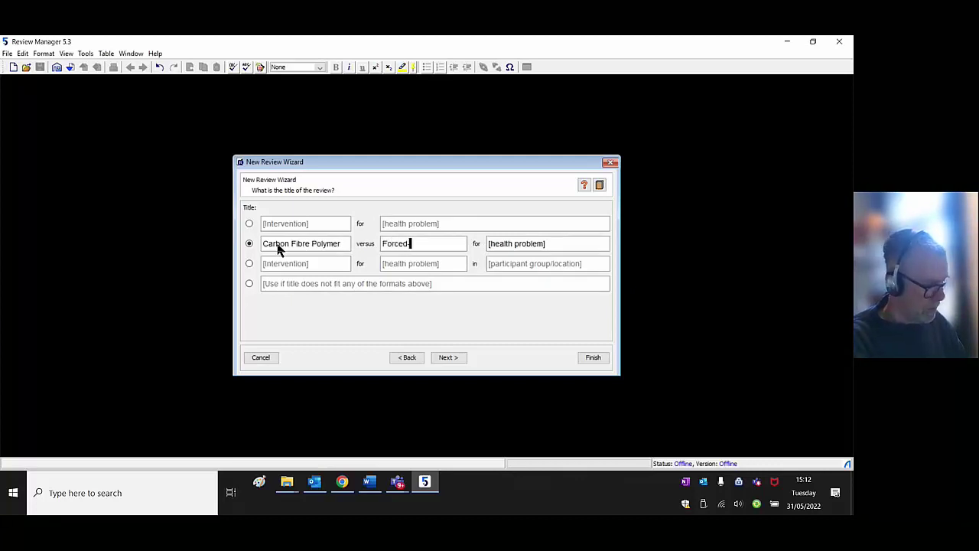
text(Air)
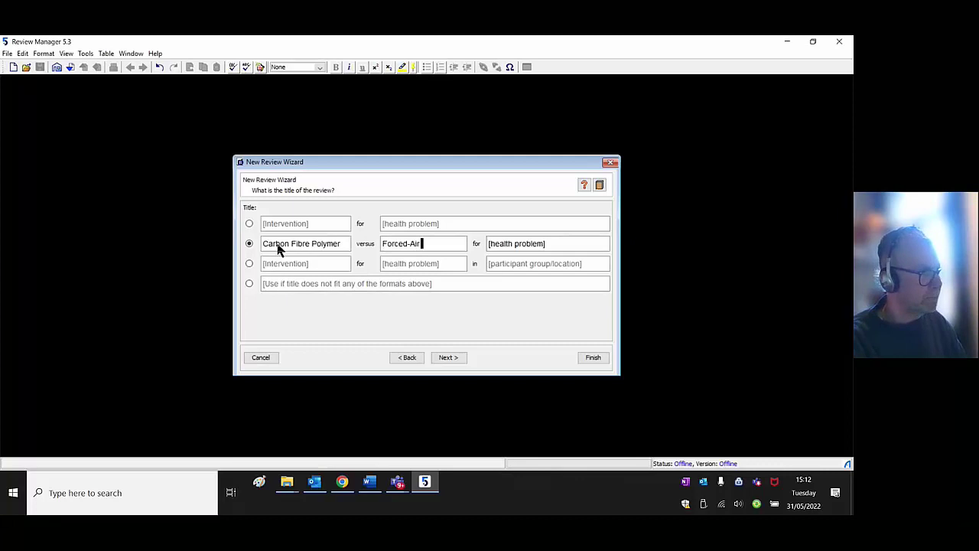
text( Warming)
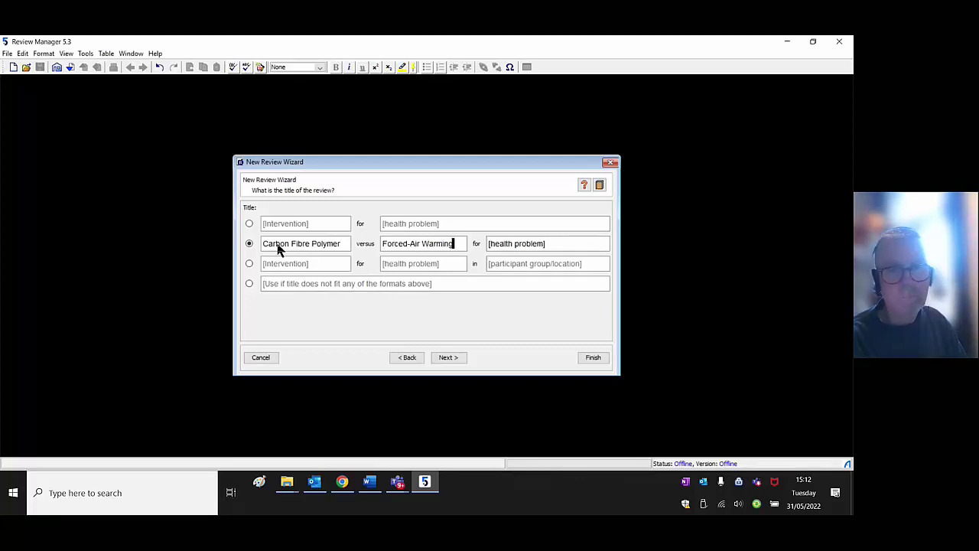
key(Tab)
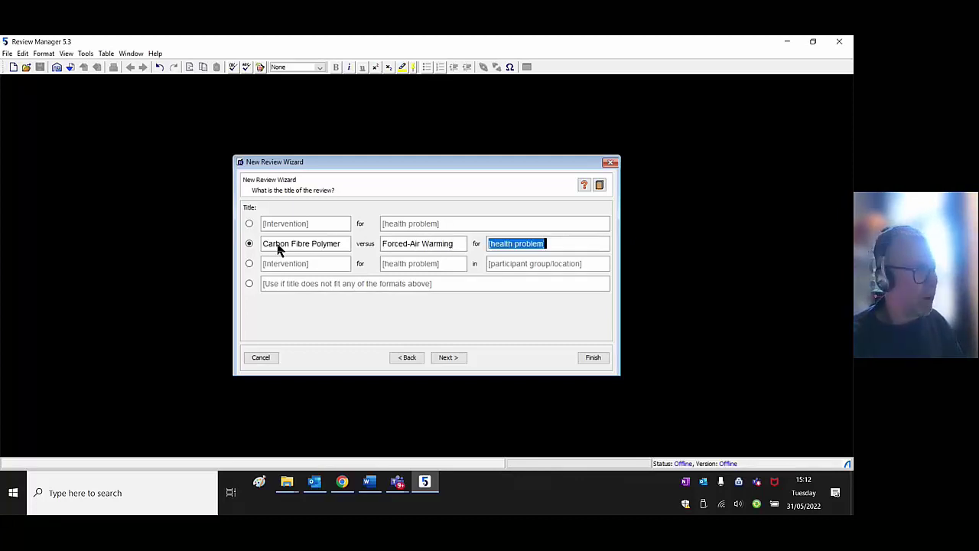
text(Reducing Hypothermia)
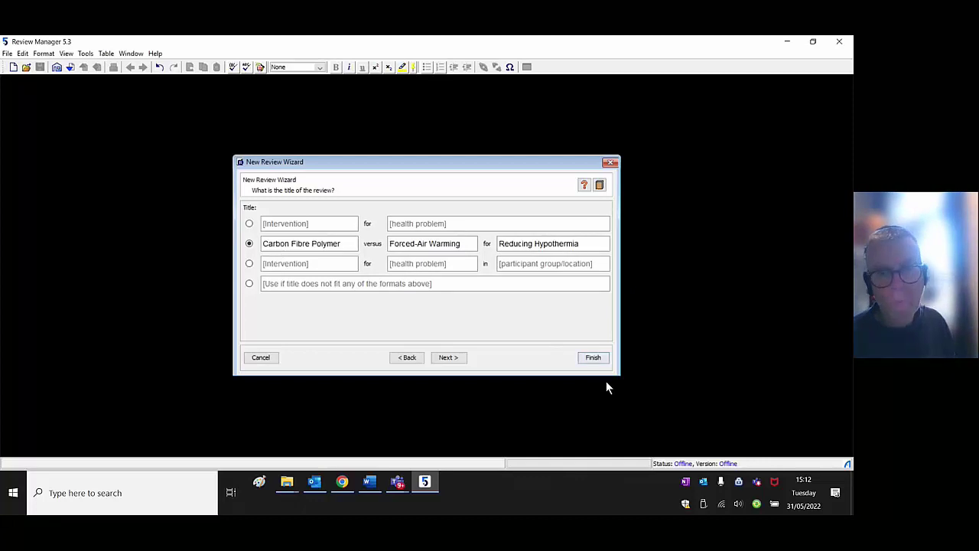
Set the review's starting stage to Full review and create the review.
click(445, 357)
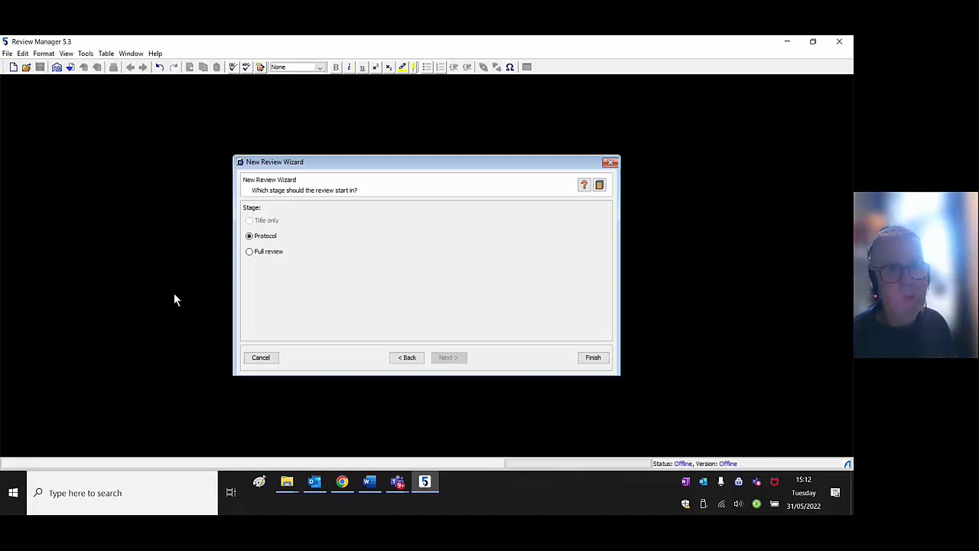
click(248, 253)
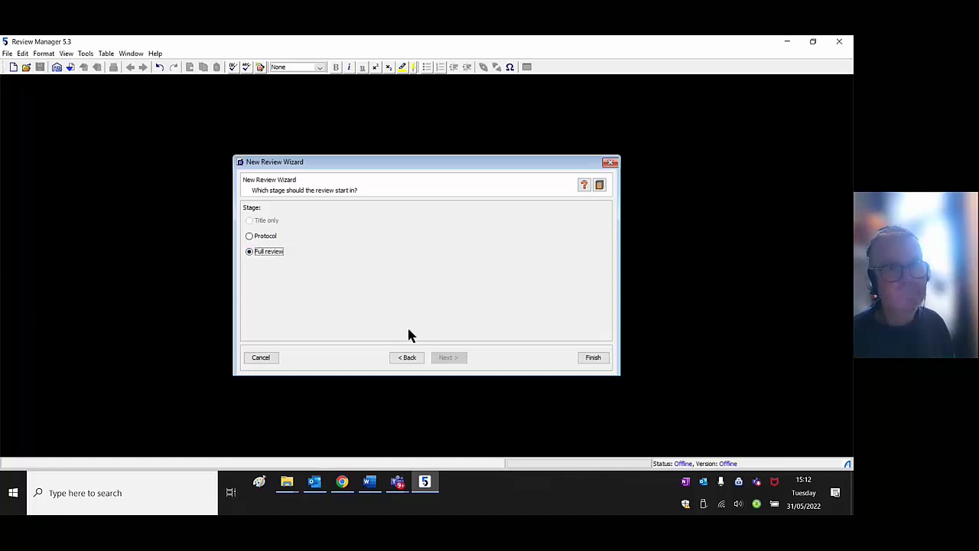
click(590, 357)
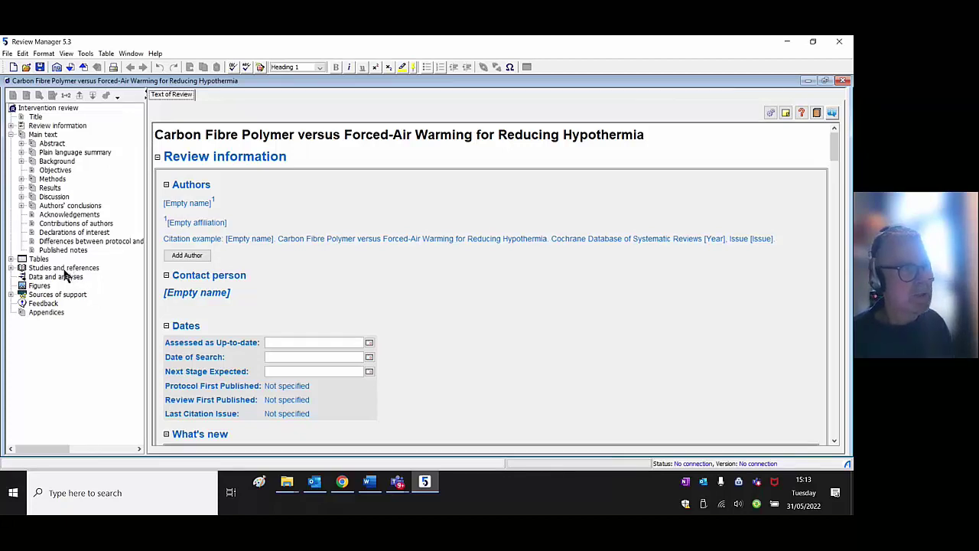
Start adding a study under Included studies, entering the author's surname followed by 2012 as the study ID.
click(12, 268)
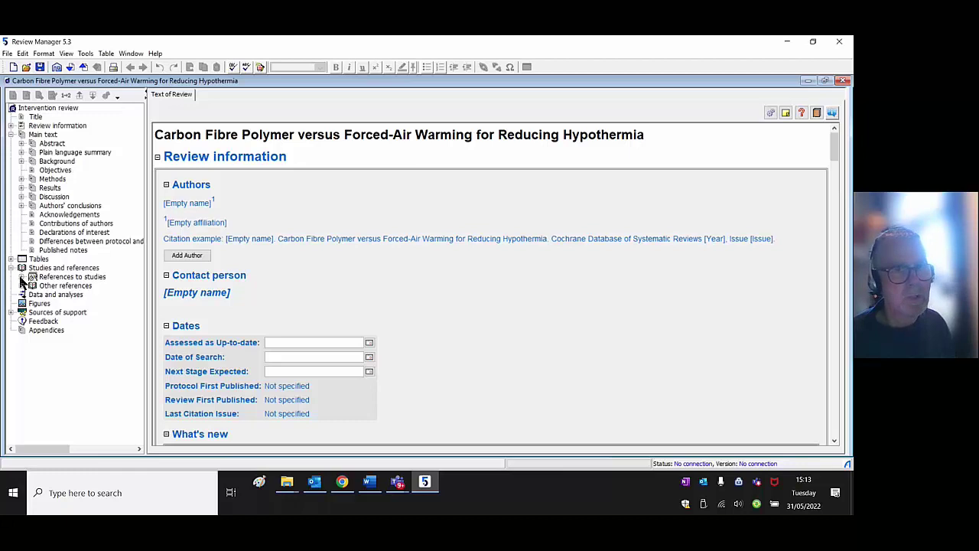
click(22, 277)
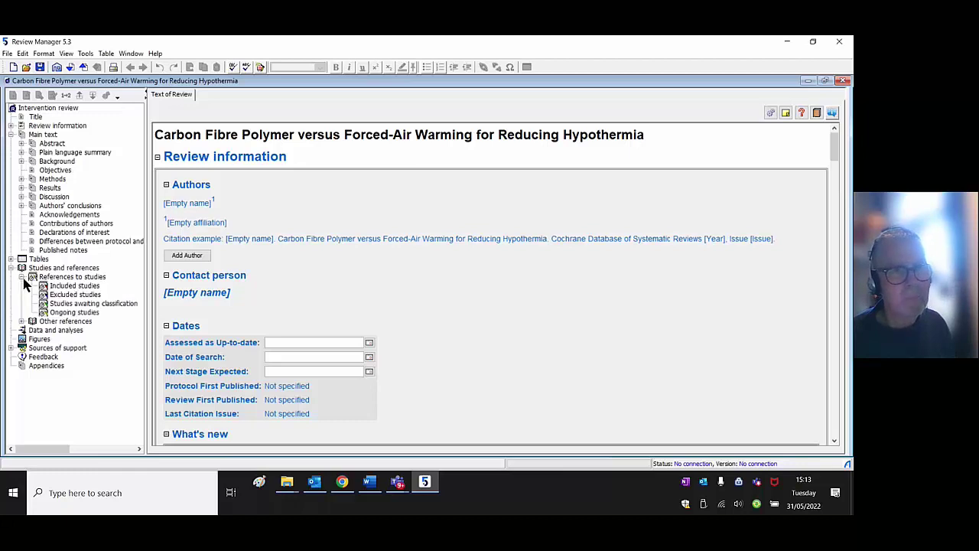
right_click(64, 289)
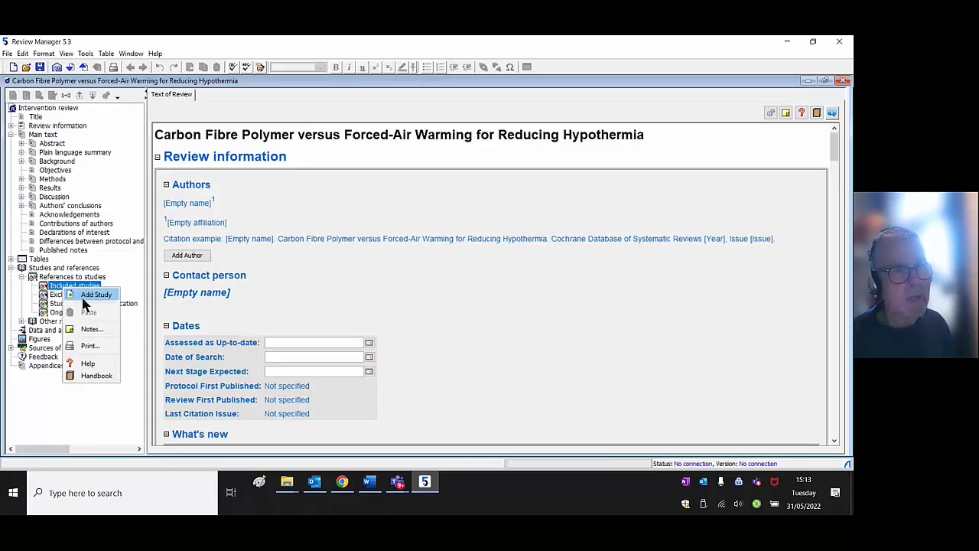
click(84, 298)
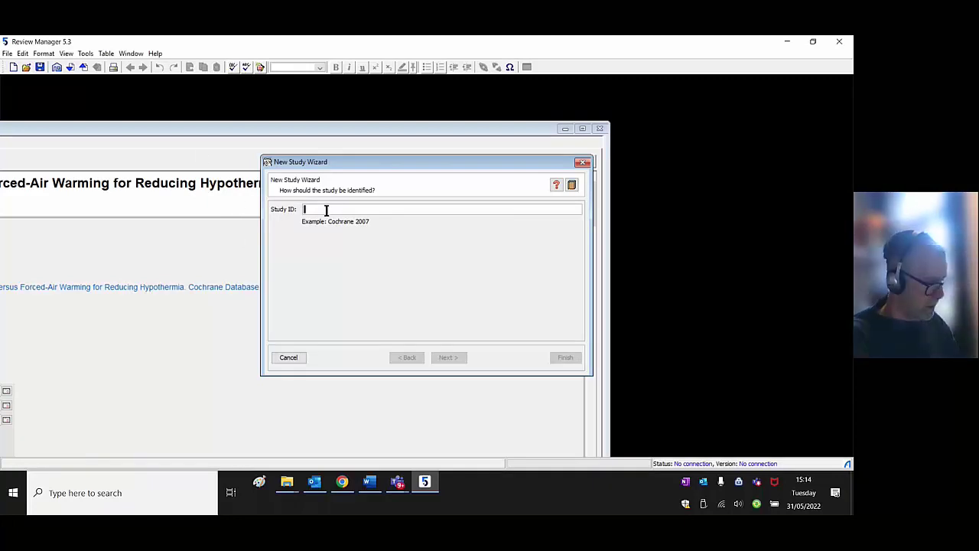
text(Hass)
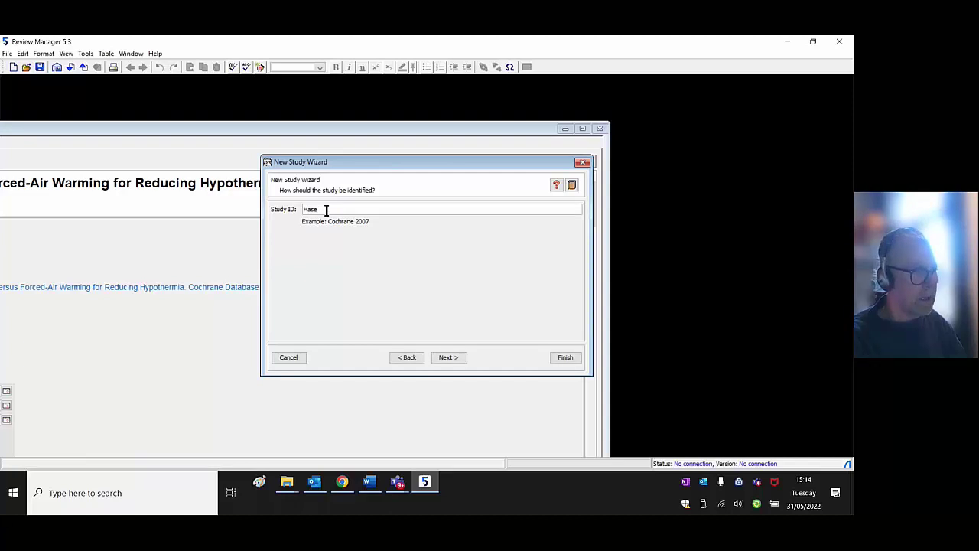
key(BackSpace)
text(egawa)
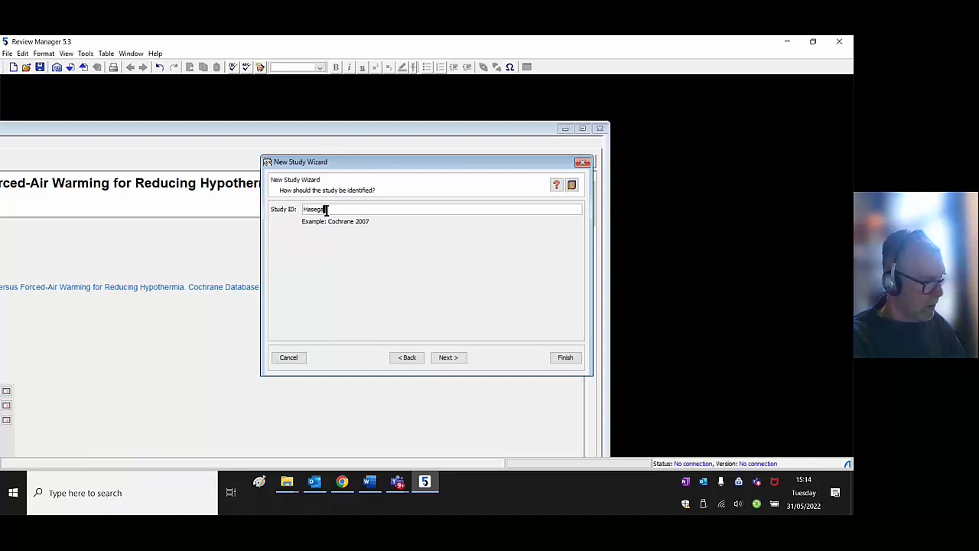
text( 2012)
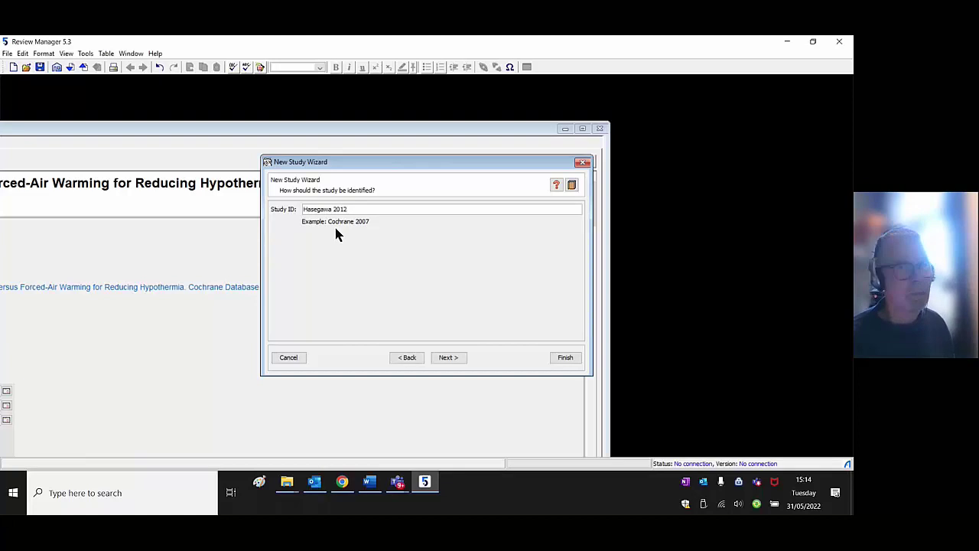
Complete the 2012 study with published data only, year 2012 and no other identifiers, choosing to add another study in the same section.
click(450, 357)
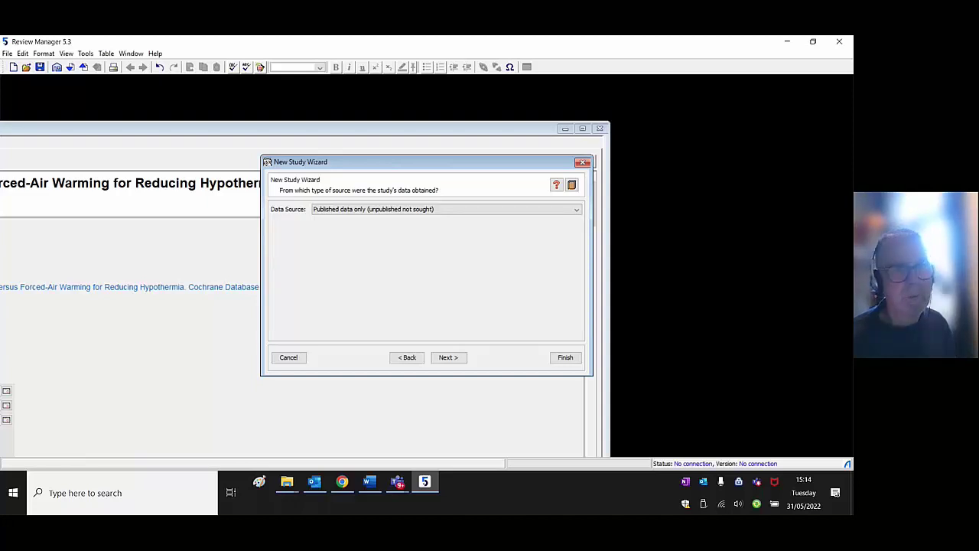
click(449, 358)
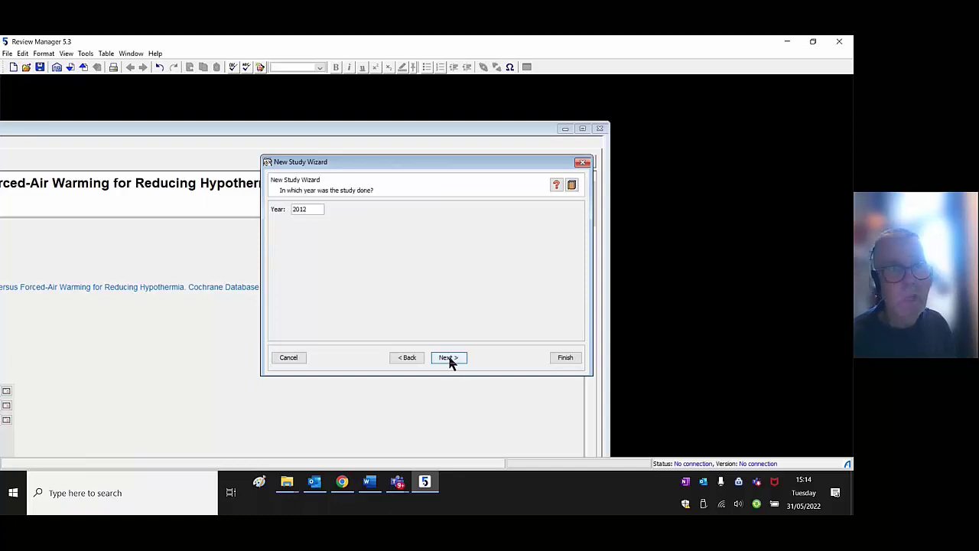
click(448, 358)
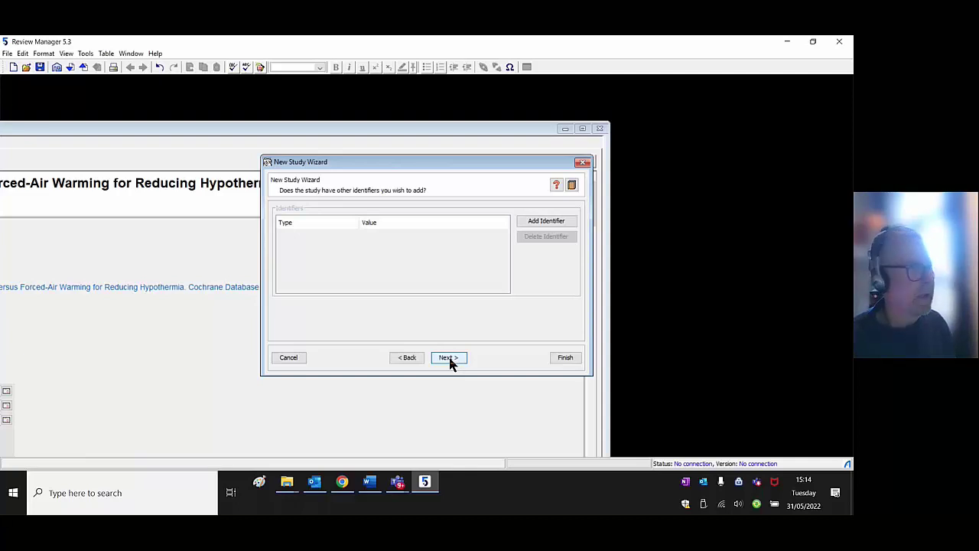
click(448, 358)
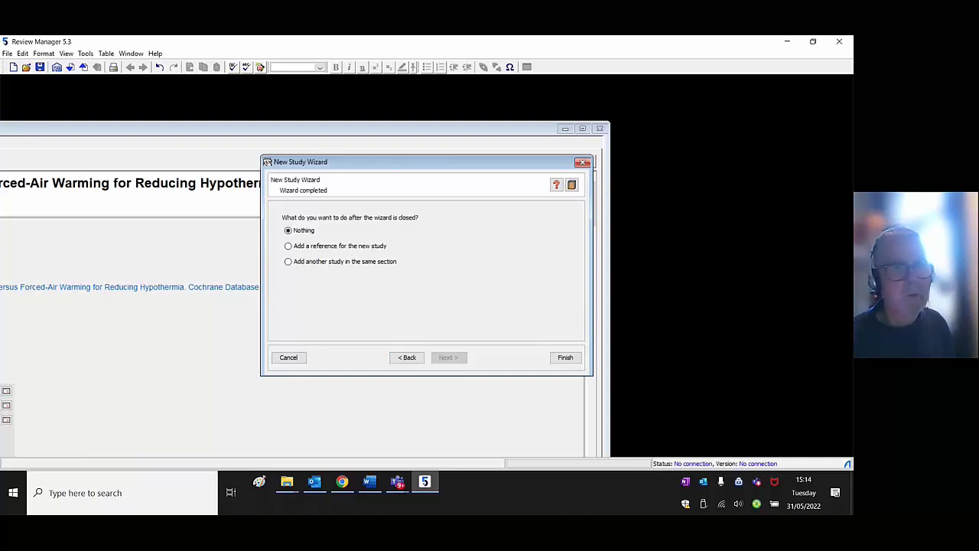
click(288, 263)
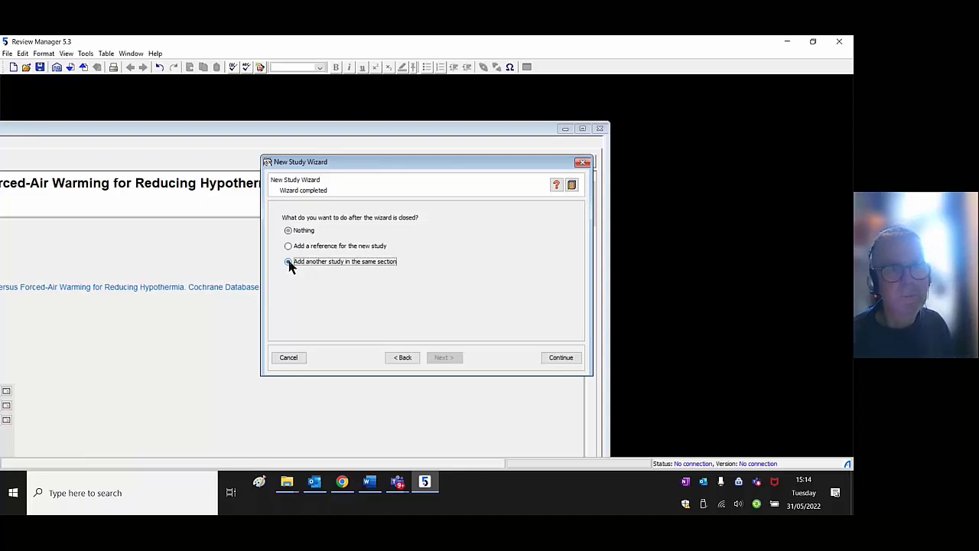
click(562, 358)
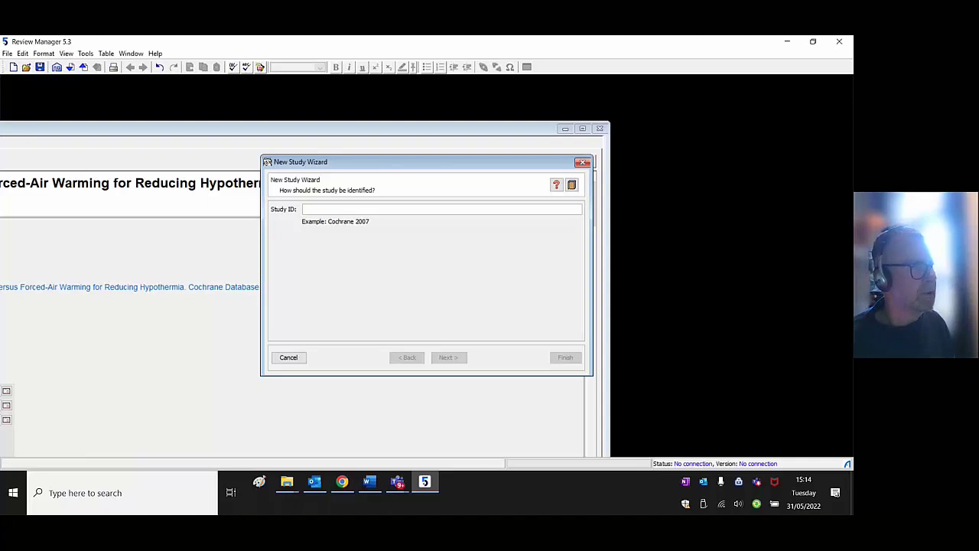
Add the 2016 study, using the author's surname and 2016 as ID, published data only and no other identifiers, continuing to another study.
click(352, 210)
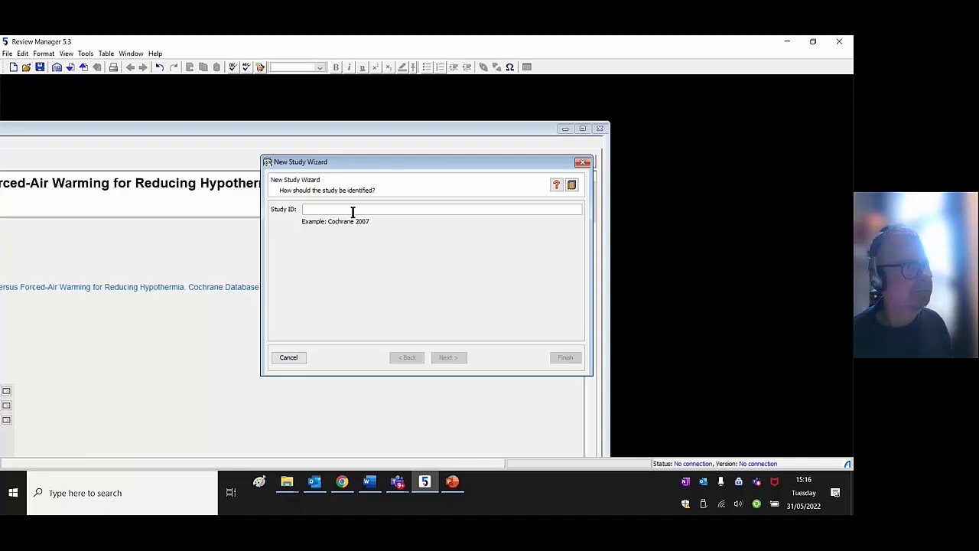
text(John 2016)
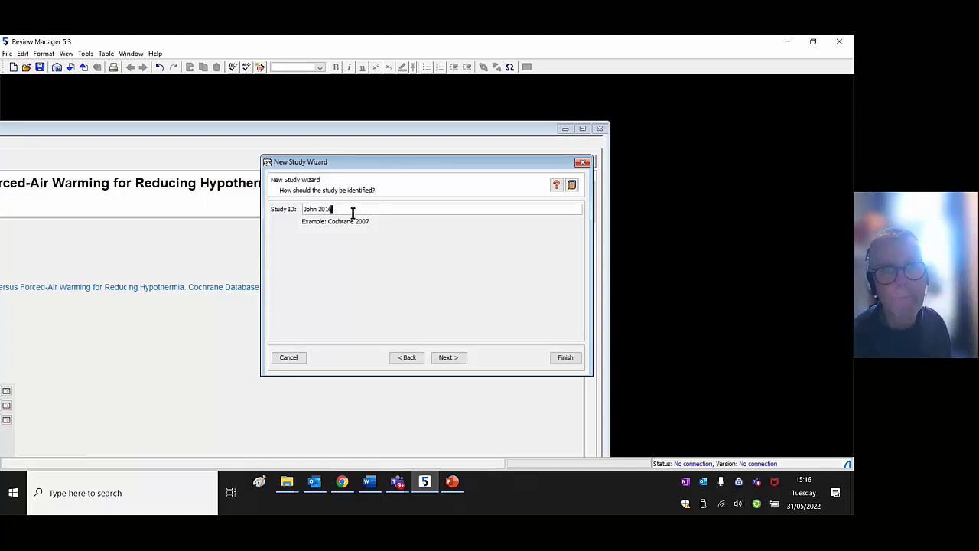
click(448, 360)
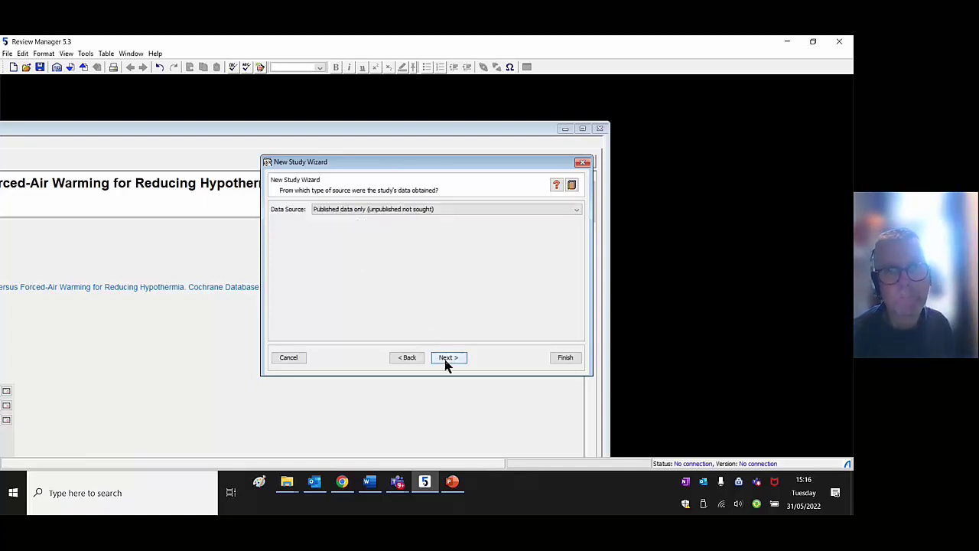
click(448, 359)
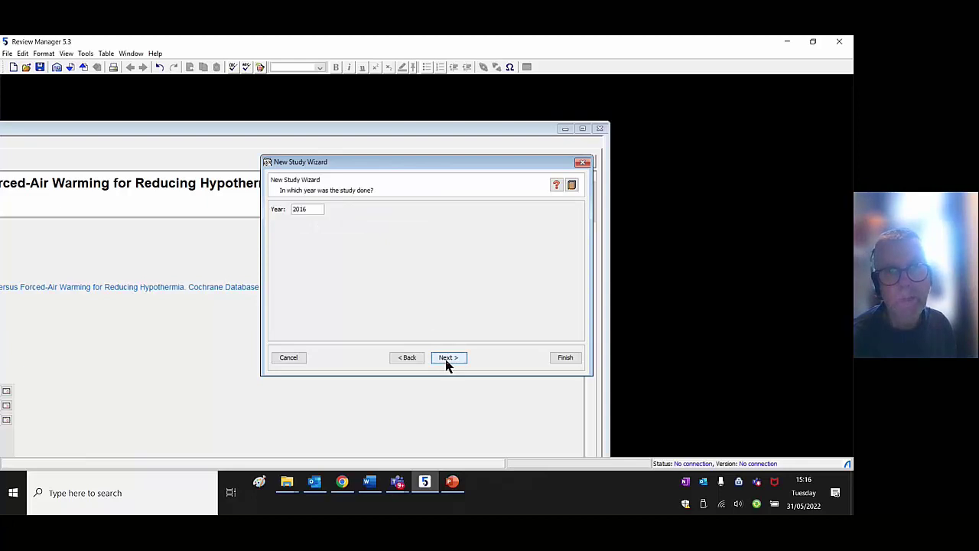
click(449, 361)
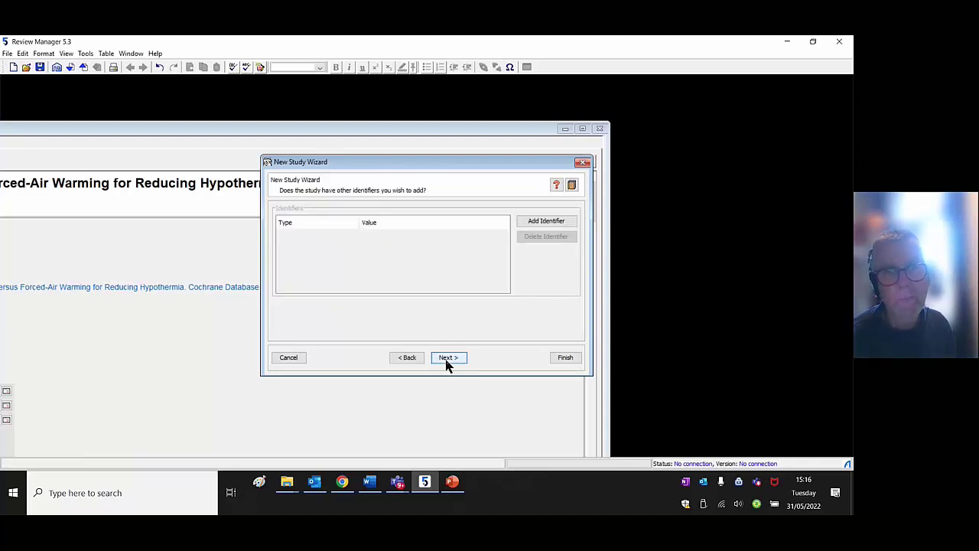
click(447, 360)
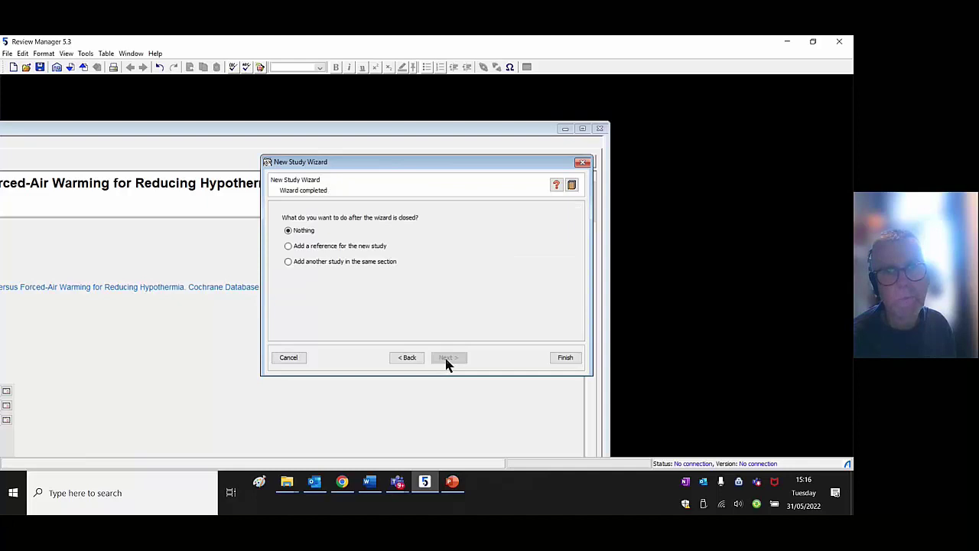
click(288, 262)
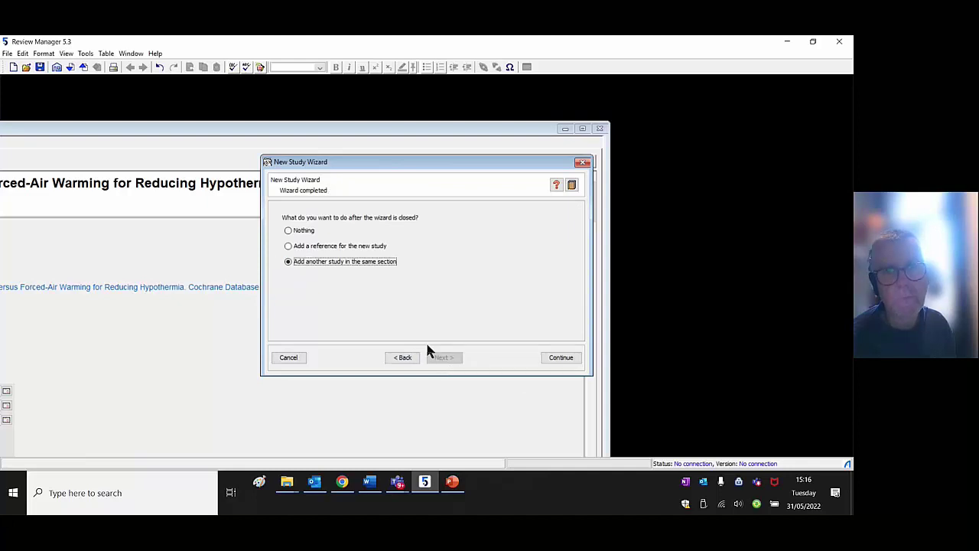
click(561, 359)
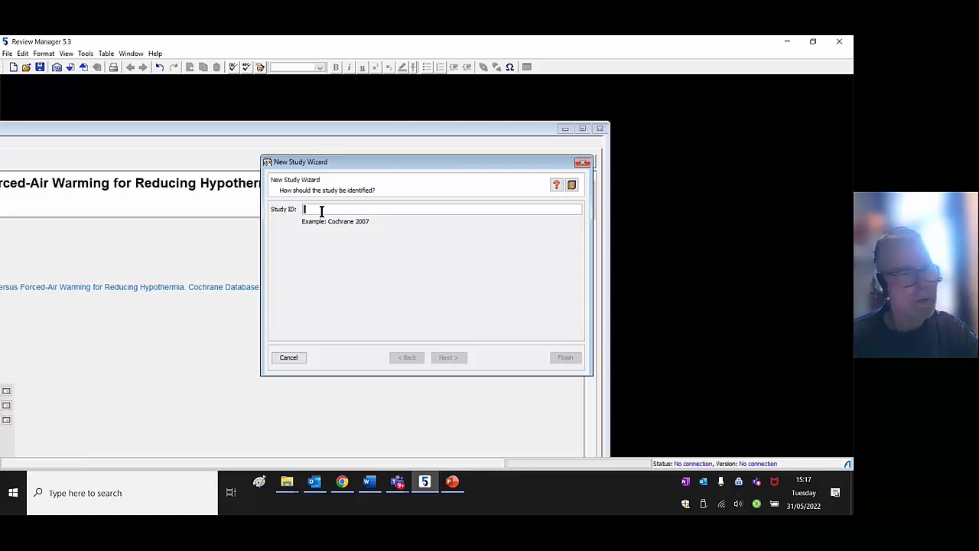
Add the first 2003 study, using the author's surname and 2003 as ID, published data only and no other identifiers, continuing to another study.
text(Mat)
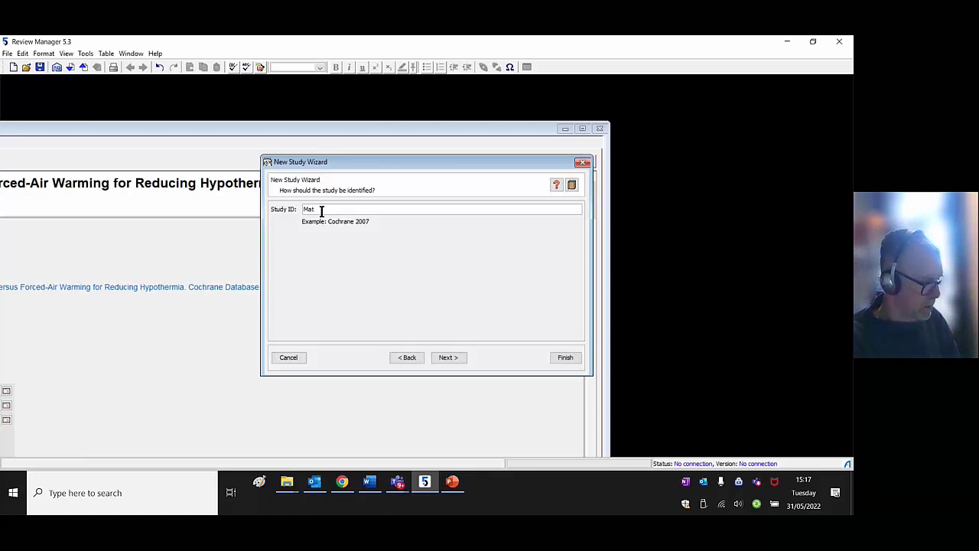
text(su)
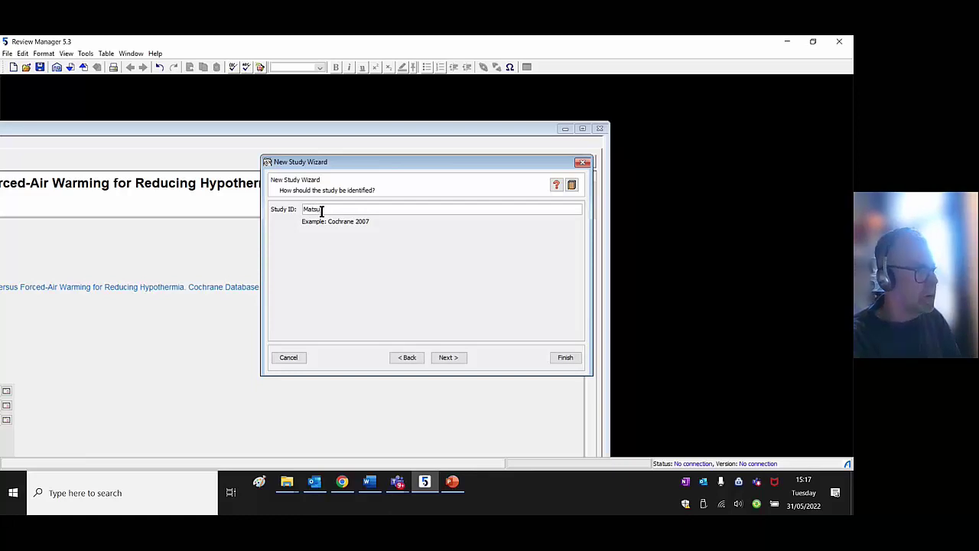
text(daki)
text( 2003)
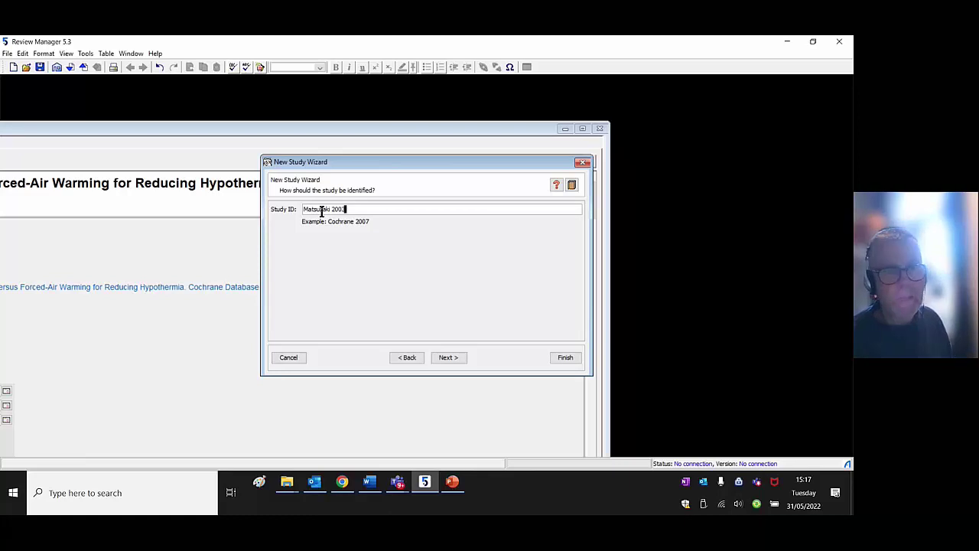
click(447, 360)
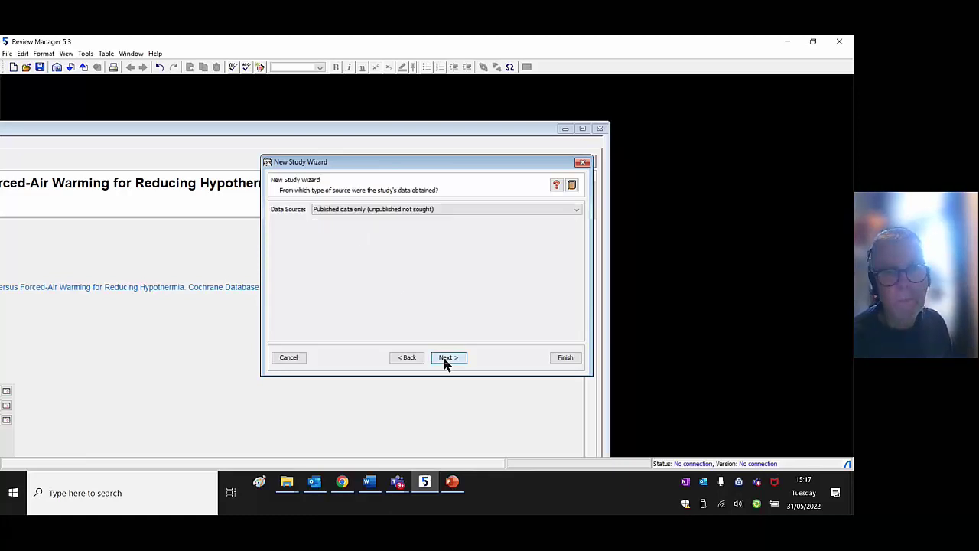
click(447, 359)
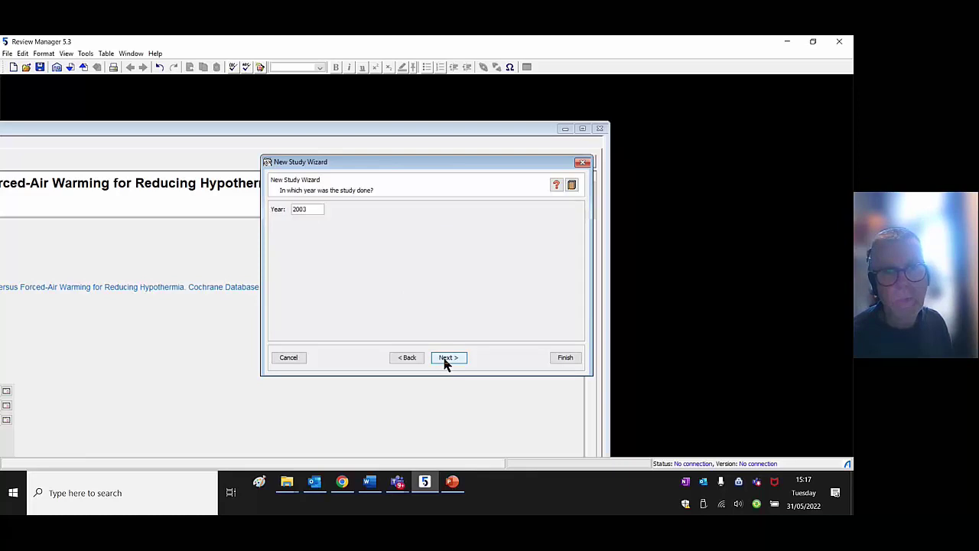
click(448, 360)
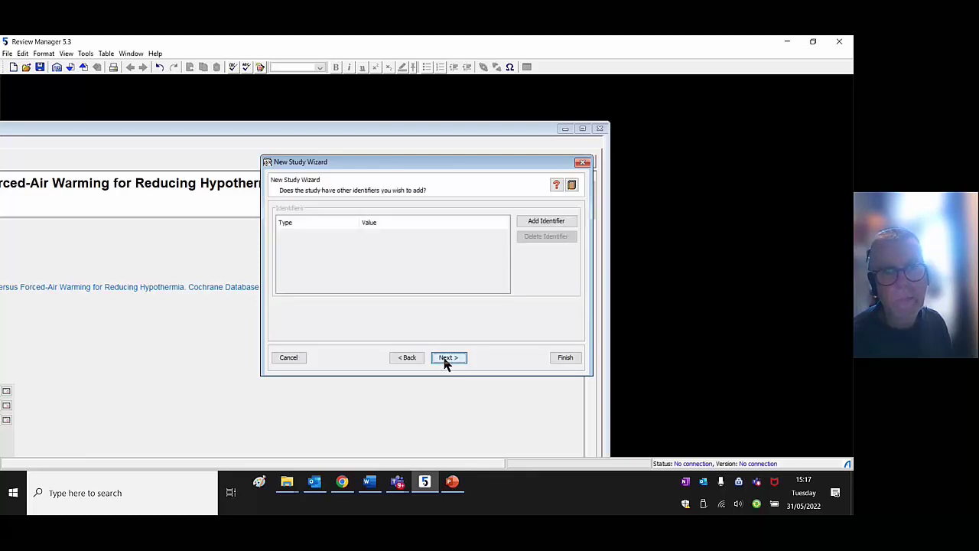
click(446, 360)
click(289, 261)
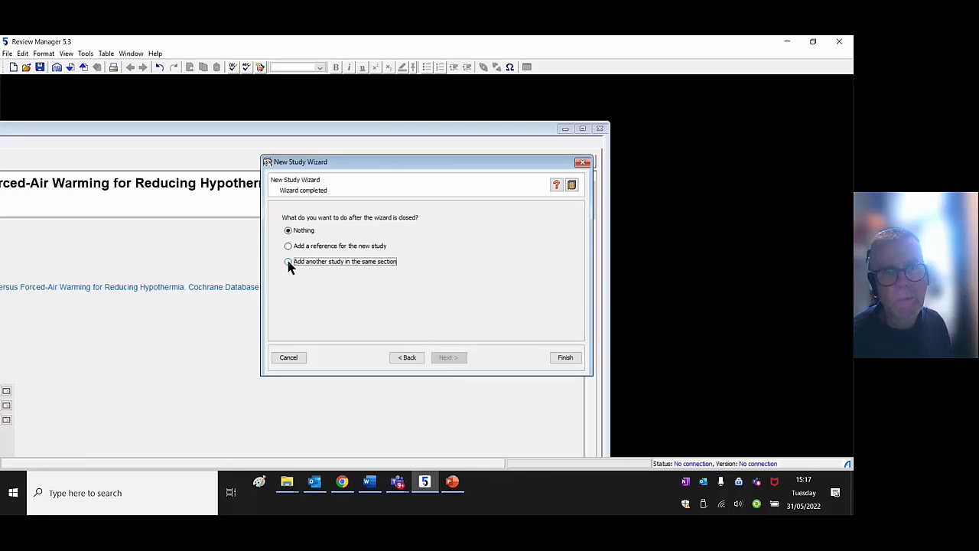
click(556, 358)
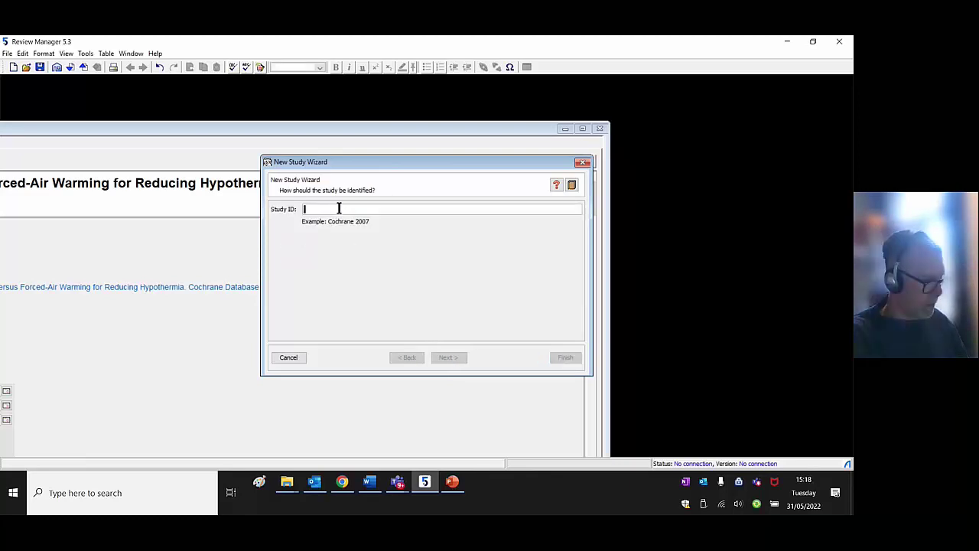
Add the second 2003 study under its author's surname and 2003, keeping published data only and no other identifiers, continuing to another study.
text(Negsh)
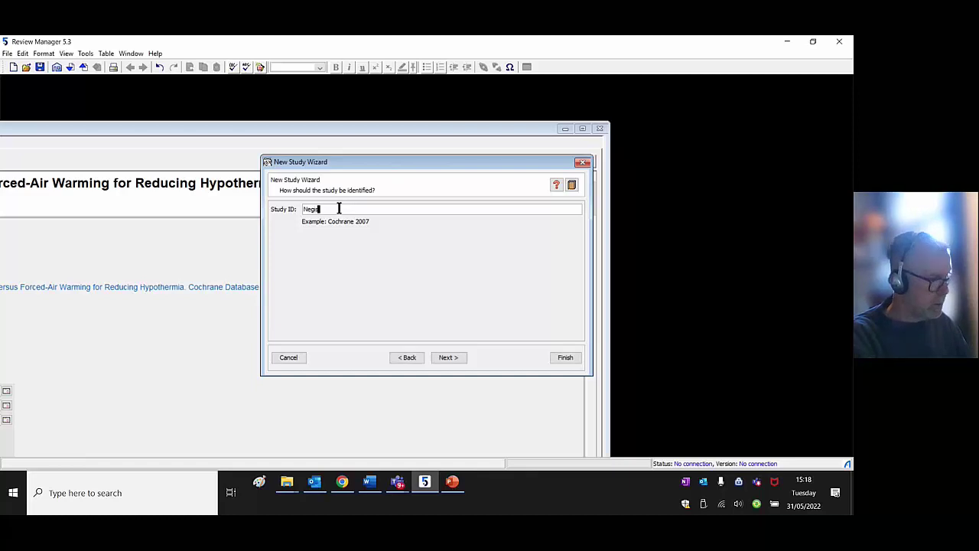
text( 200)
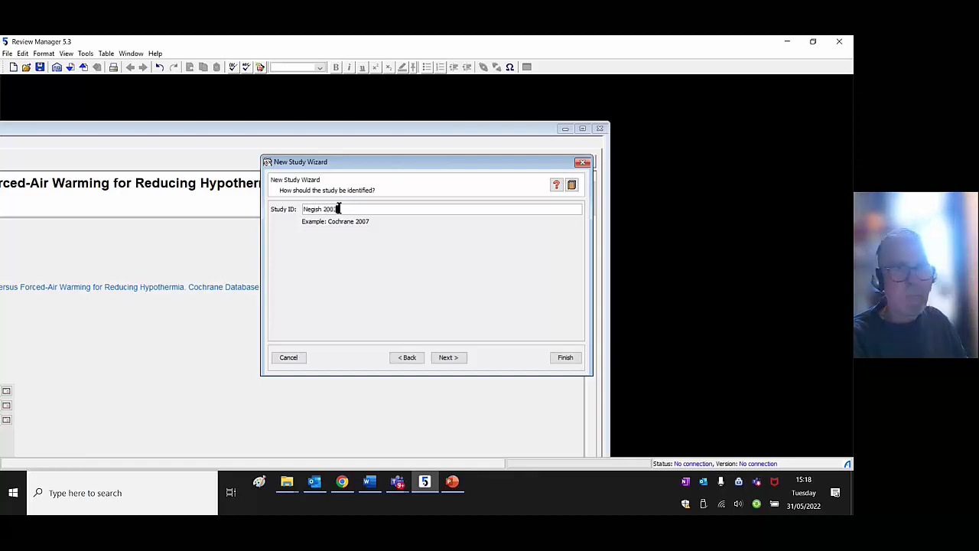
text(3)
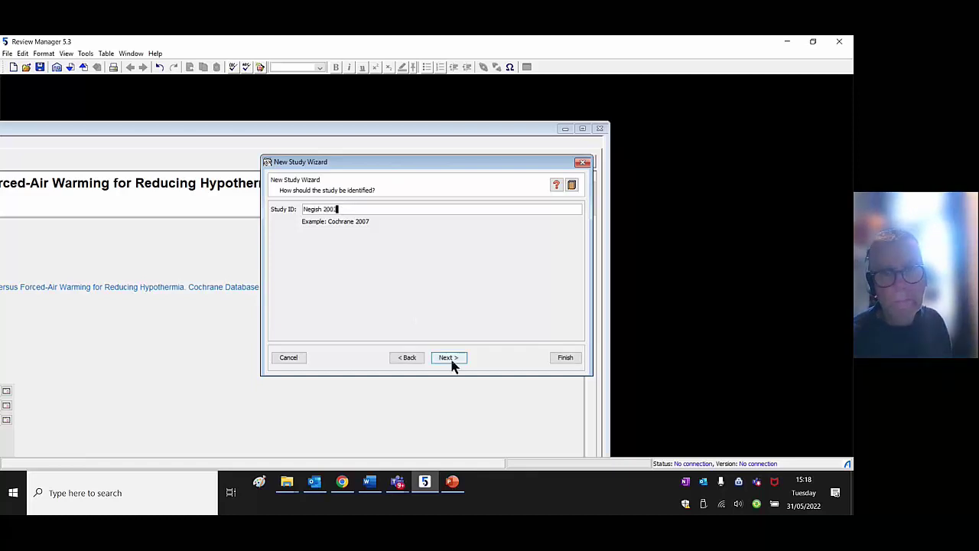
click(450, 358)
click(449, 358)
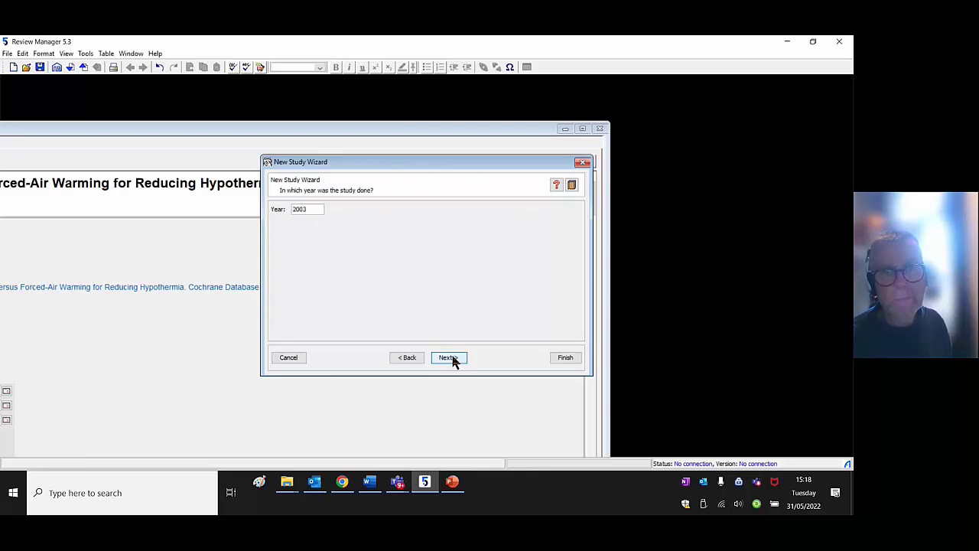
click(448, 357)
click(449, 358)
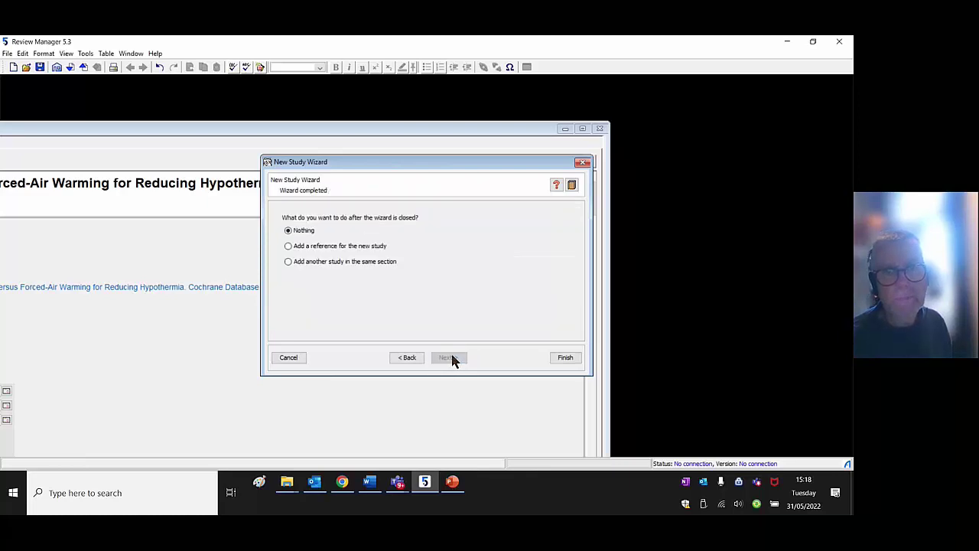
click(287, 261)
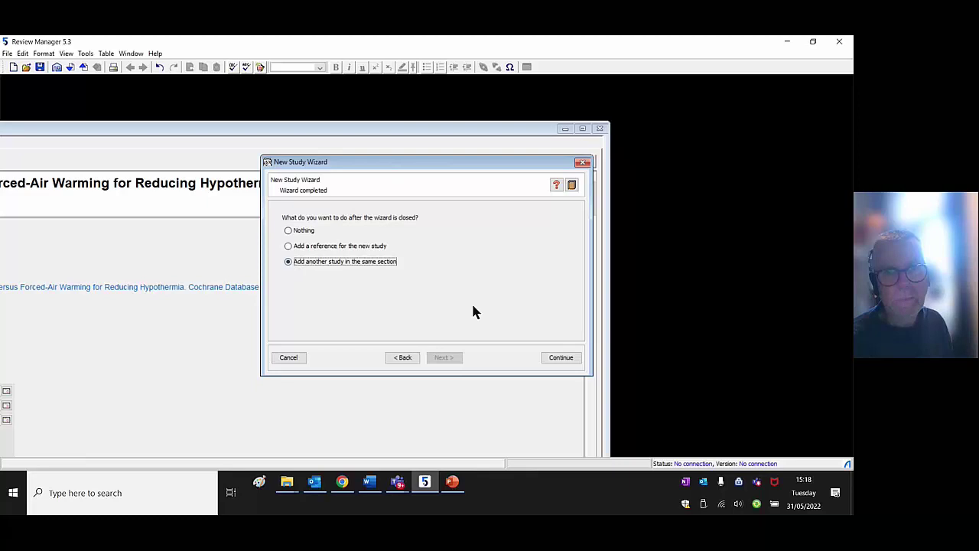
click(563, 357)
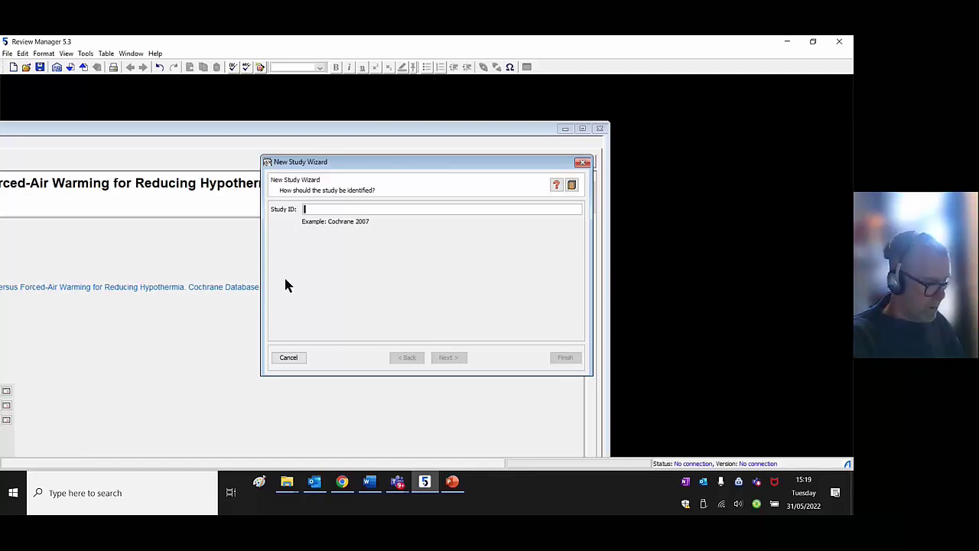
Add the last included study with the author's surname followed by 2013 as its ID, and finish without a follow-up action.
text(Taraka 20)
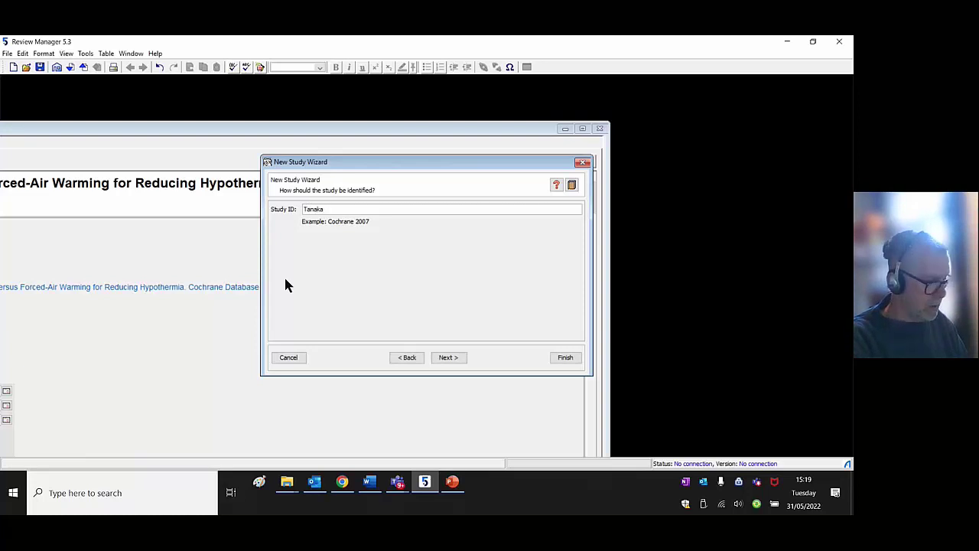
text(13)
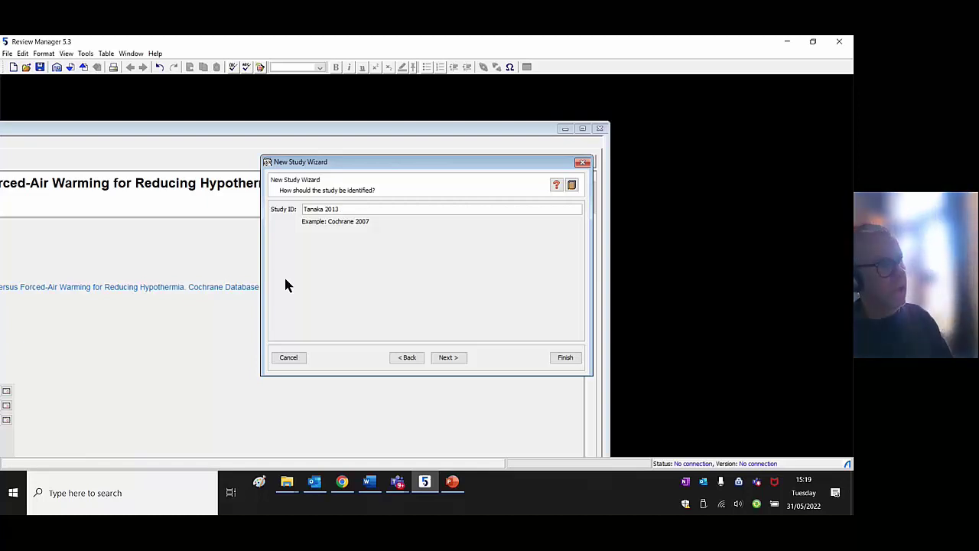
click(452, 358)
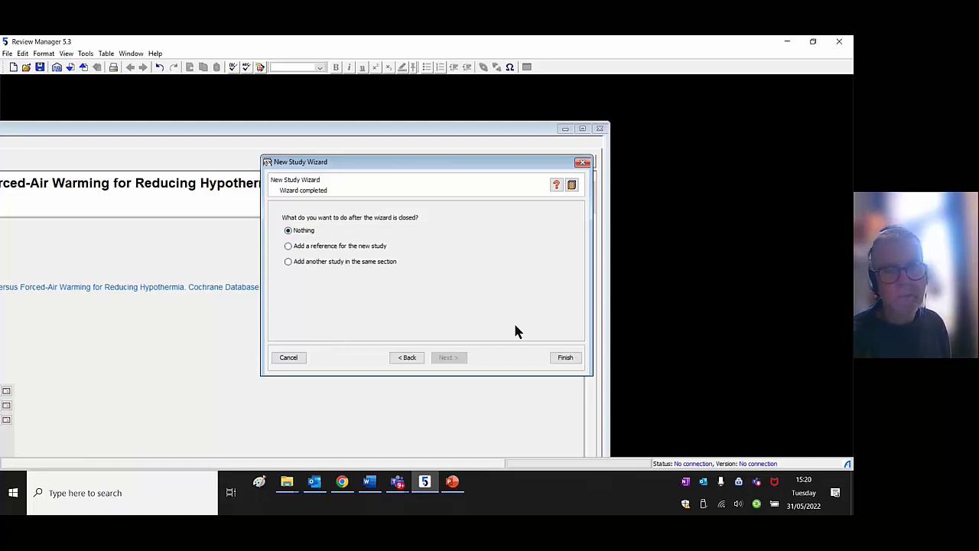
click(566, 357)
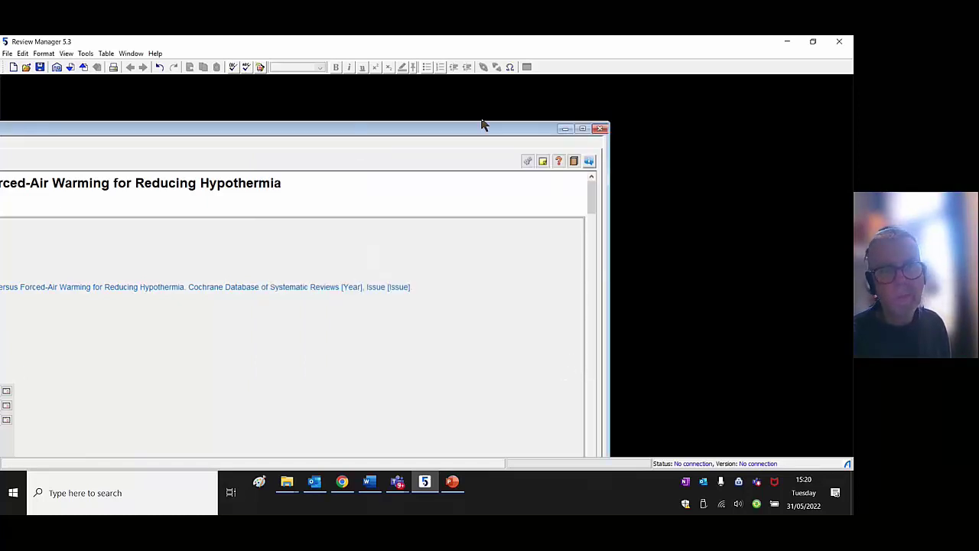
Maximise the review window and expand Included studies in the outline to check the added studies.
click(583, 129)
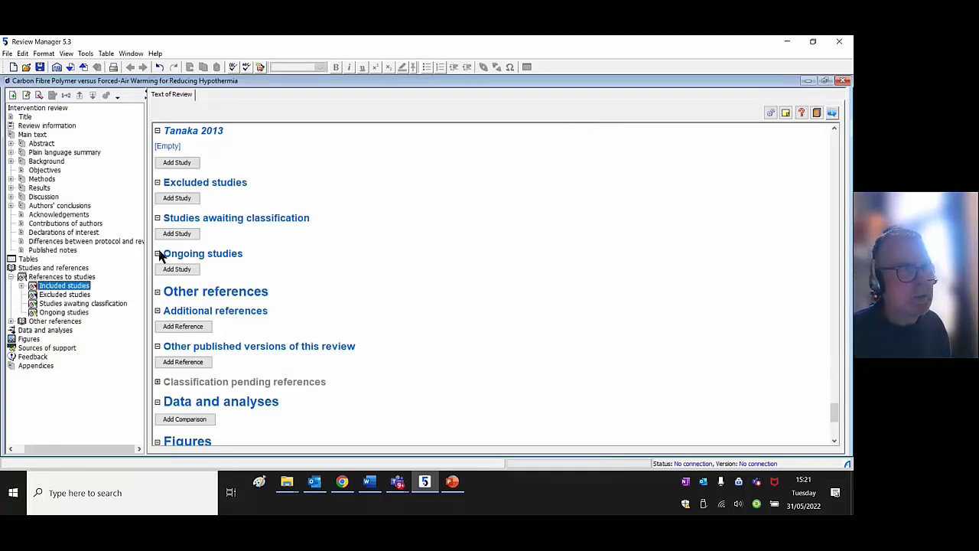
click(23, 285)
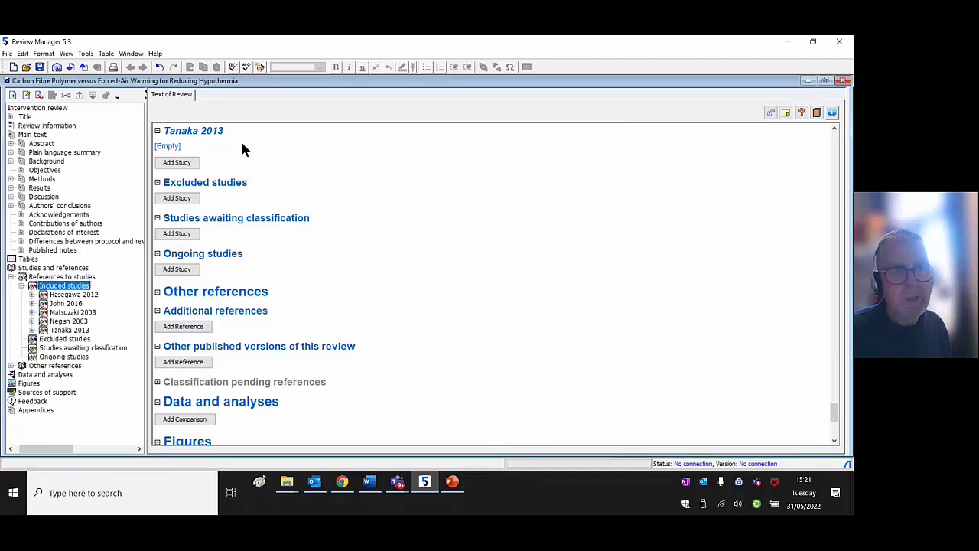
scroll(242, 149, up, 5)
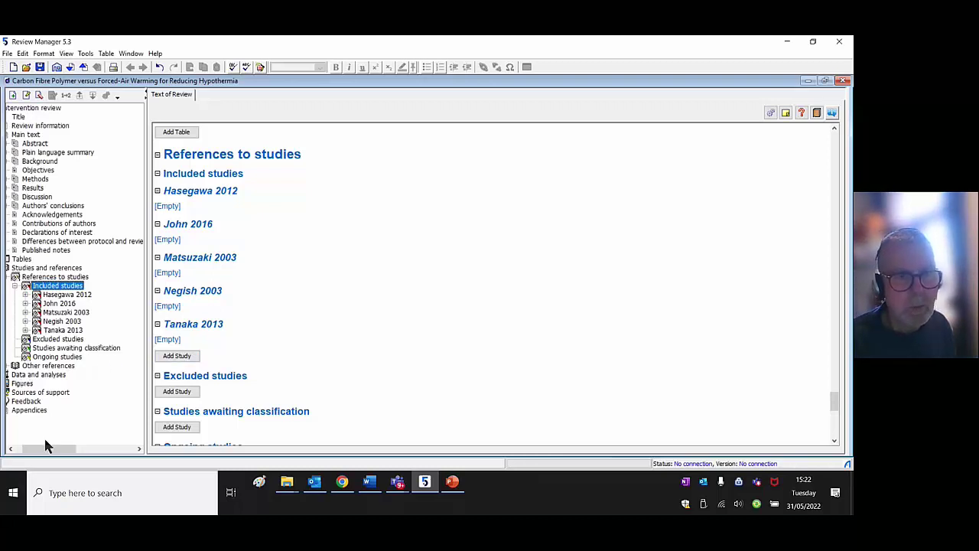
click(10, 449)
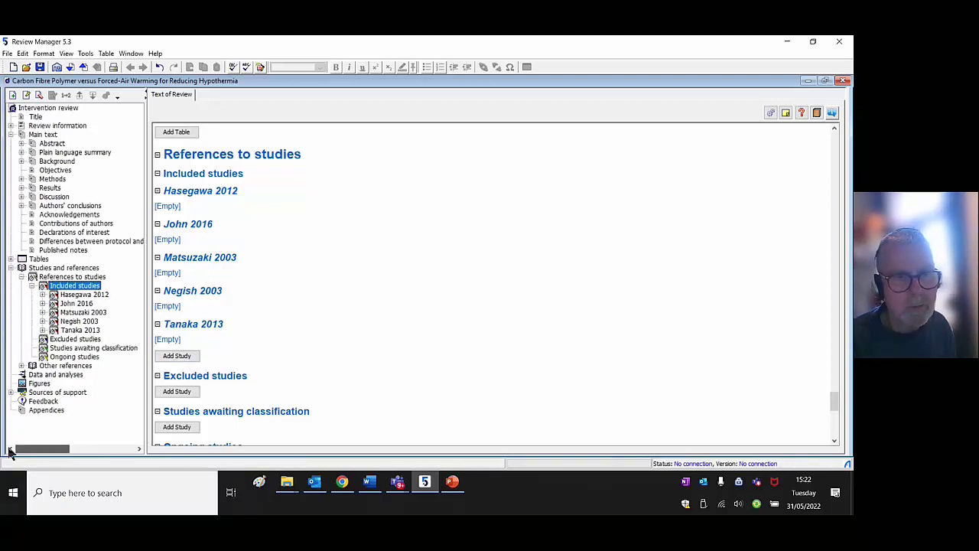
Add a comparison named "Carbon Fibre vs. FAW" under Data and analyses, continuing to add an outcome under it.
click(36, 375)
right_click(34, 376)
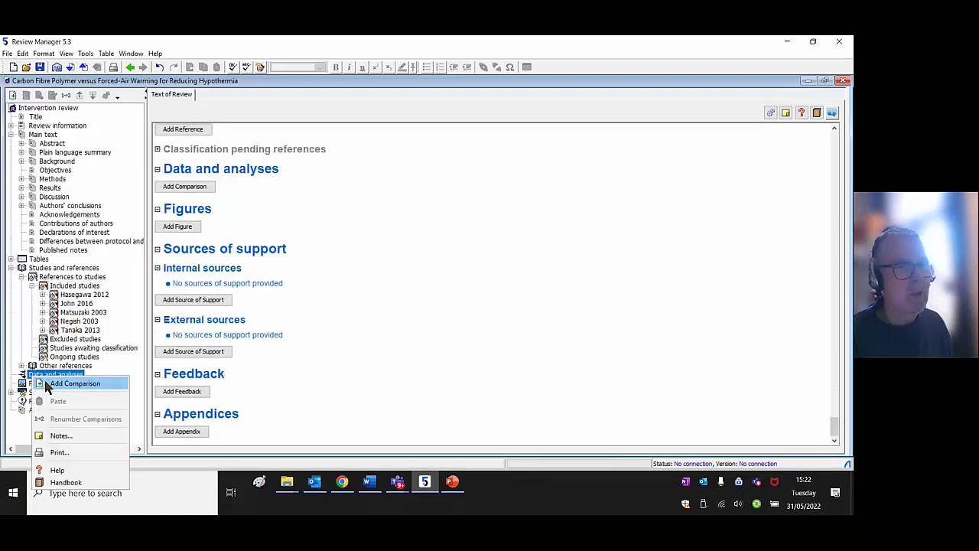
click(44, 383)
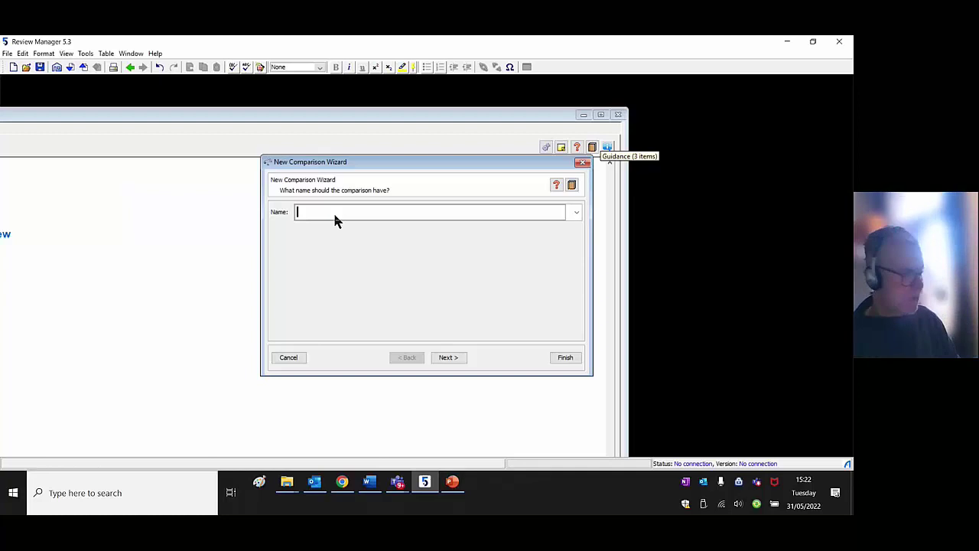
text(Carbo)
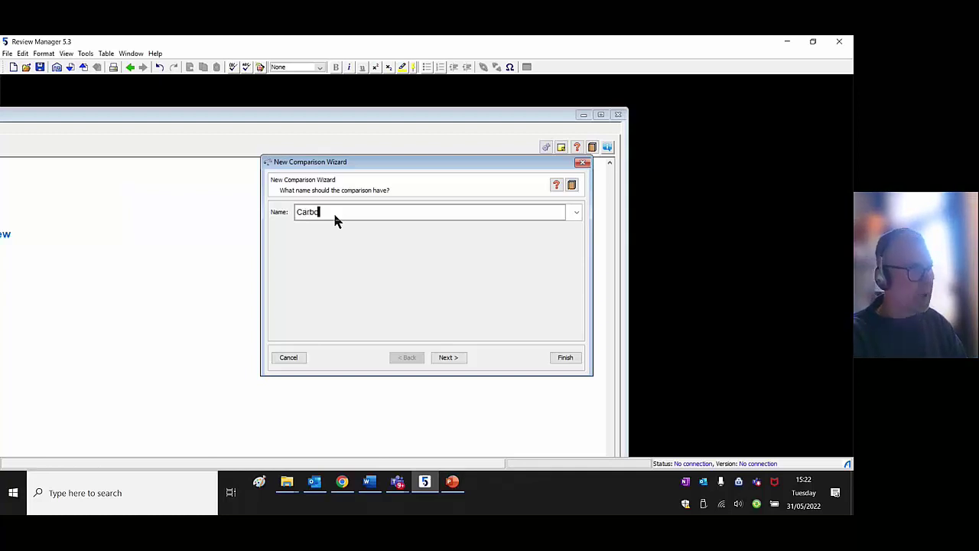
text(n F)
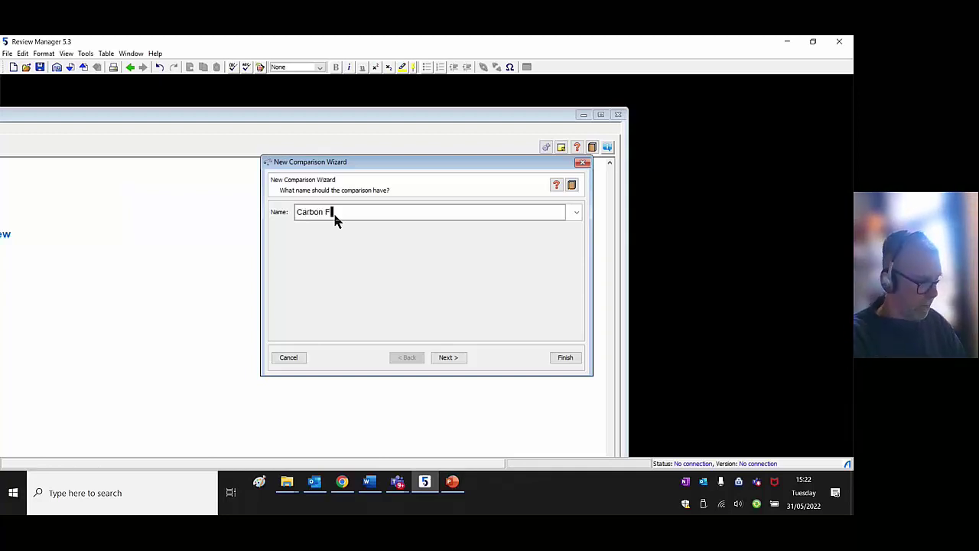
text(ibre vs.)
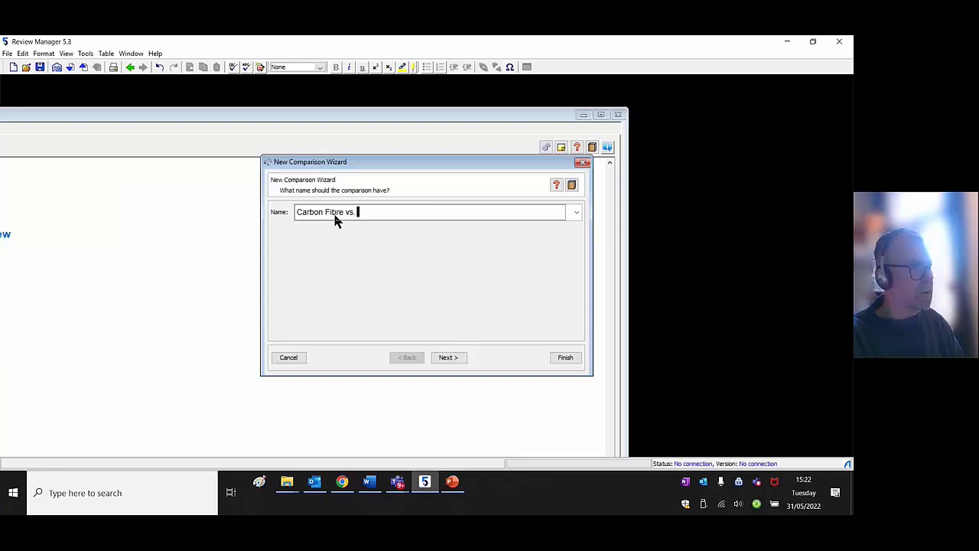
text( FAW)
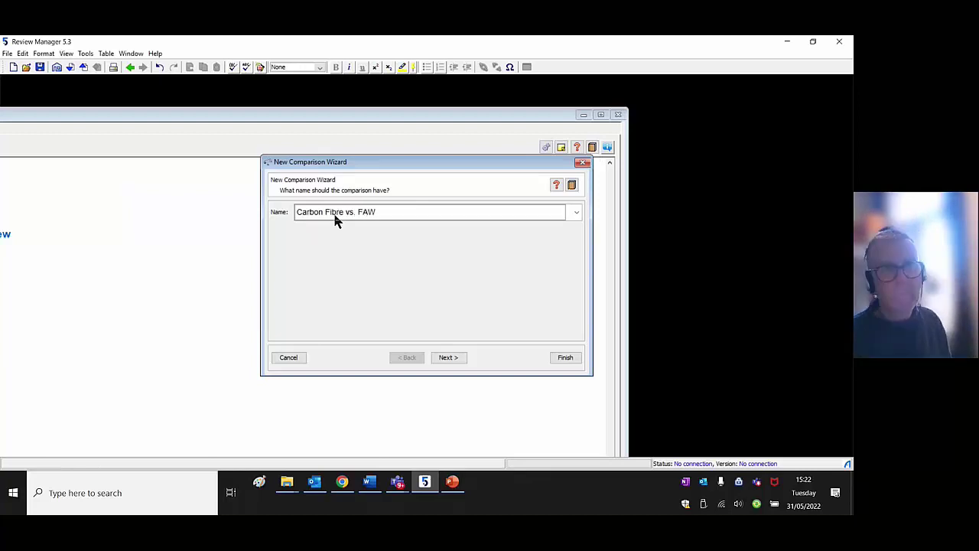
click(444, 359)
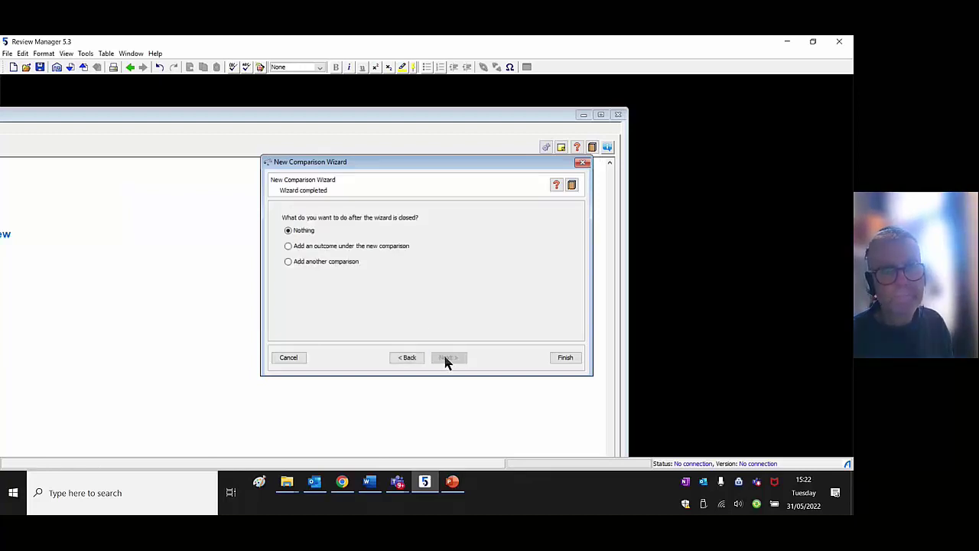
click(288, 246)
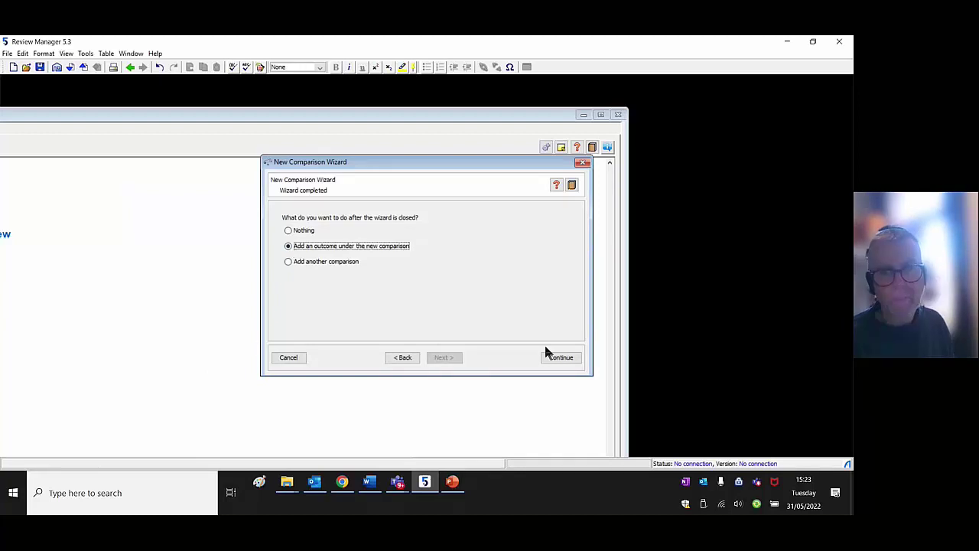
click(571, 360)
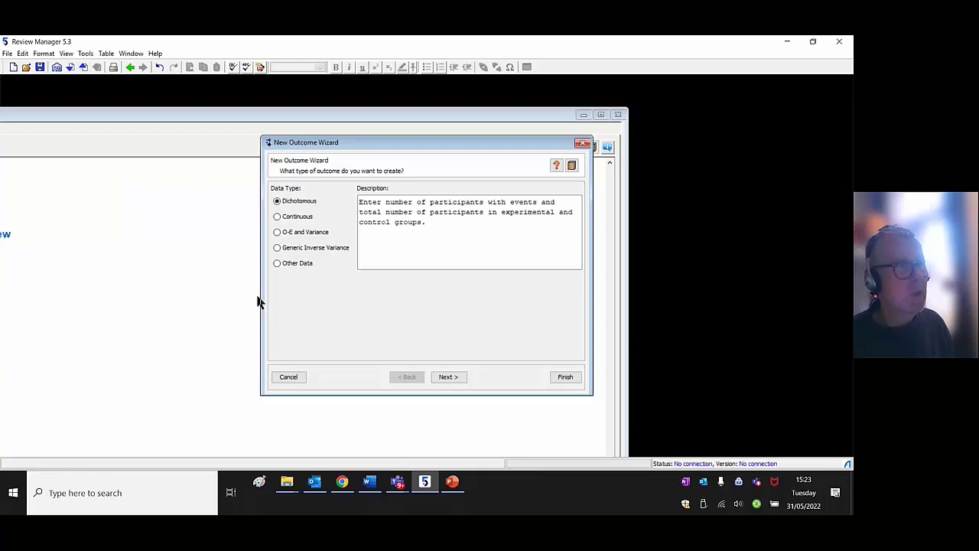
Make the new outcome continuous and name it "Which is better at preventing Hypothermia: Carbon Fibre or FAW?".
click(278, 218)
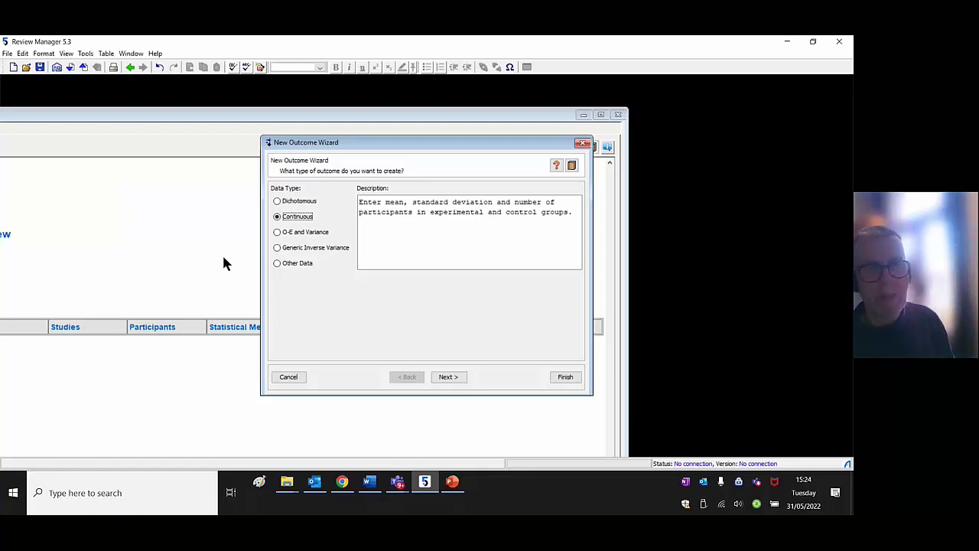
click(447, 380)
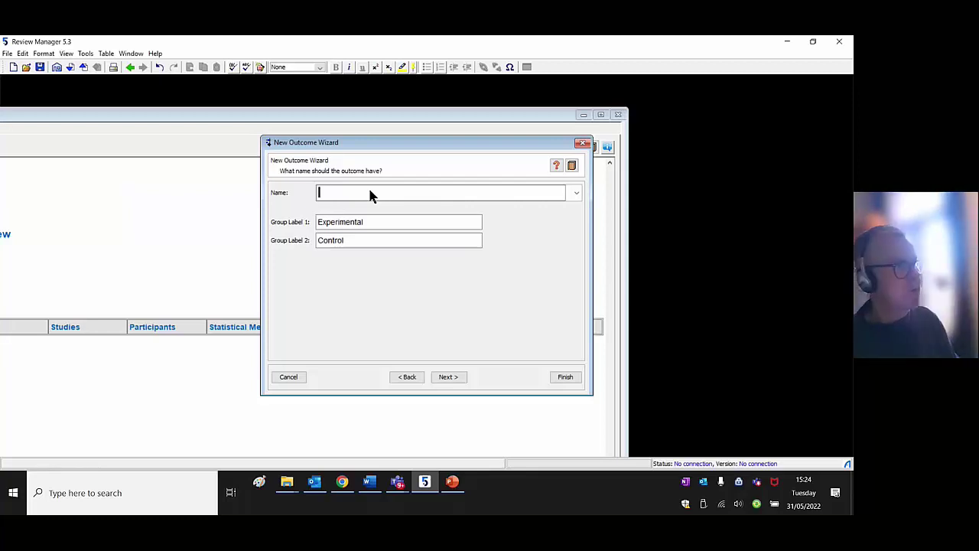
text(W)
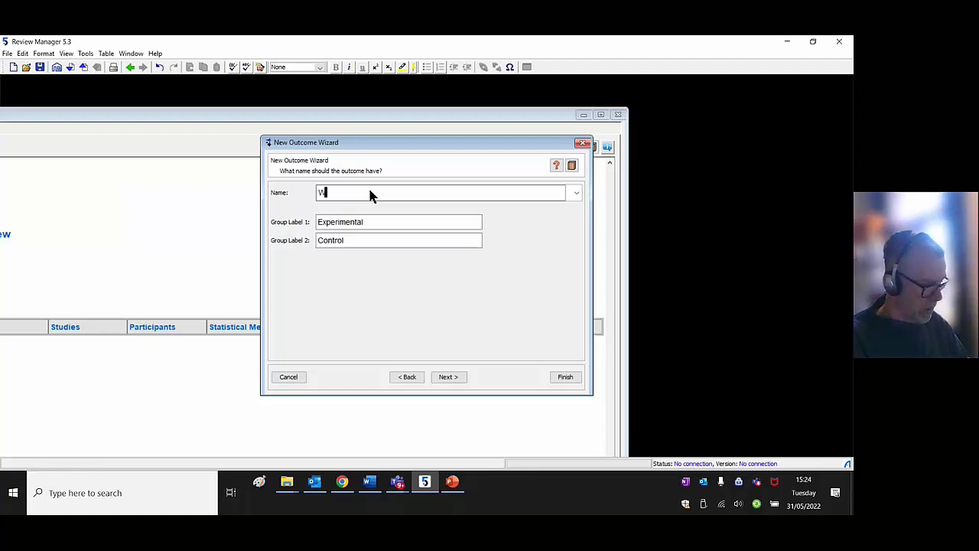
text(hich is)
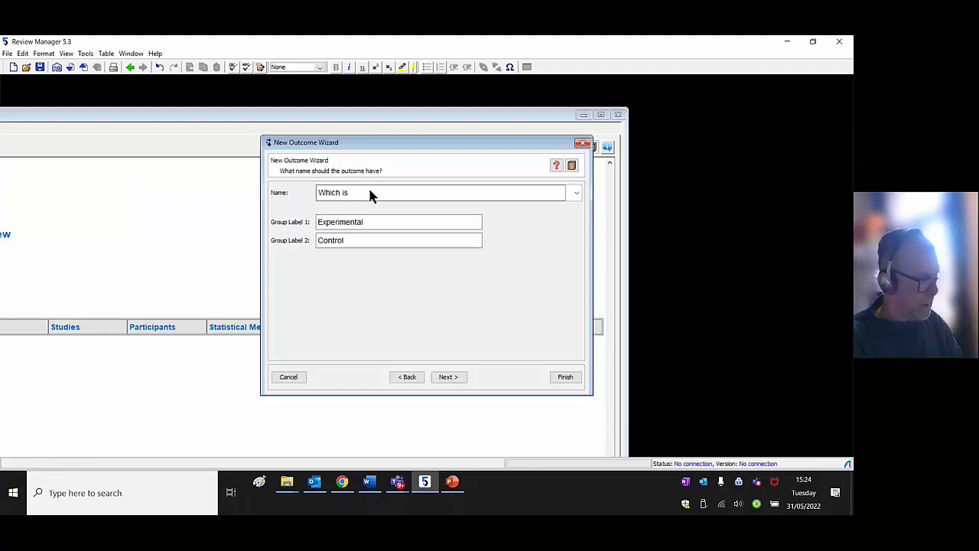
text( better at)
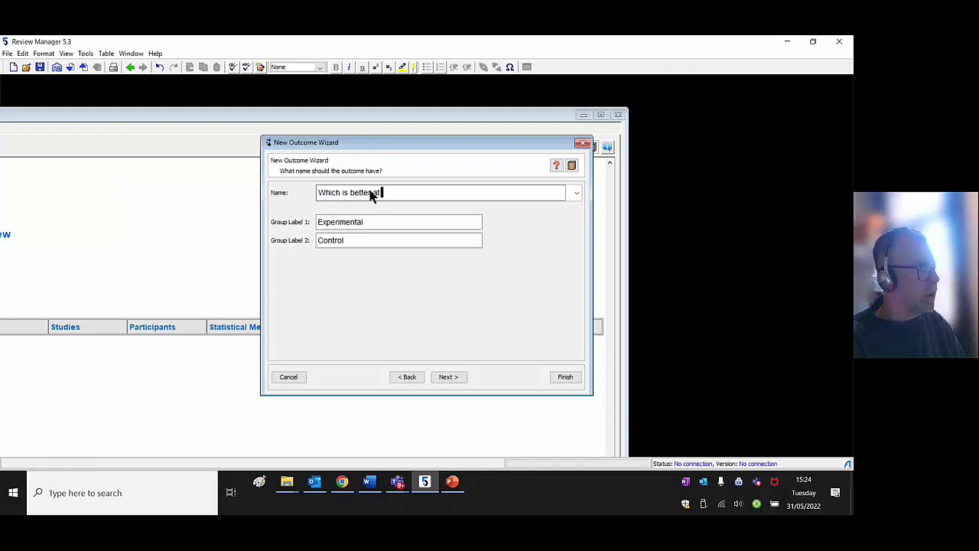
text( preventing)
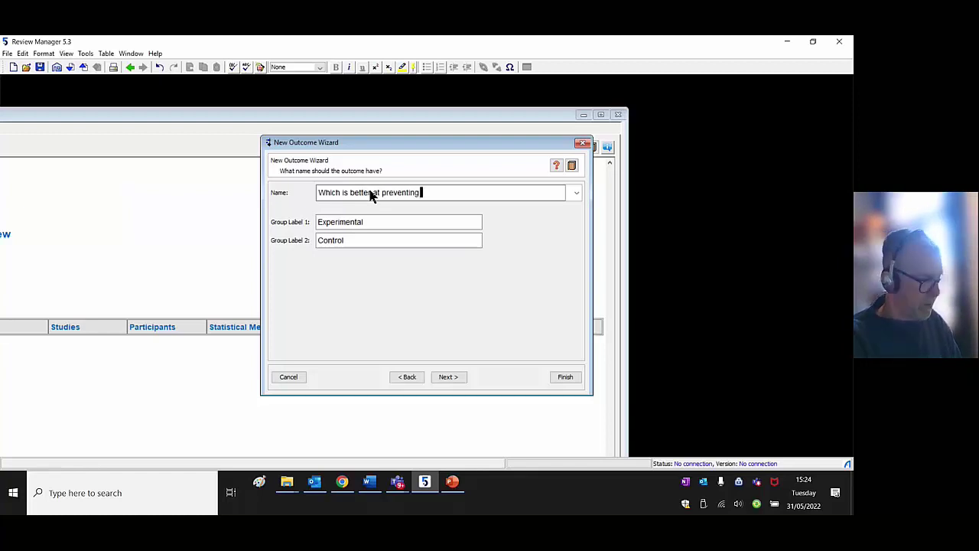
text( Hypothermia)
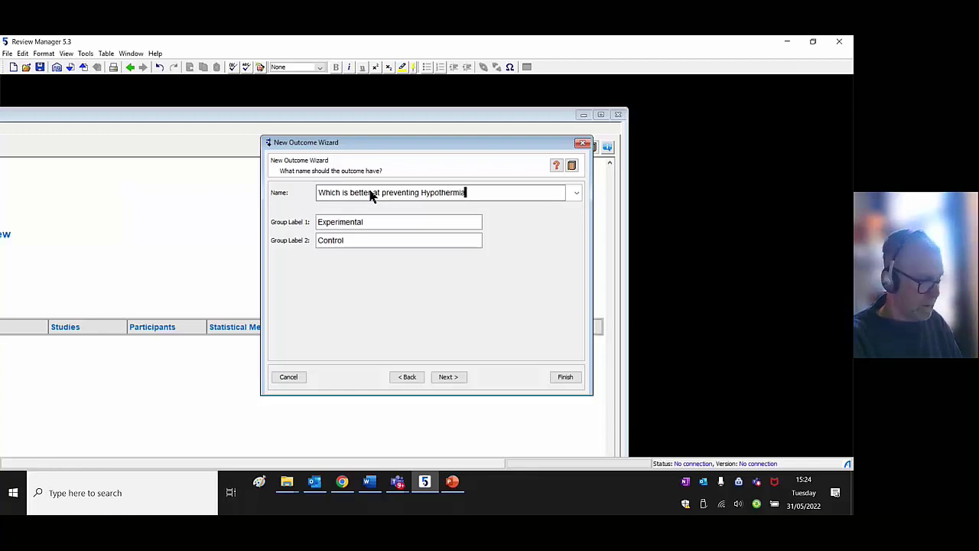
text(: Carbon)
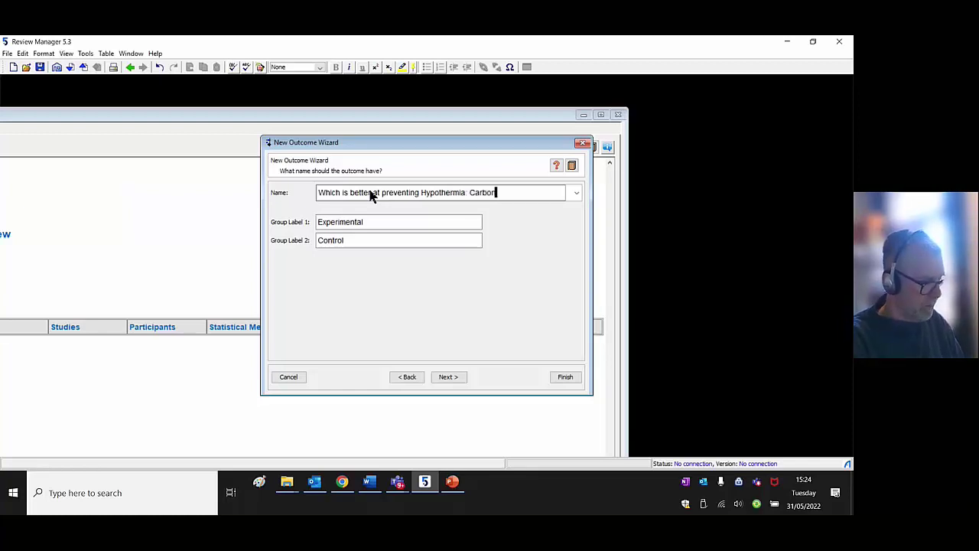
text( Fiobre)
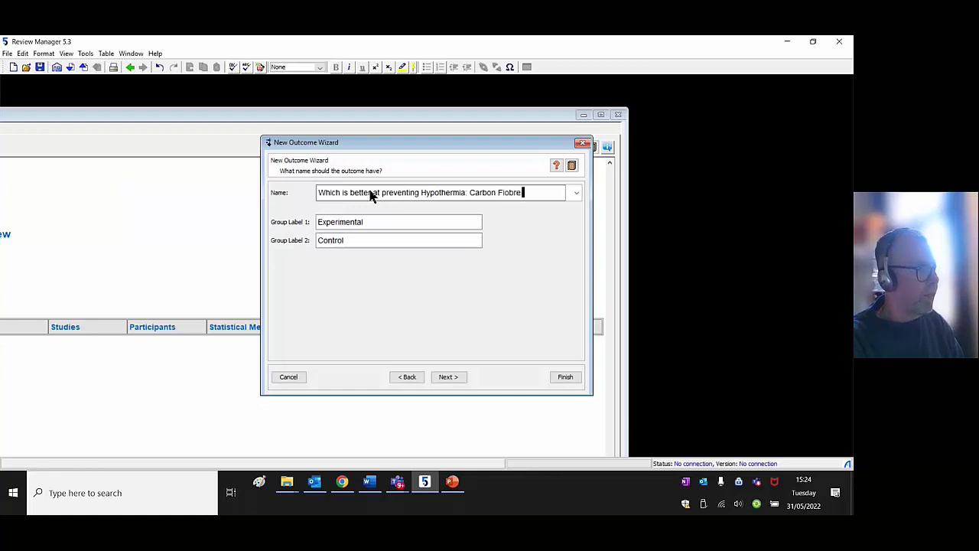
text( or FAW?)
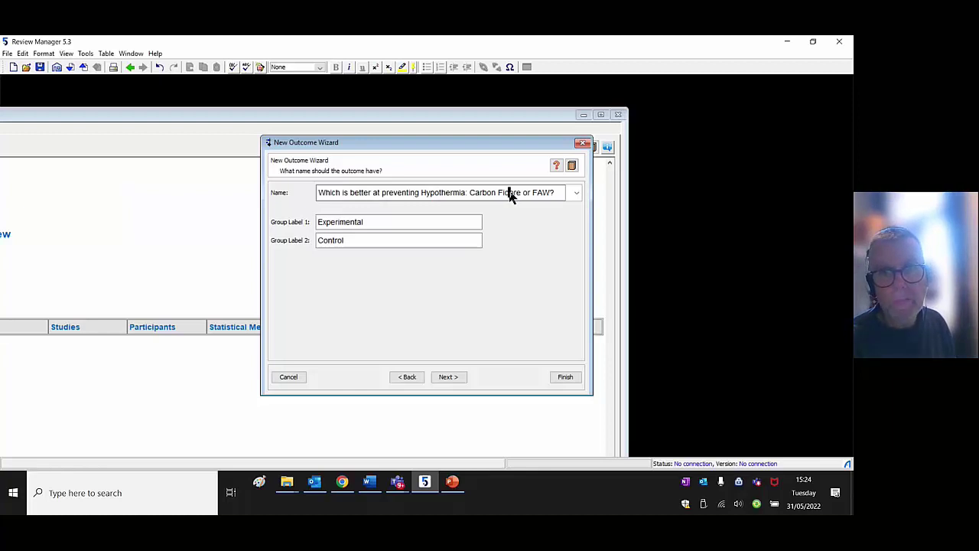
Replace the outcome's default group labels with "Carbon Fibre" for group 1 and "FAW" for group 2.
click(364, 223)
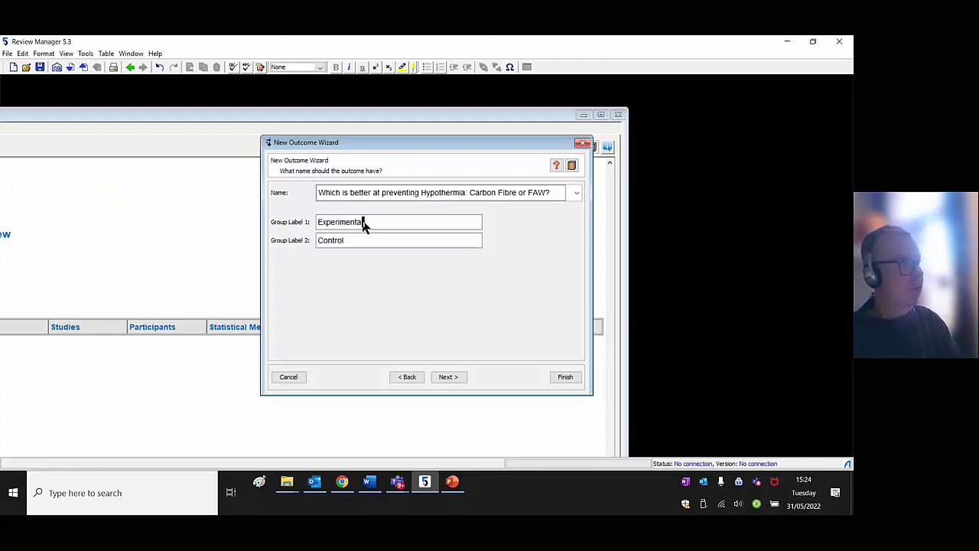
text(lCarbon)
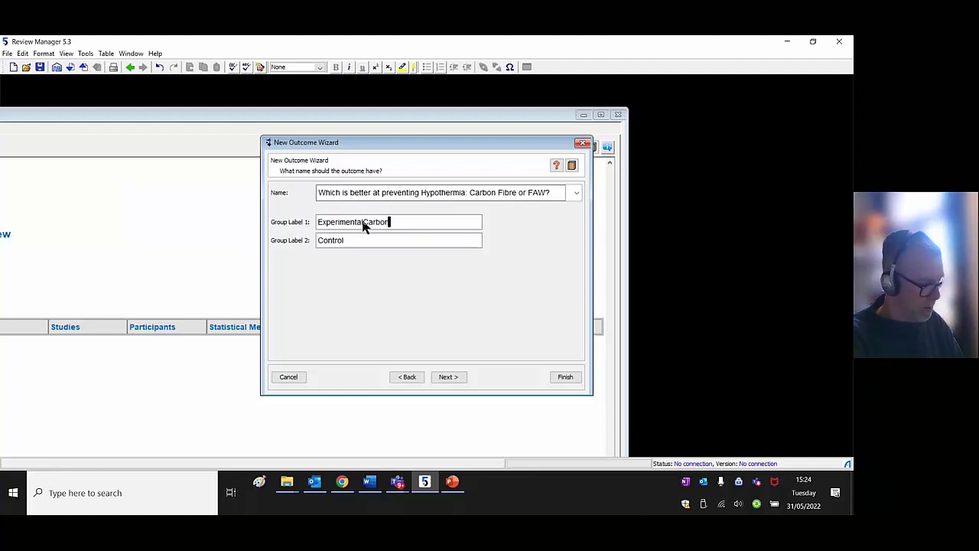
text( Fibre)
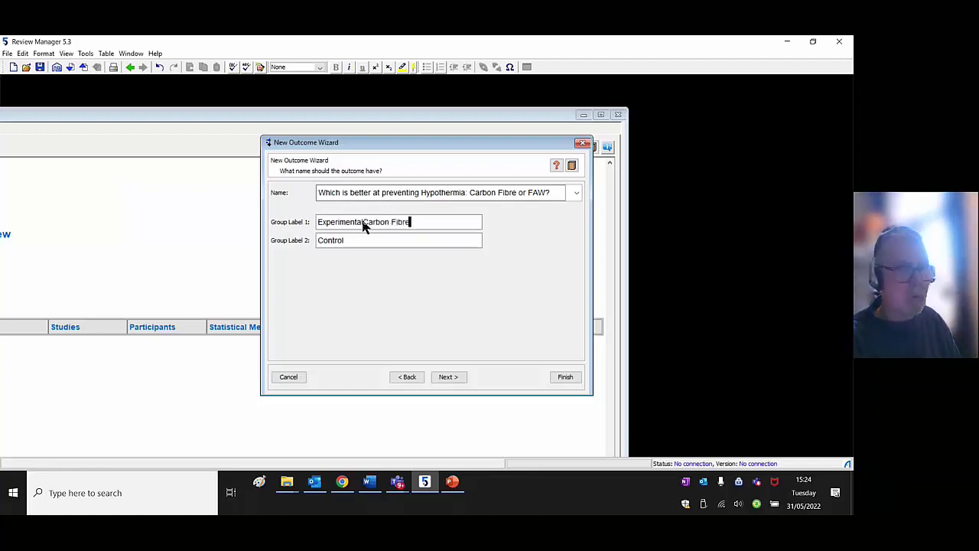
click(362, 222)
key(BackSpace)
key(BackSpace)
key(BackSpace)
key(BackSpace)
key(BackSpace)
key(BackSpace)
key(BackSpace)
key(BackSpace)
key(BackSpace)
key(BackSpace)
key(BackSpace)
key(BackSpace)
key(BackSpace)
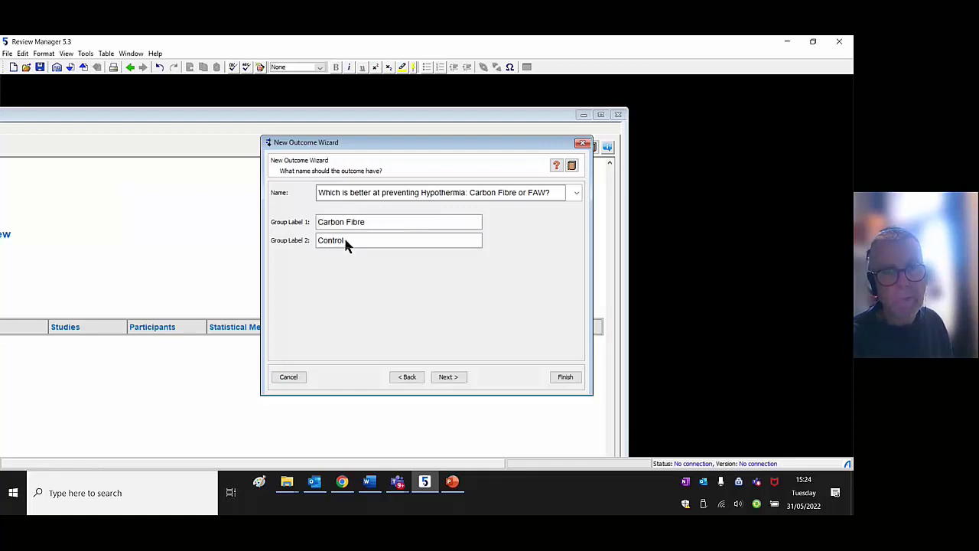
click(344, 241)
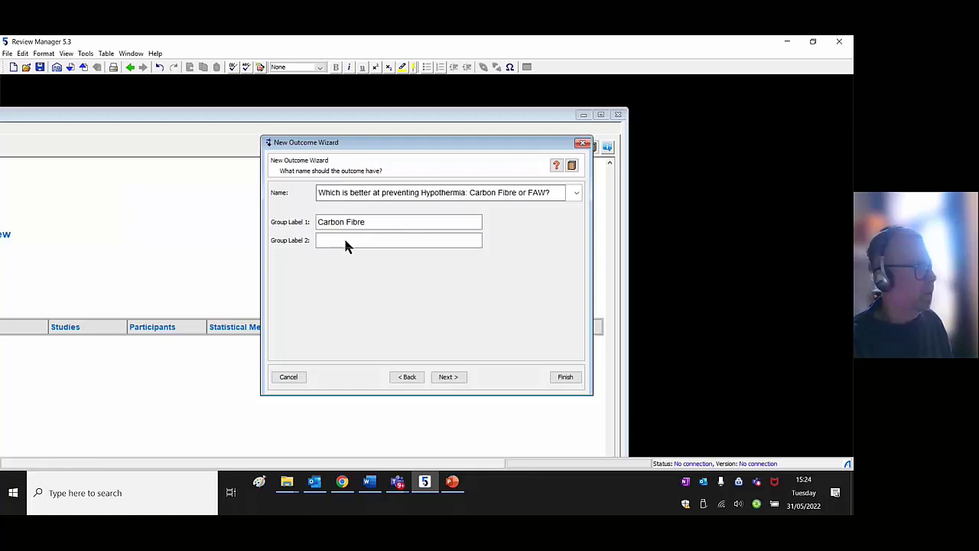
text(FAW)
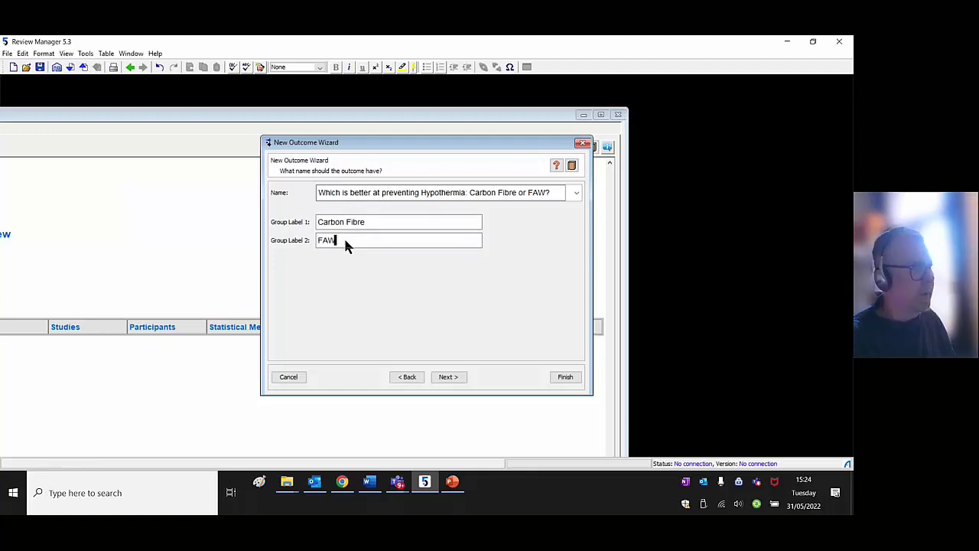
Keep inverse variance, fixed effect and mean difference as the analysis method, with totals and subtotals and 95% study and total confidence intervals.
click(446, 378)
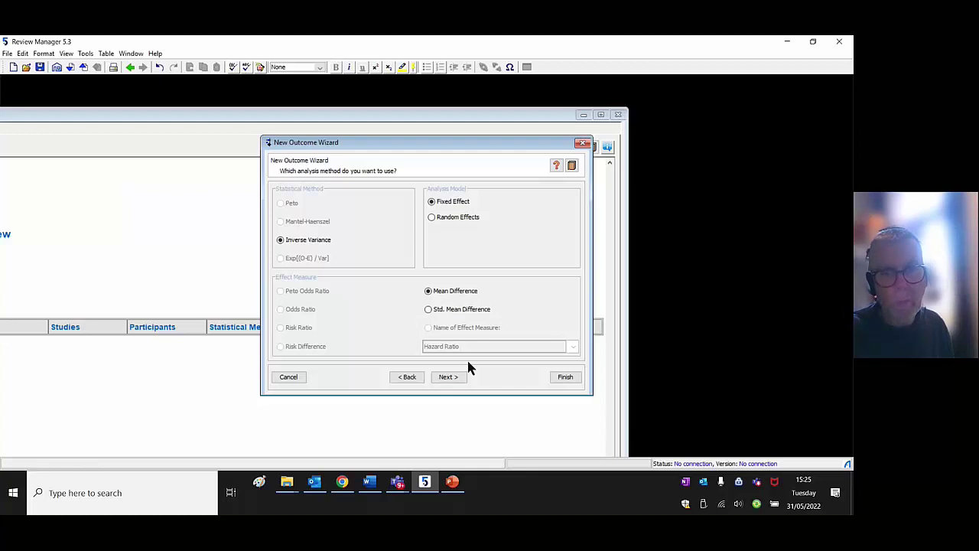
click(450, 377)
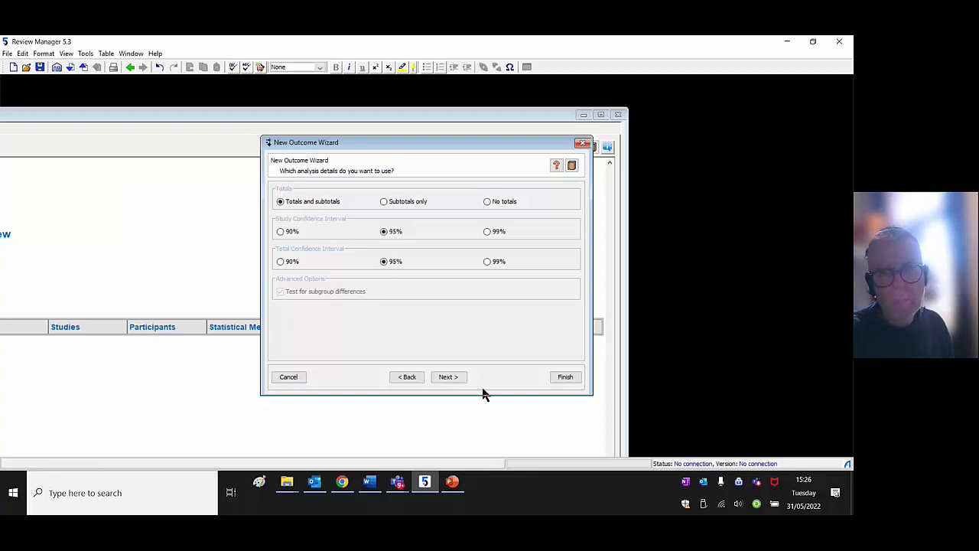
click(449, 378)
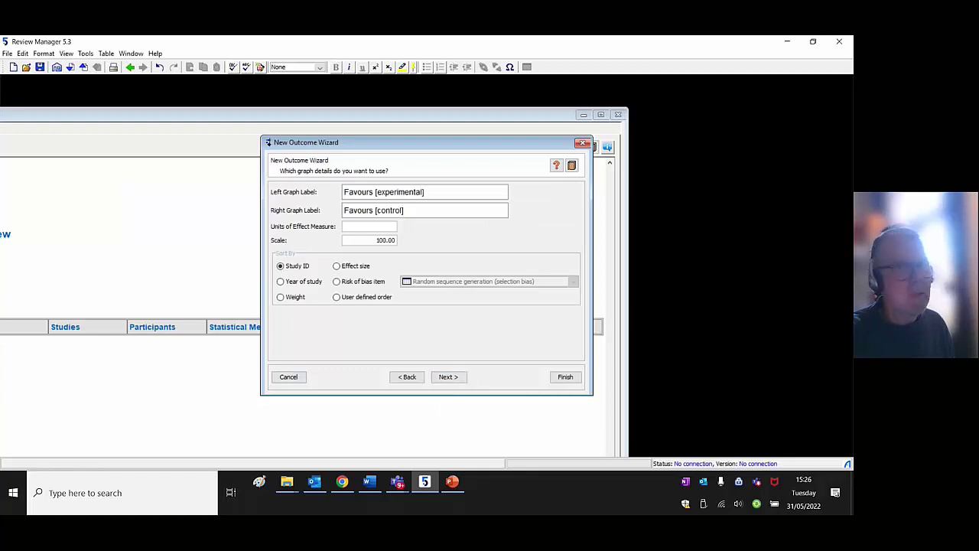
Change the outcome's left graph label to "Favours Carbon Fibre".
click(427, 194)
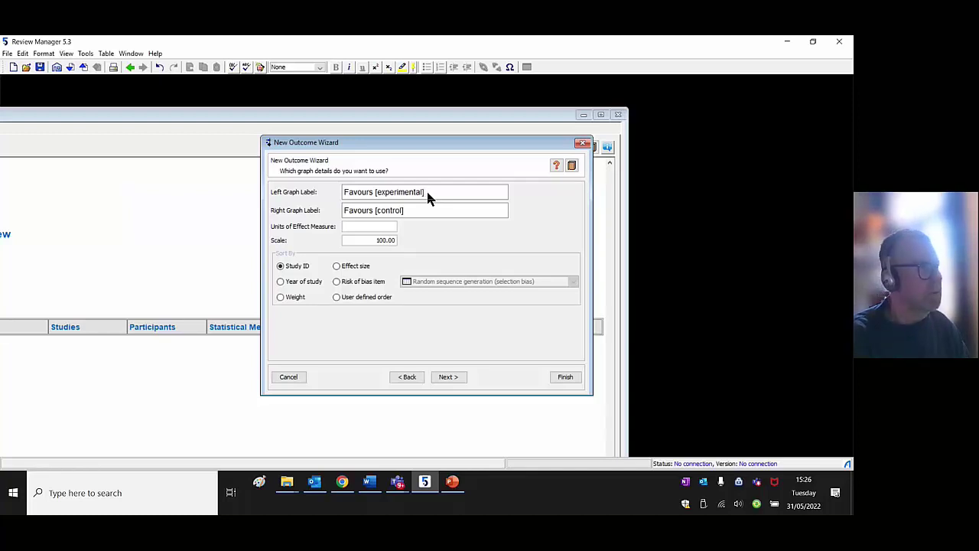
key(BackSpace)
key(BackSpace)
key(BackSpace)
key(BackSpace)
key(BackSpace)
key(BackSpace)
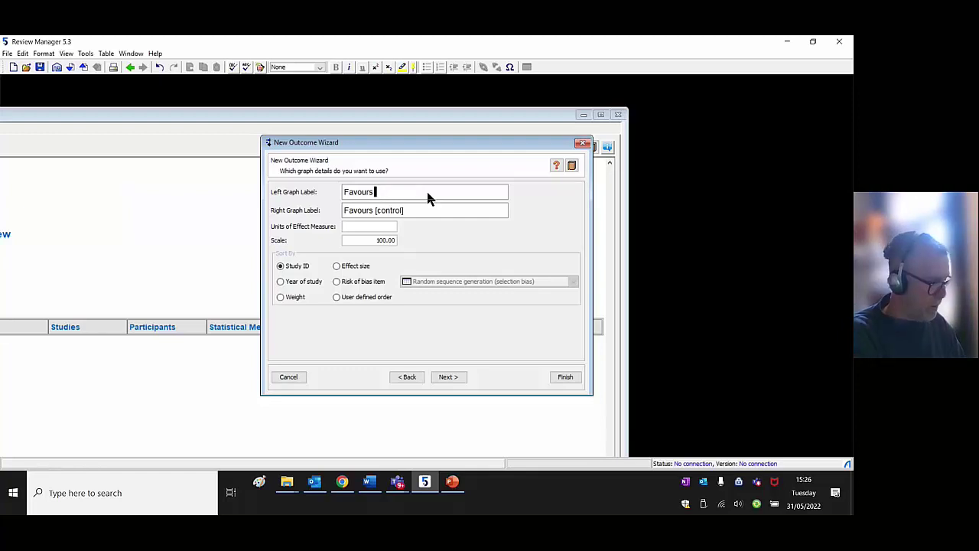
text(Carbon Fib)
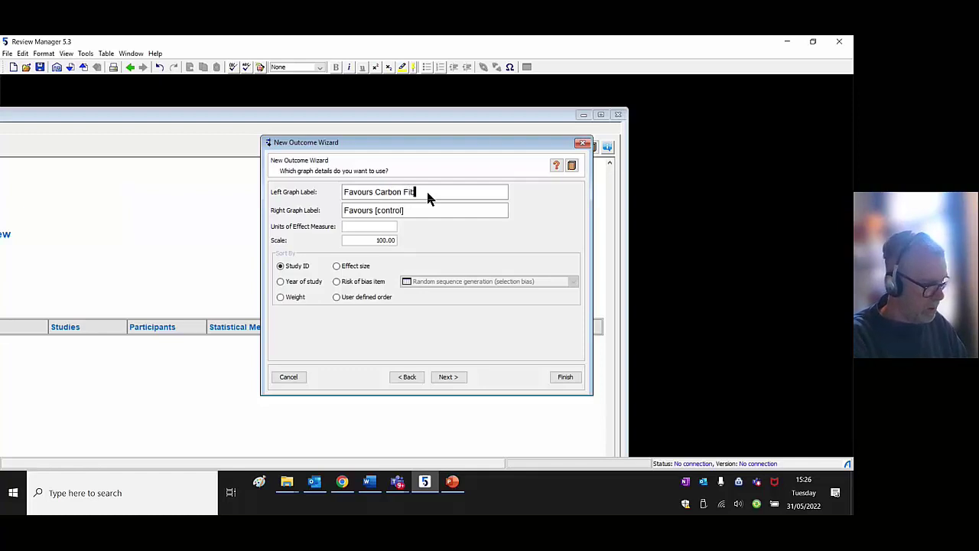
text(re)
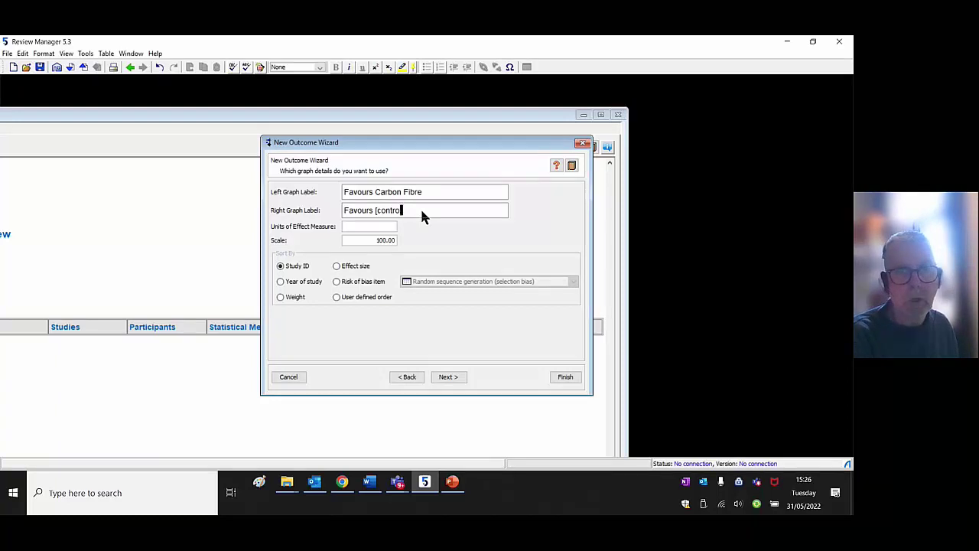
Change the right graph label to "Favours FAW" and set the units of effect measure to "Deg C".
key(BackSpace)
key(BackSpace)
key(BackSpace)
key(BackSpace)
key(BackSpace)
key(BackSpace)
key(BackSpace)
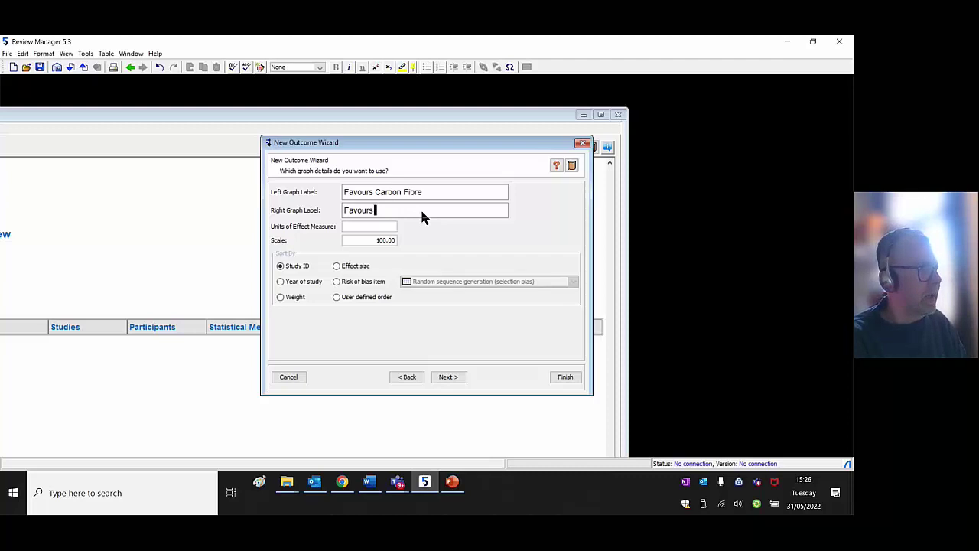
text(FAW)
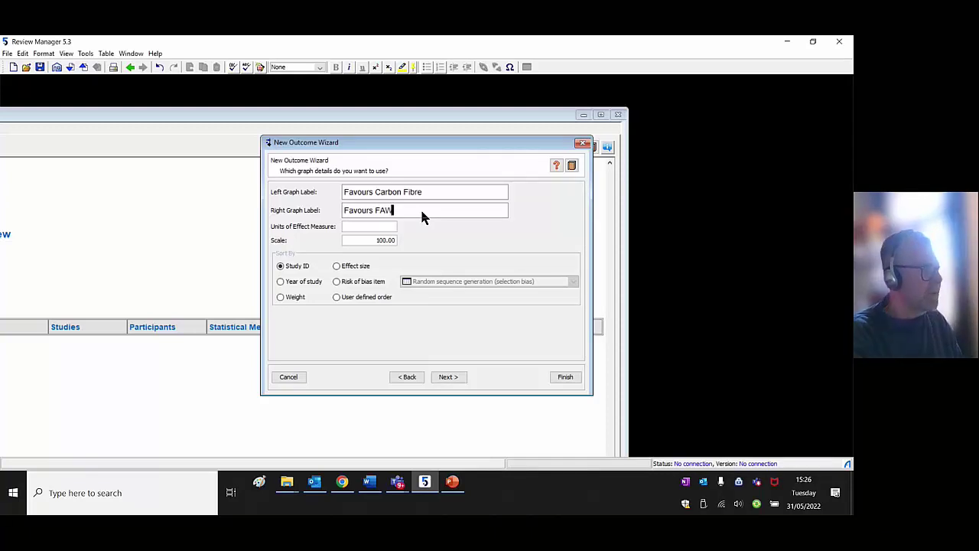
click(361, 228)
text(Deg C)
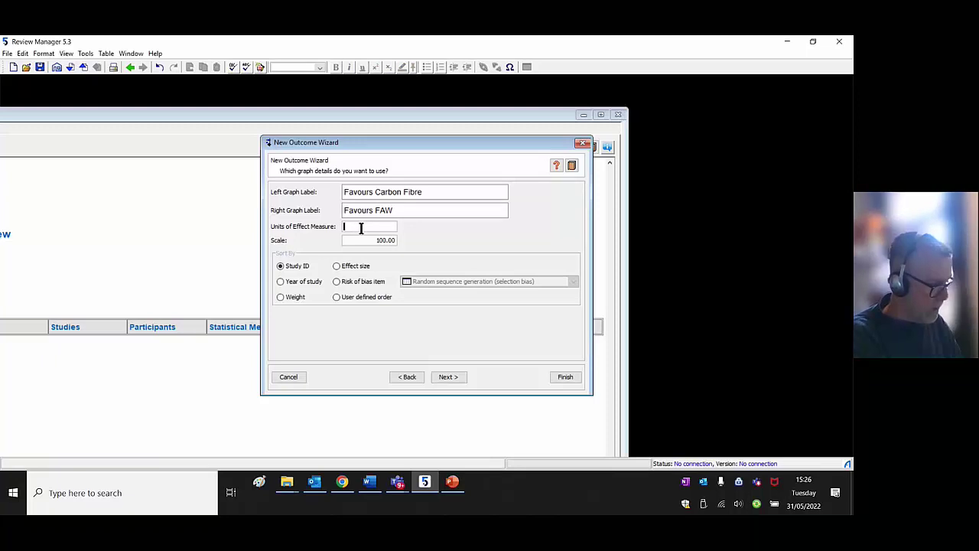
Complete the units of effect measure as "Deg Cent", finish the outcome with "Edit the new outcome" chosen, and maximize the review window.
text(ent)
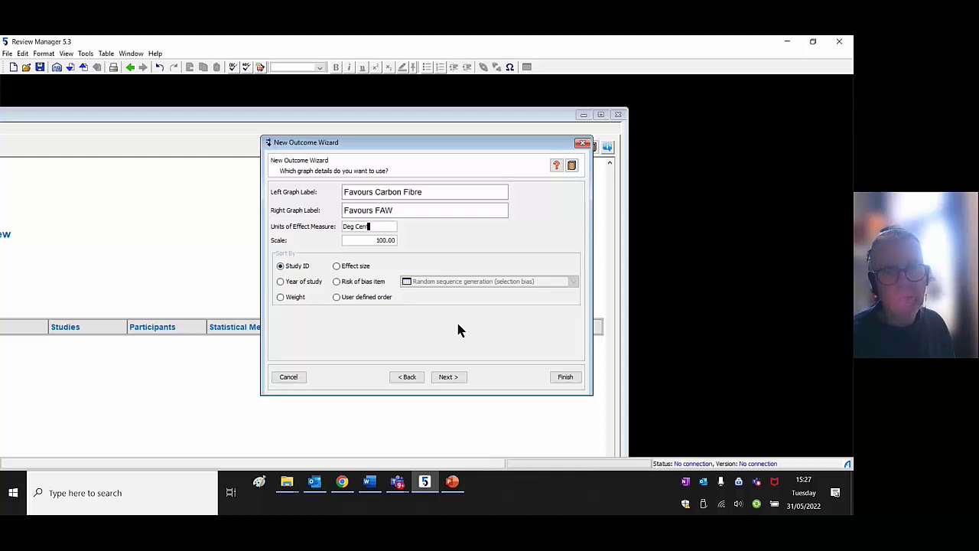
click(442, 378)
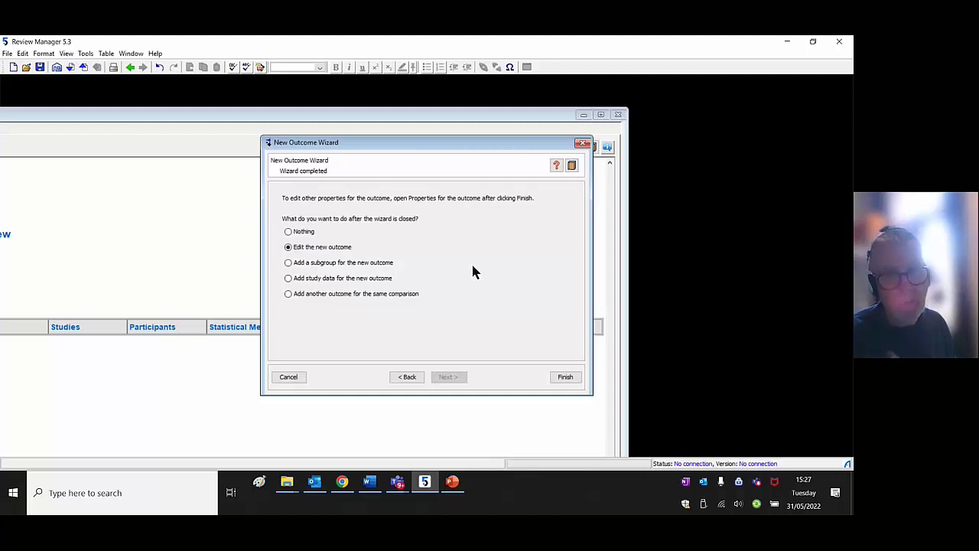
click(565, 376)
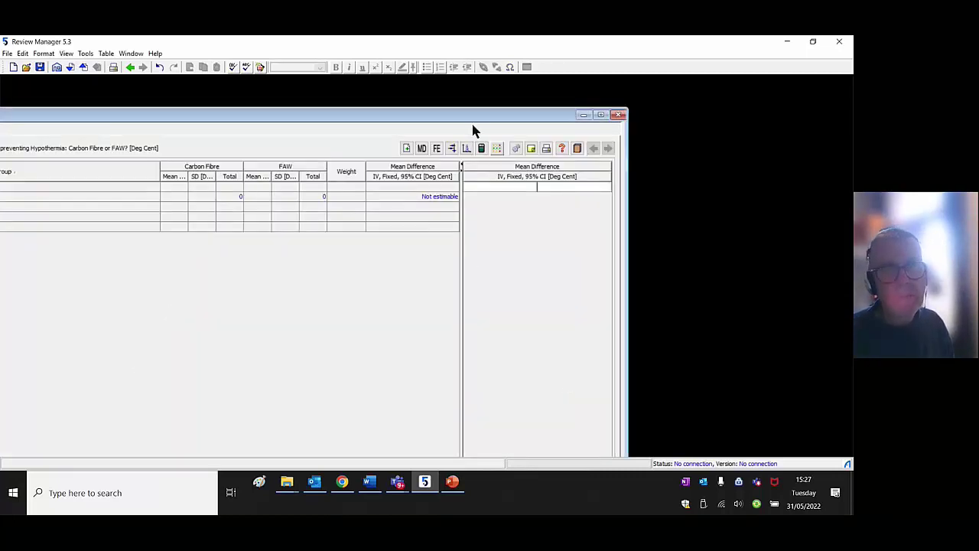
click(602, 116)
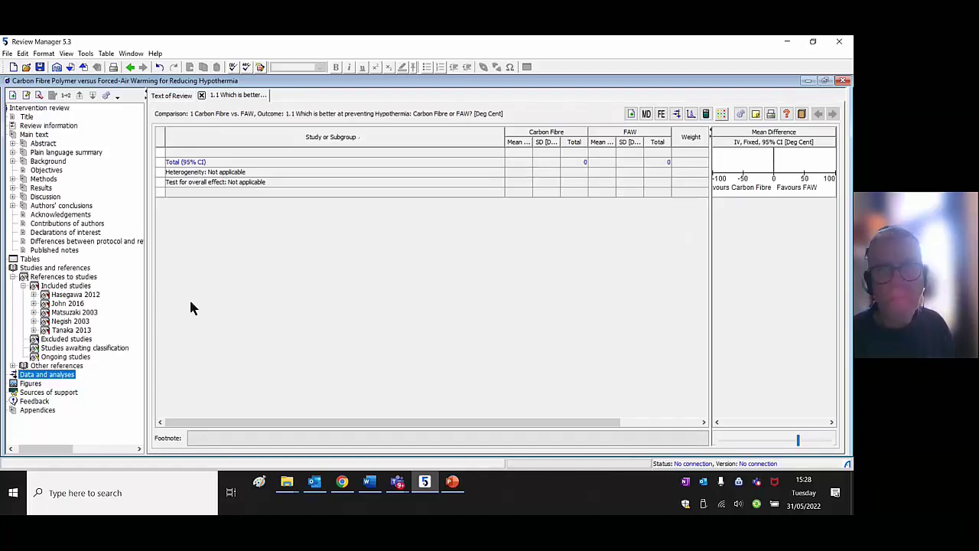
Add study data to the outcome for all five included studies, from Hasegawa 2012 through Tanaka 2013.
click(631, 114)
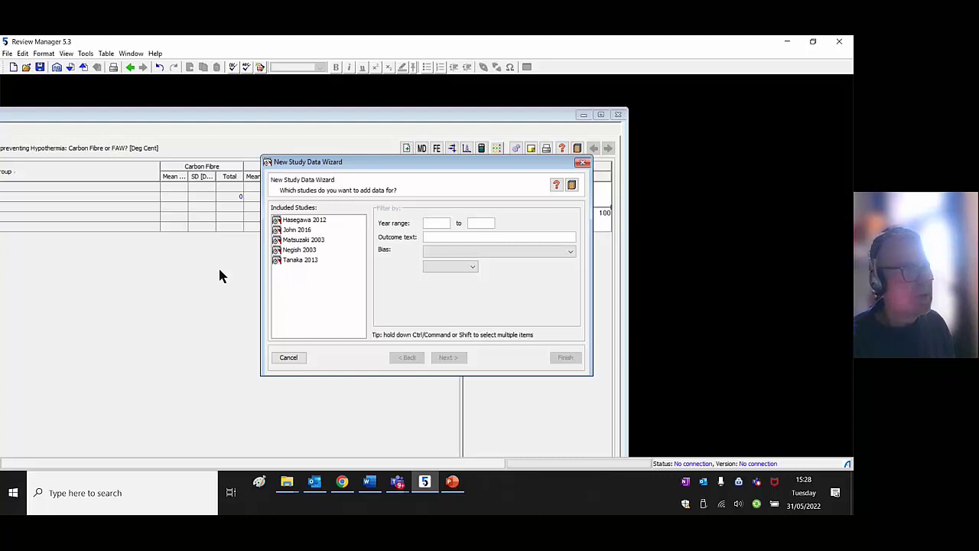
click(288, 222)
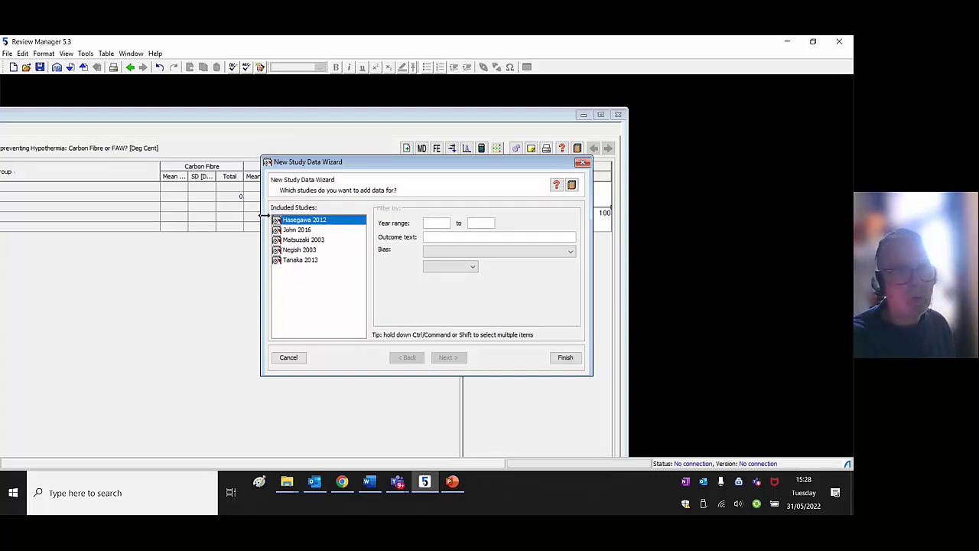
ctrl+click(280, 231)
ctrl+click(287, 240)
ctrl+click(289, 250)
ctrl+click(292, 260)
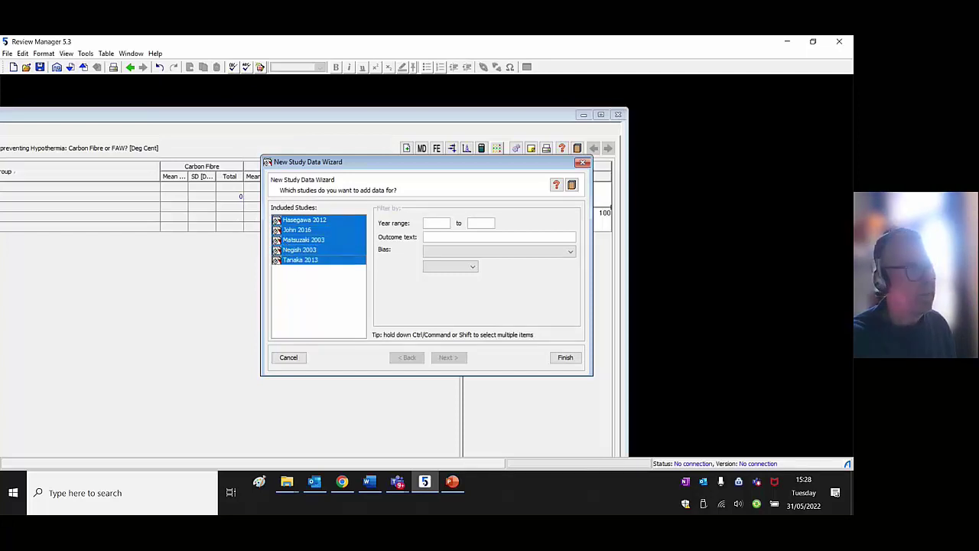
click(565, 357)
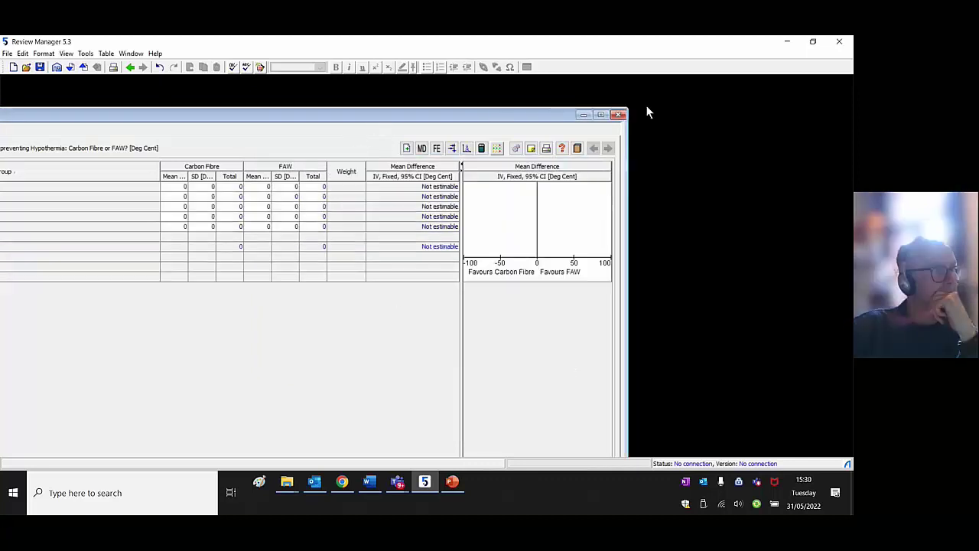
Enter the Carbon Fibre data for Hasegawa 2012: mean 36.0, SD 0.6 and total 12.
double_click(648, 110)
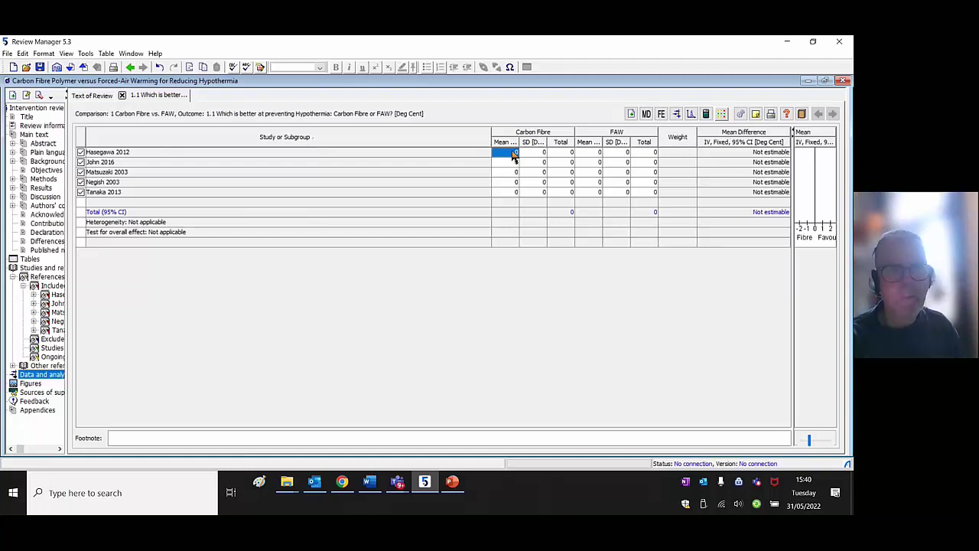
text(36.0)
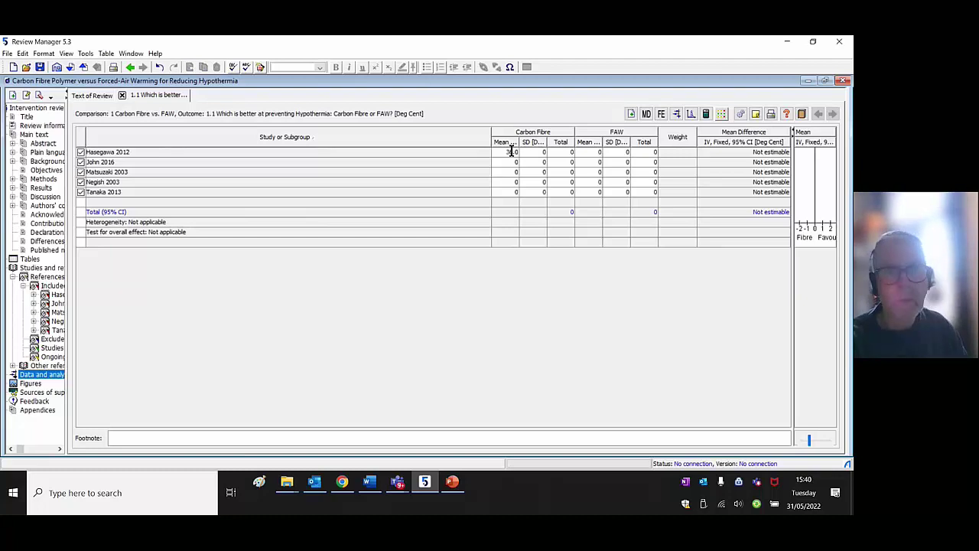
key(Tab)
text(0.6)
key(Tab)
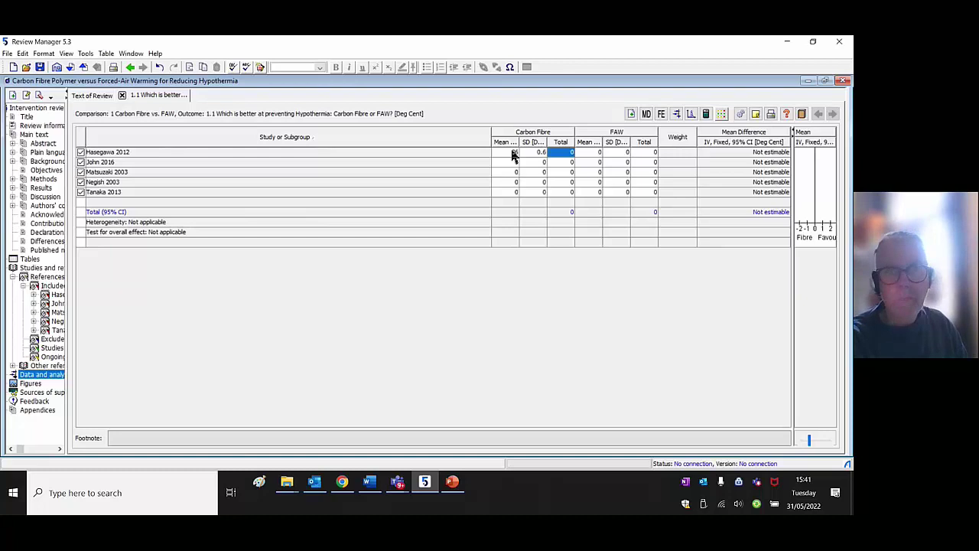
text(12)
key(Tab)
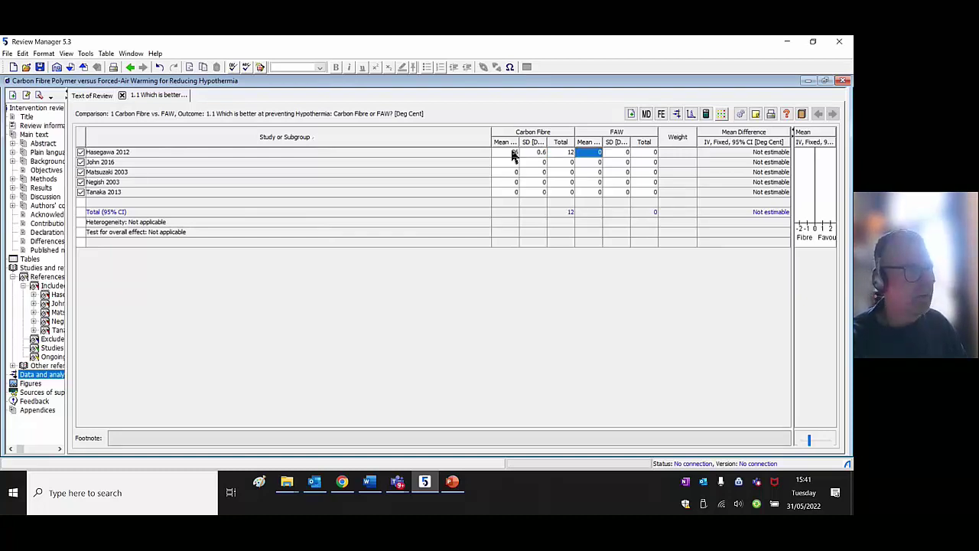
Enter the FAW data for Hasegawa 2012: mean 36.2, SD 0.9 and total 12.
text(36.2)
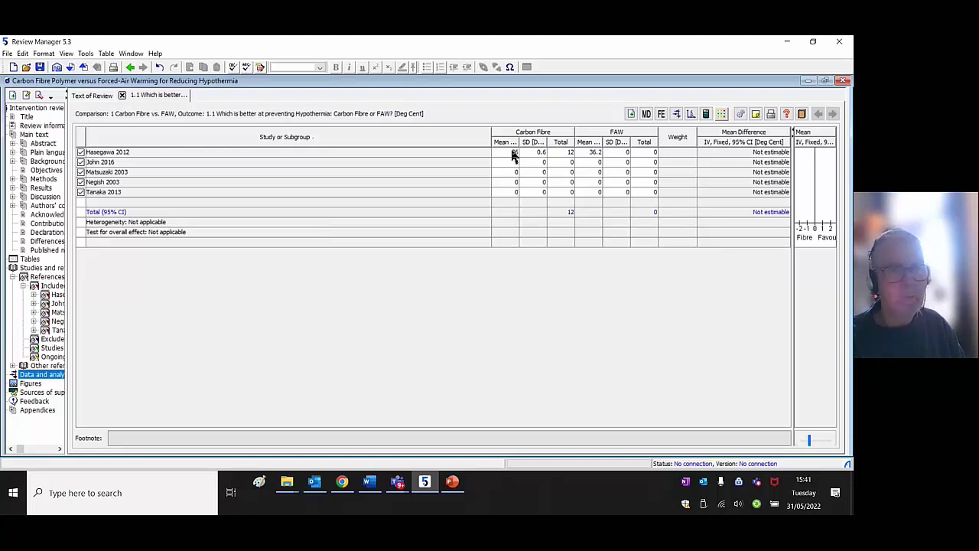
key(Tab)
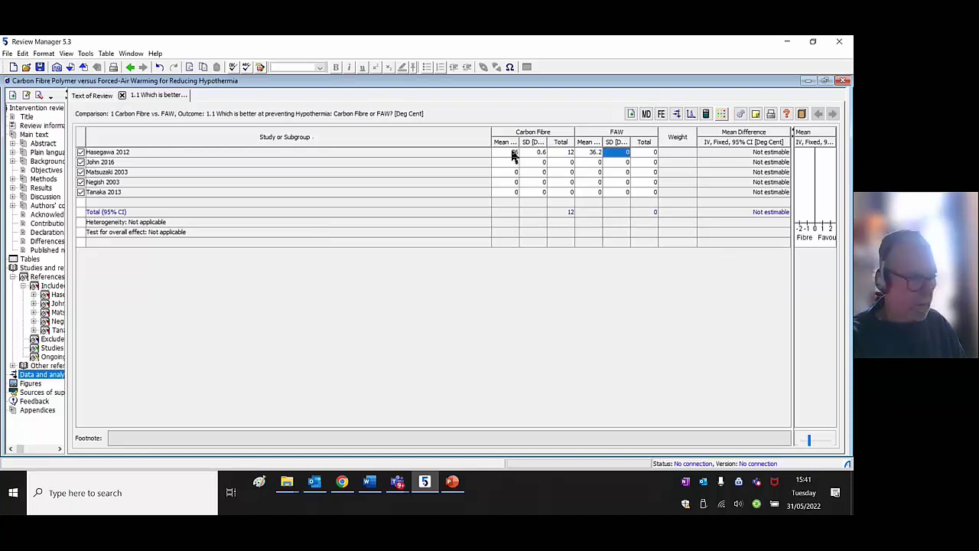
text(0.9)
key(Tab)
text(12)
key(Tab)
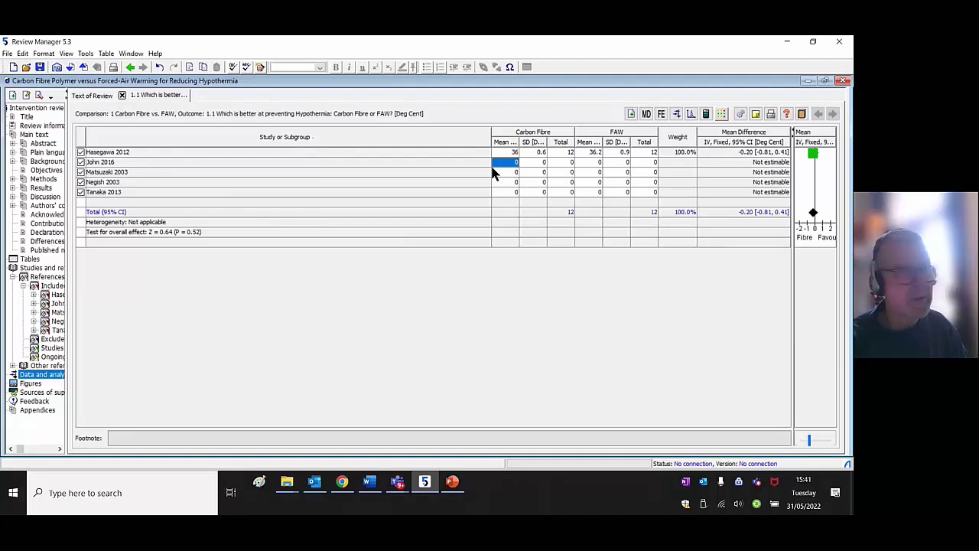
Enter the Carbon Fibre data for John 2016: mean 35.9, SD 0.6 and total 82.
text(3)
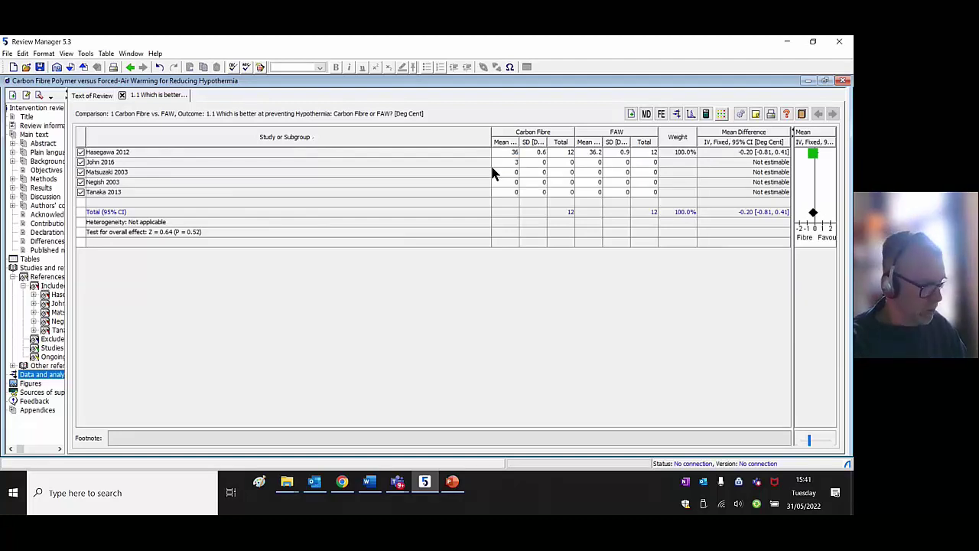
text(5.9)
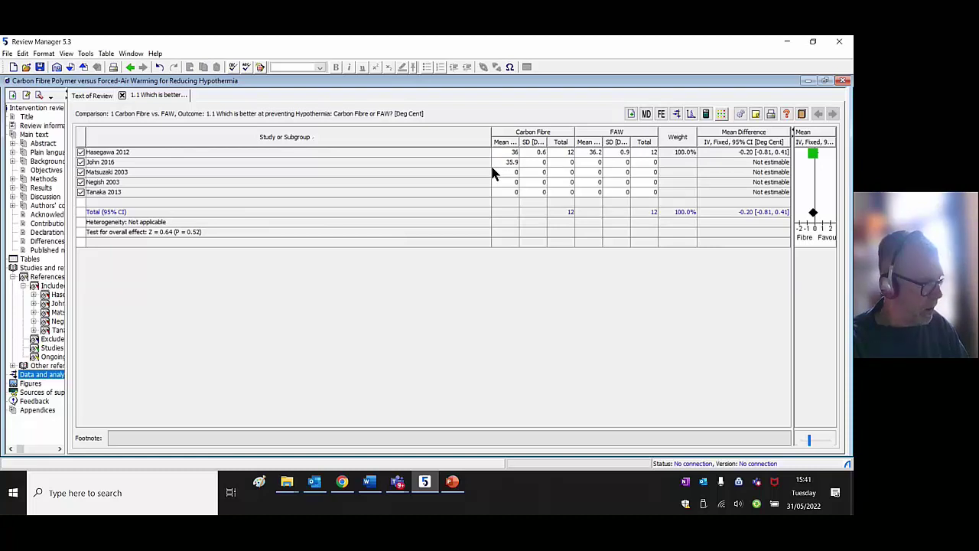
key(Tab)
text(0.6)
key(Tab)
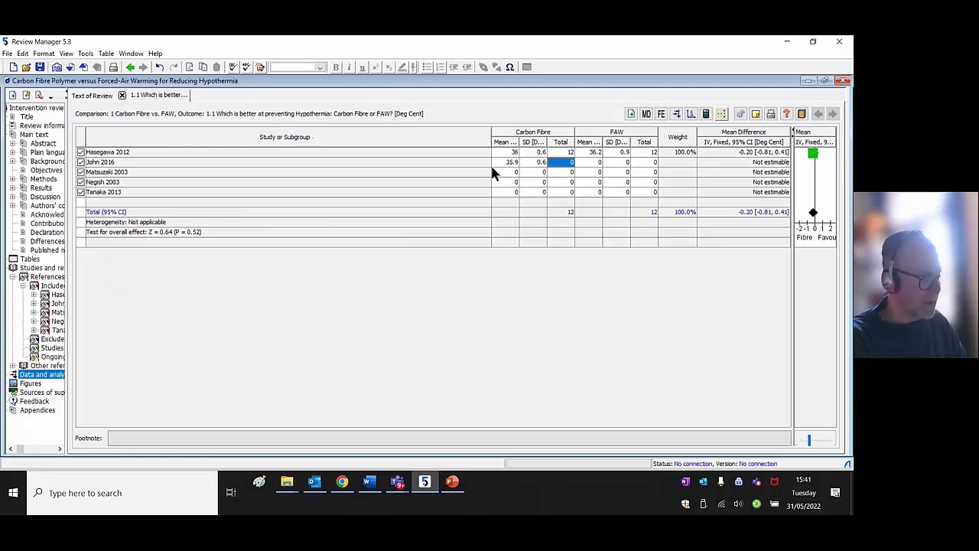
text(82)
key(Tab)
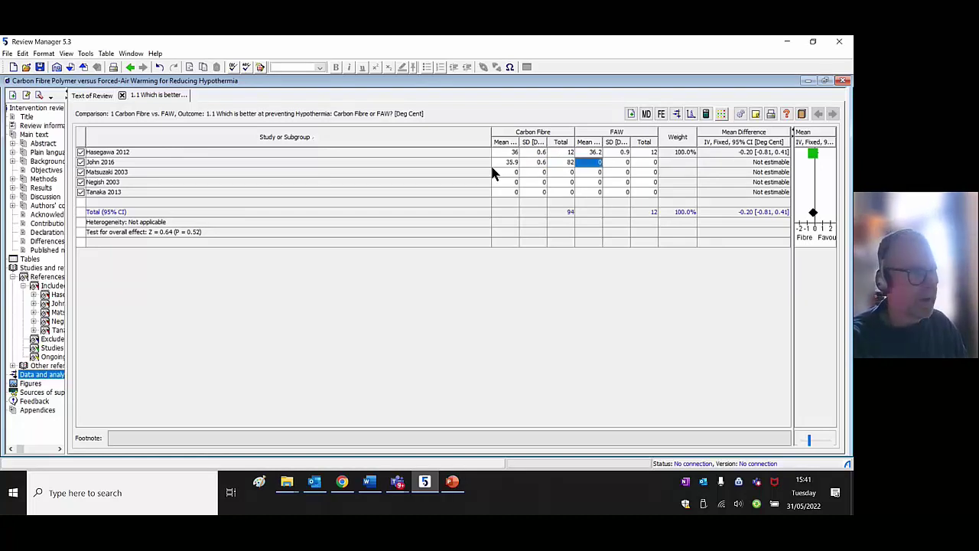
Enter the FAW data for John 2016: mean 36.1, SD 0.5 and total 78.
text(36.1)
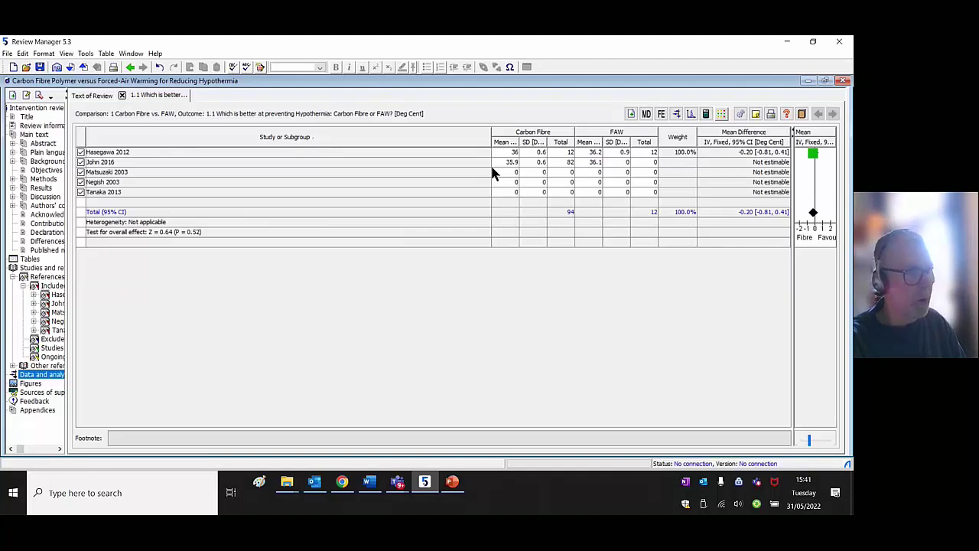
key(Tab)
text(0.5)
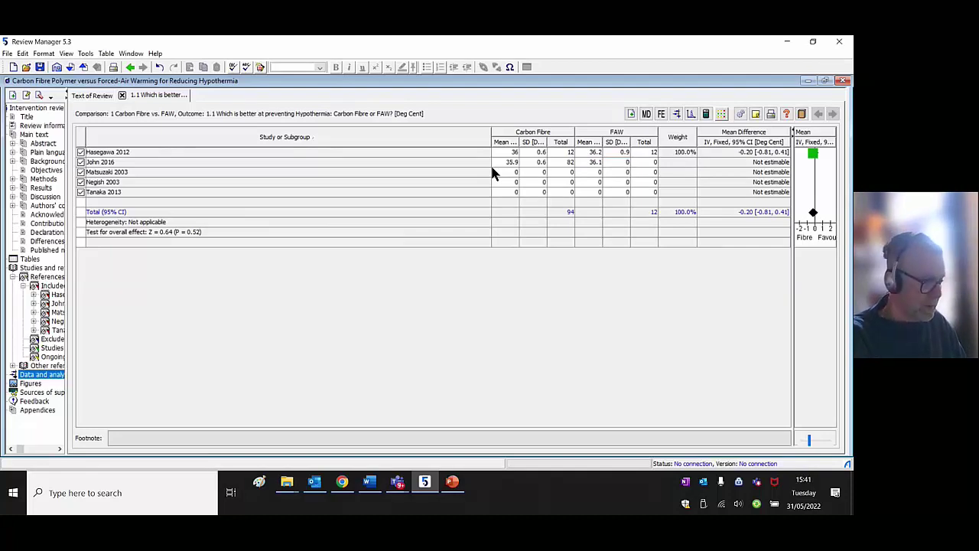
key(Tab)
text(78)
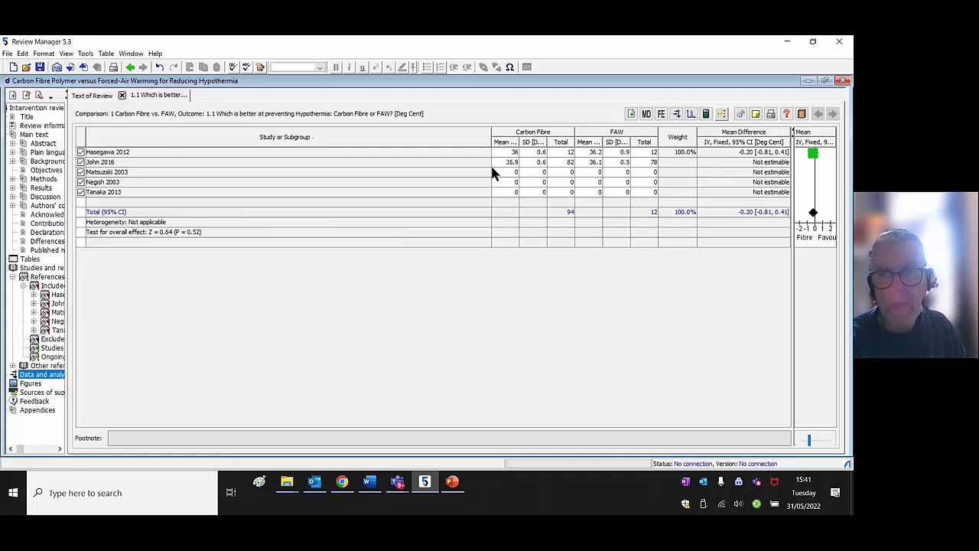
Enter the Carbon Fibre data for Matsuzaki 2003: mean 36.7, SD 0.5 and total 8.
click(493, 173)
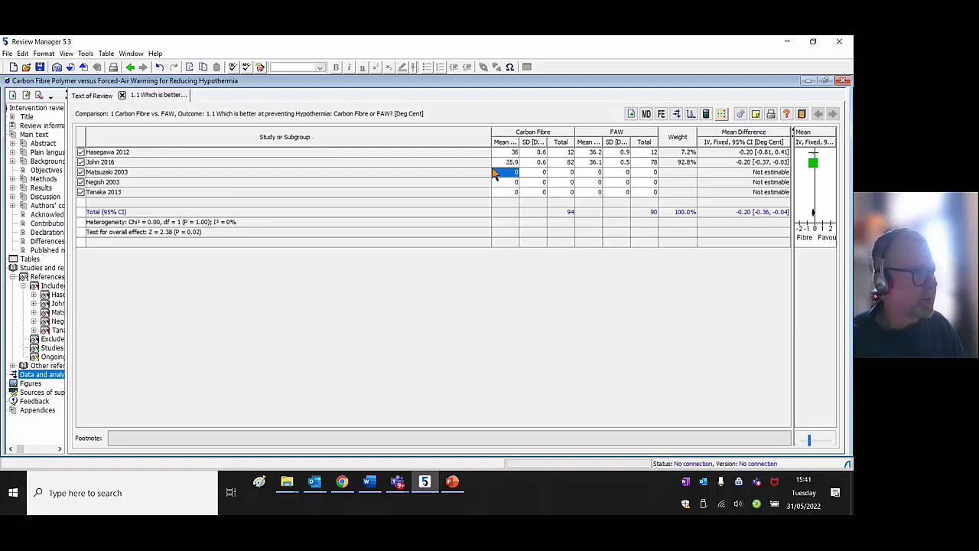
text(36)
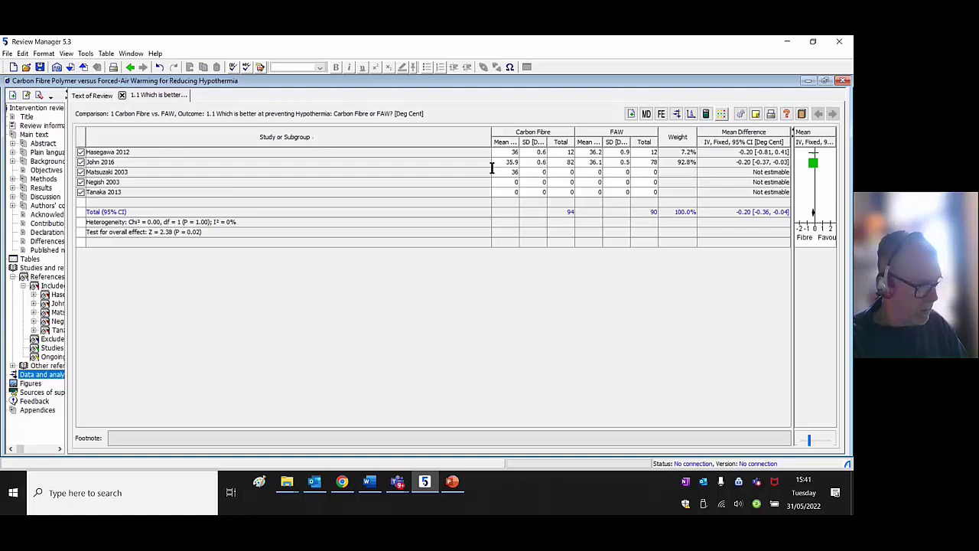
text(.7)
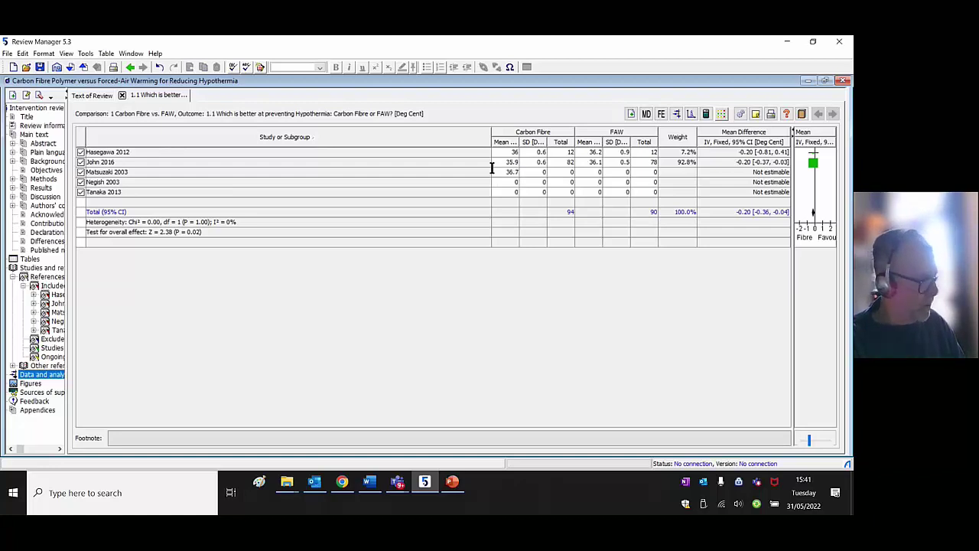
key(Tab)
text(0.5)
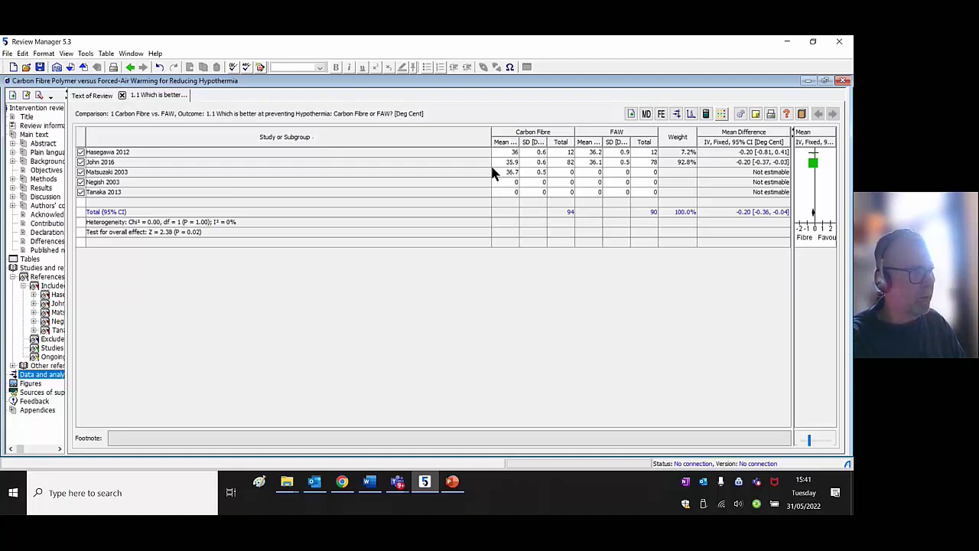
key(Tab)
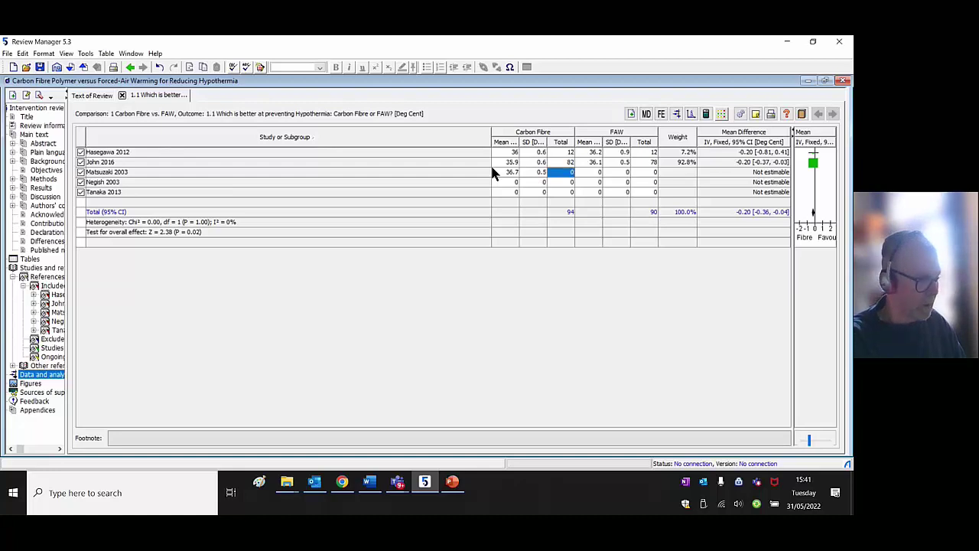
text(8)
key(Tab)
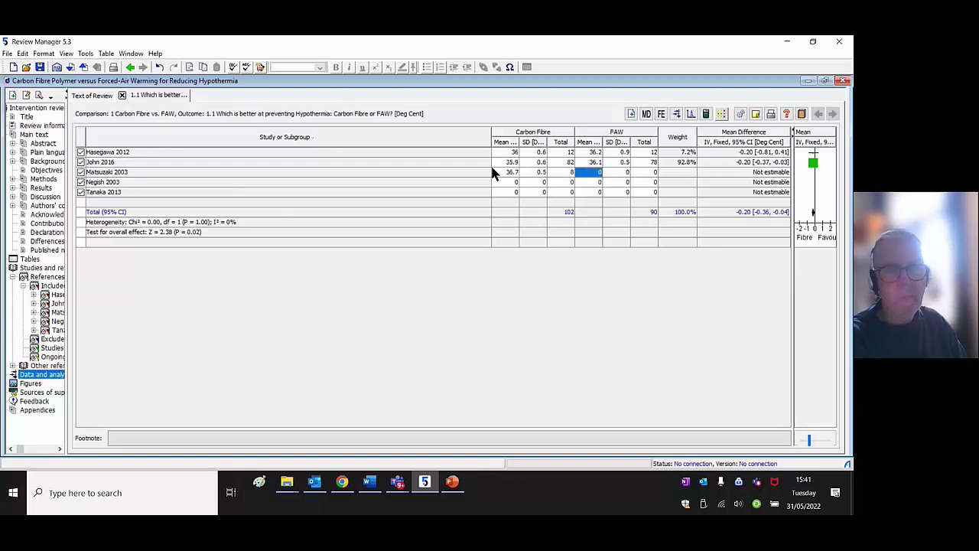
Enter the FAW data for Matsuzaki 2003: mean 36.8, SD 0.4 and total 8.
text(36.8)
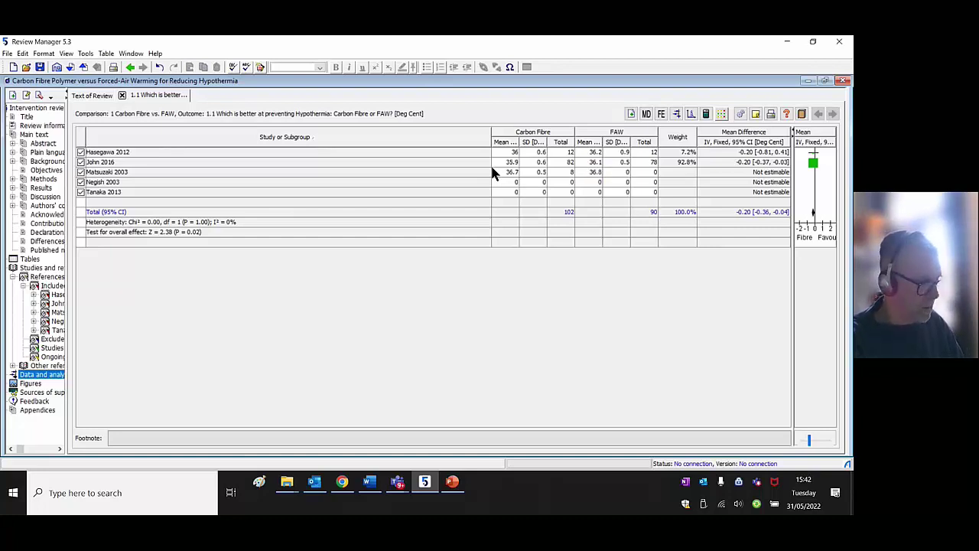
key(Tab)
text(0.4)
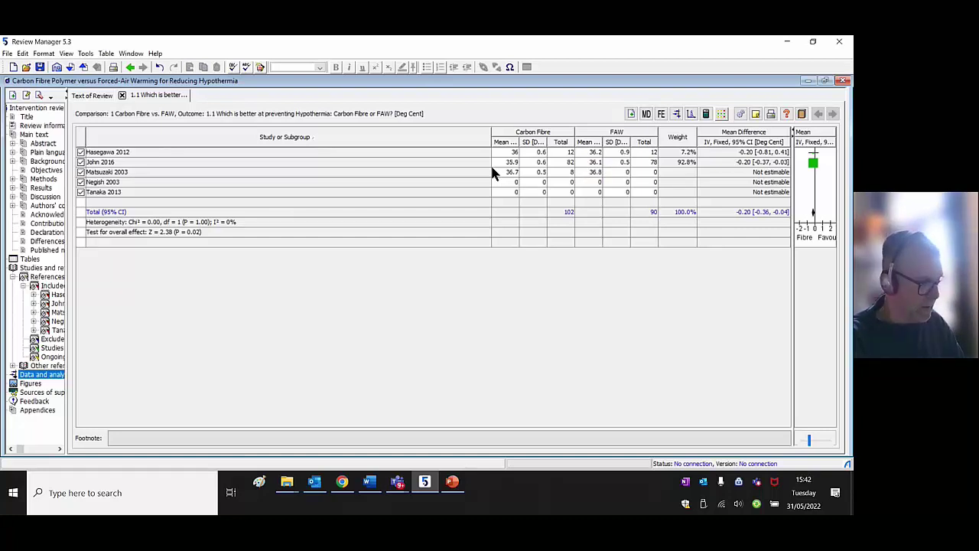
key(Tab)
text(8)
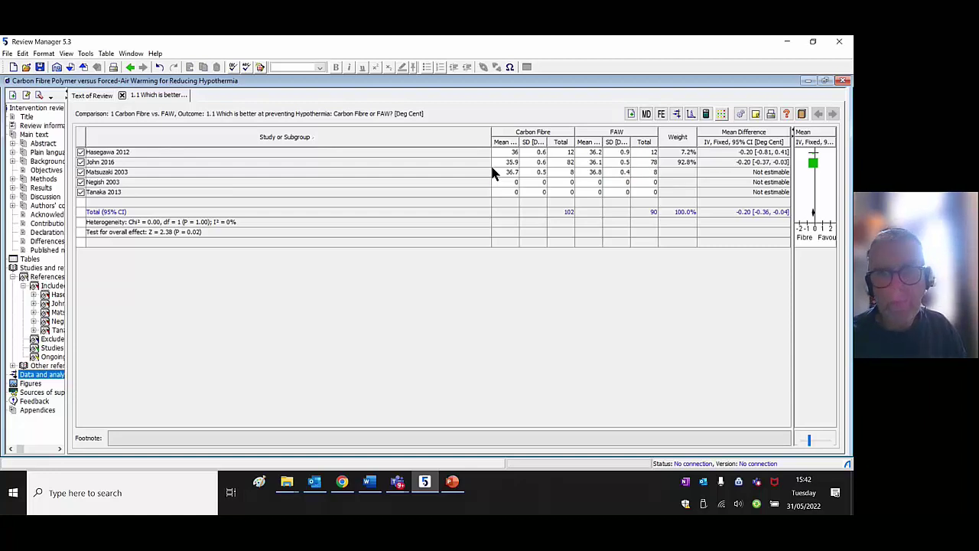
key(Tab)
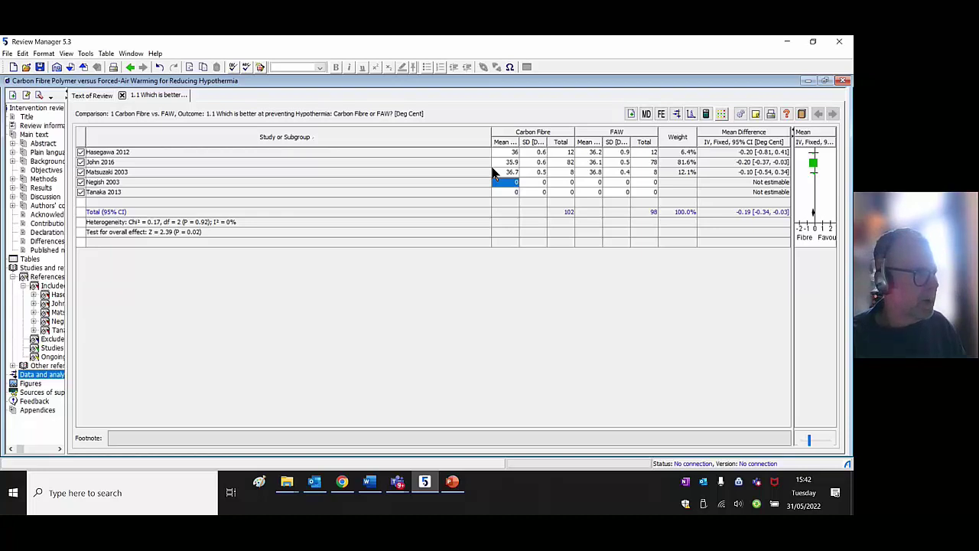
Enter the Carbon Fibre data for Negish 2003: mean 36.0, SD 0.6 and total 8.
text(36.0)
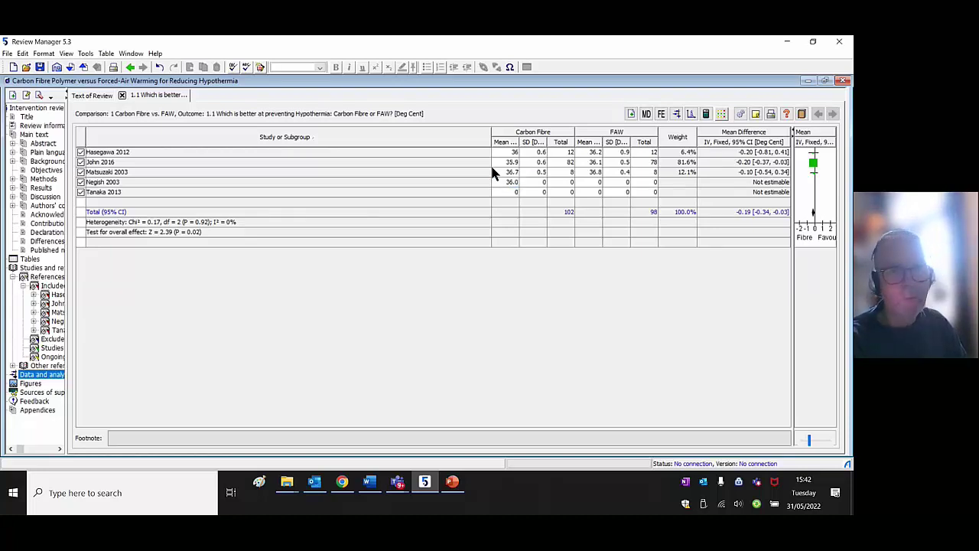
key(Tab)
text(0.6)
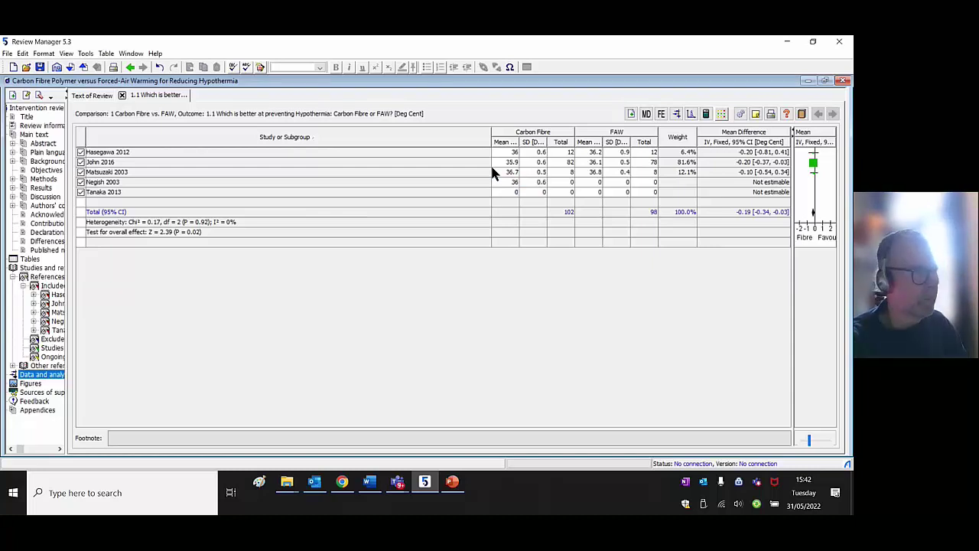
key(Tab)
key(Tab)
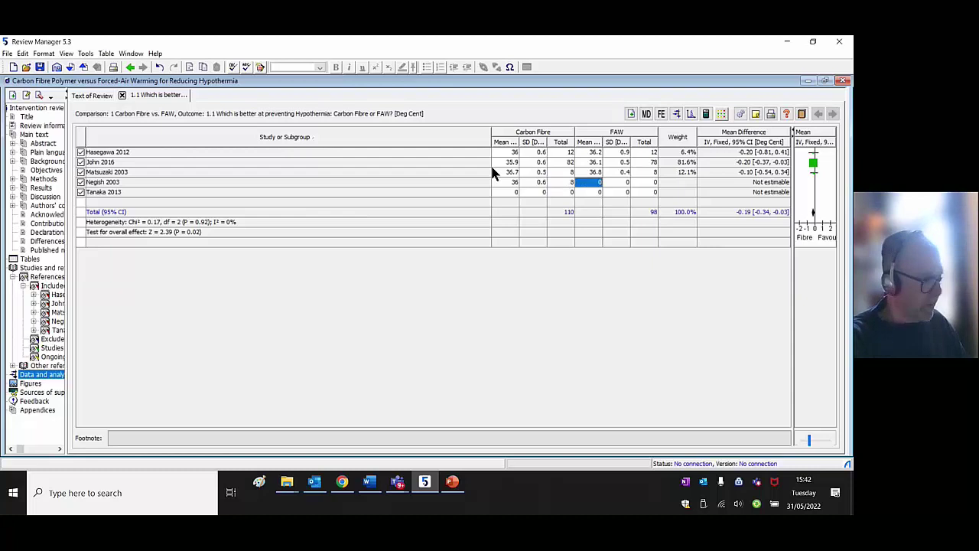
Enter the FAW data for Negish 2003: mean 36.2, SD 1.0 and total 8.
text(36)
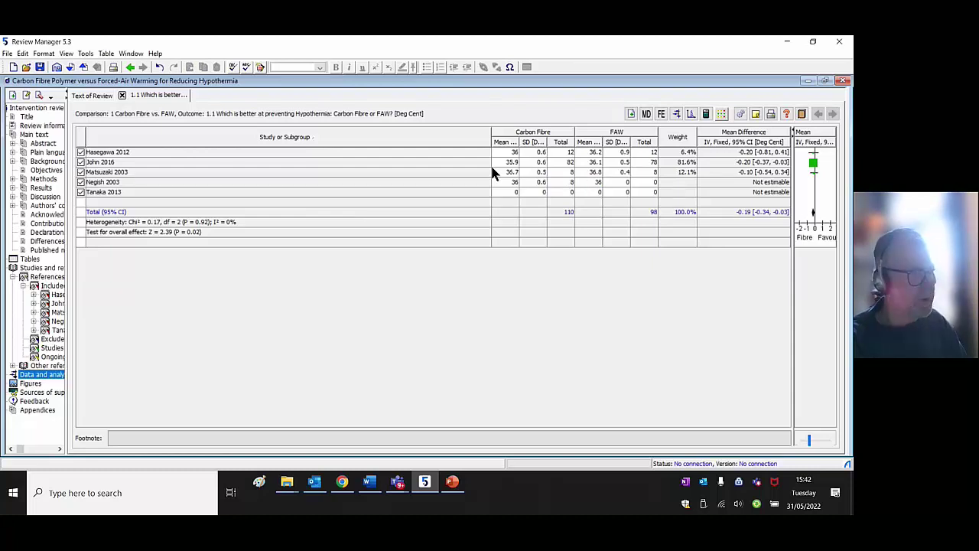
text(.2)
key(Tab)
text(1.0)
key(Tab)
text(8)
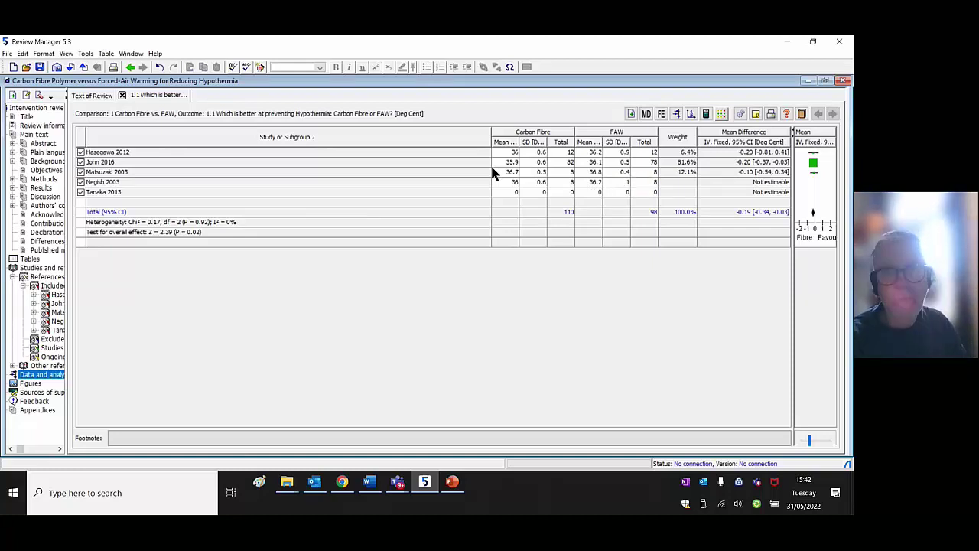
key(Tab)
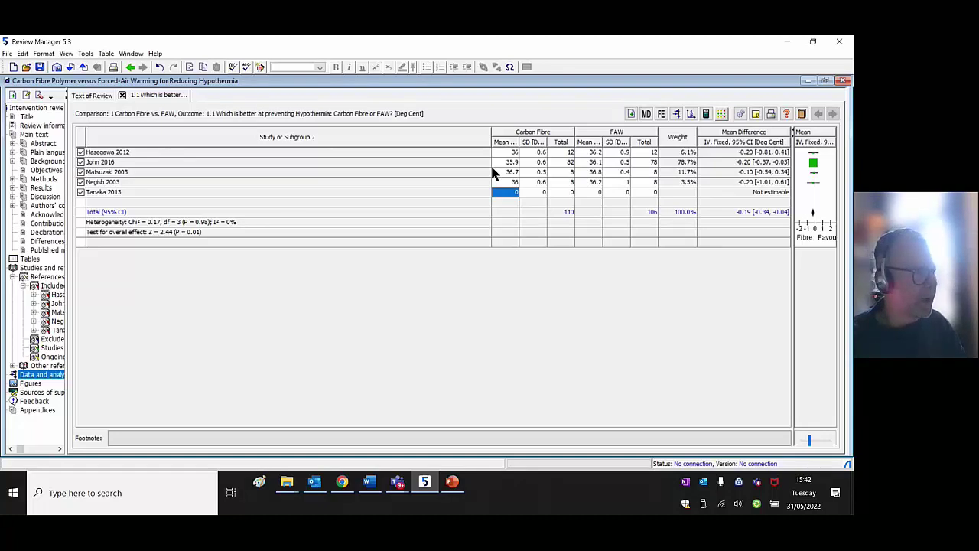
Enter the Carbon Fibre data for Tanaka 2013: mean 36.2, SD 0.4 and total 33.
text(36.2)
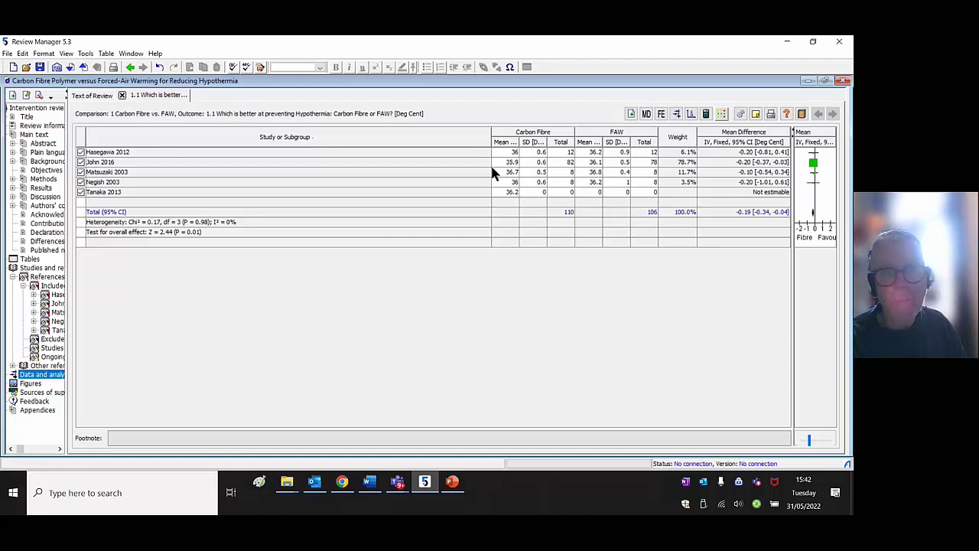
key(Tab)
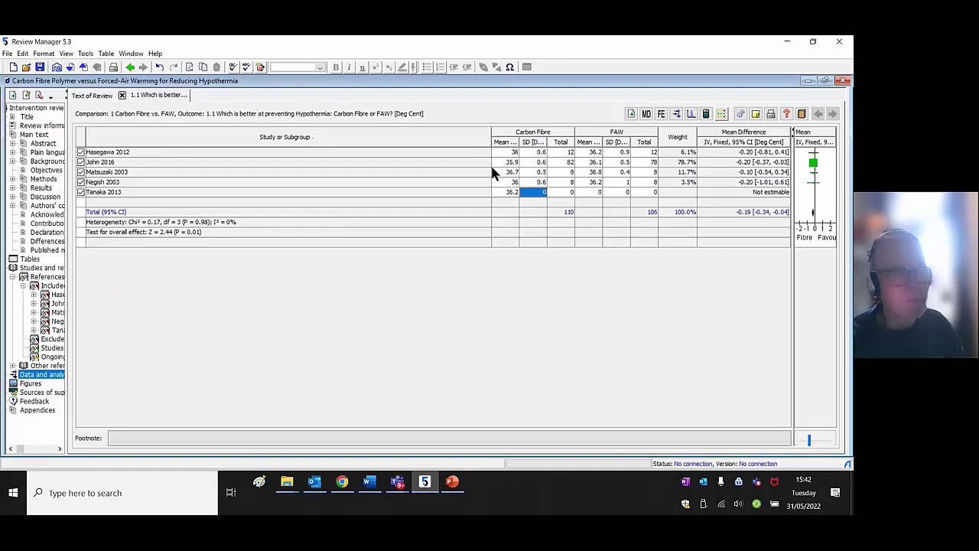
text(0.)
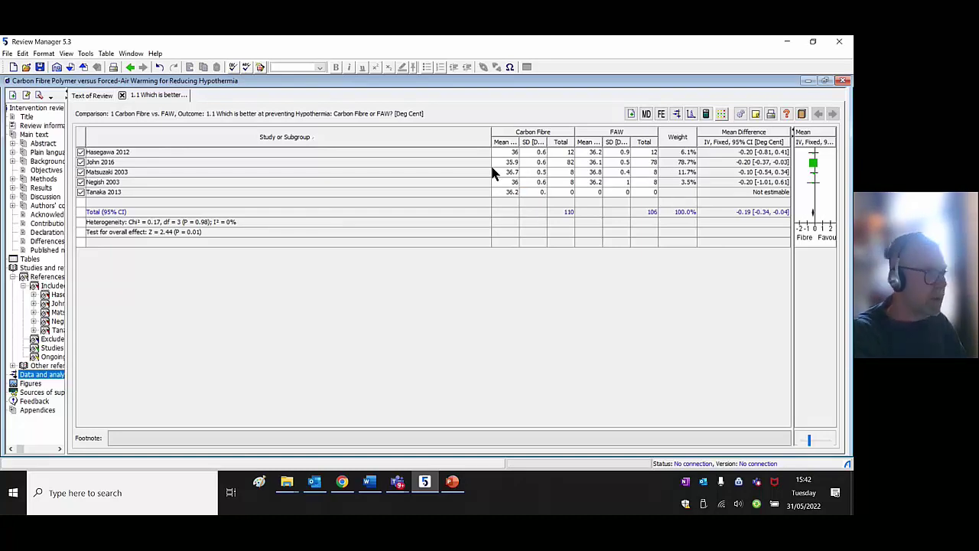
text(4)
key(Tab)
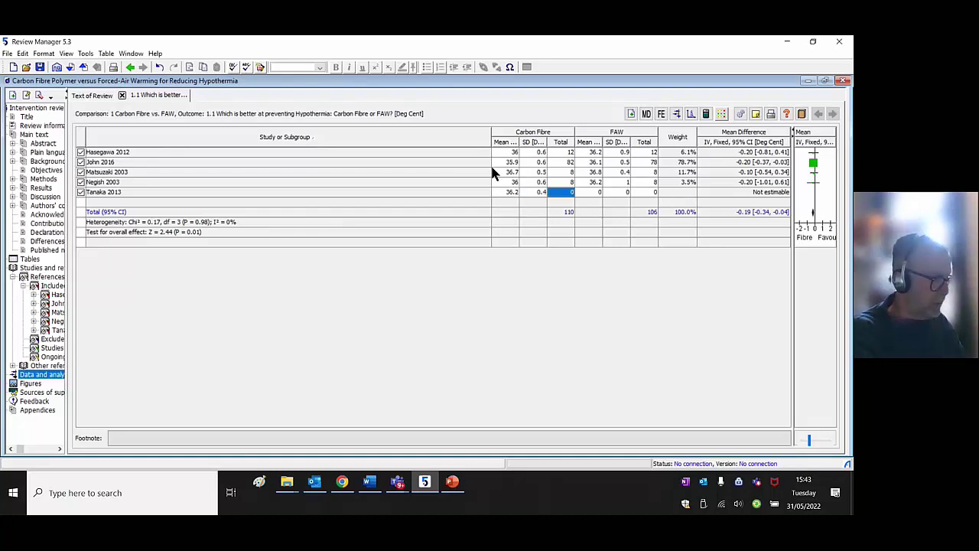
text(33)
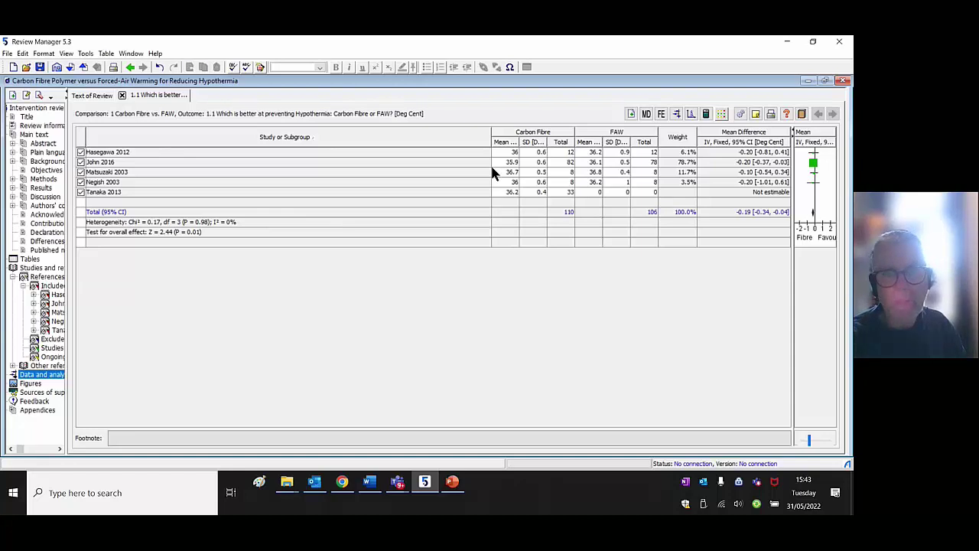
key(Tab)
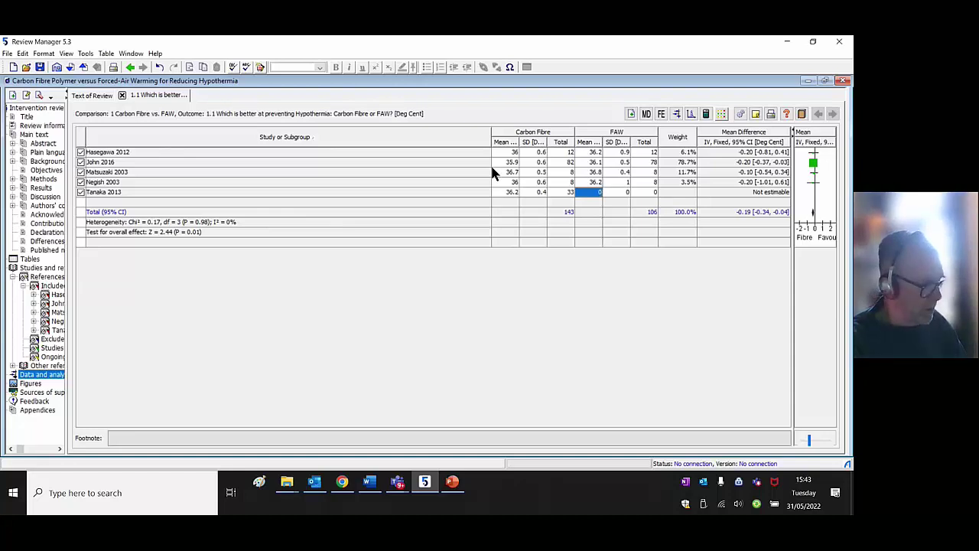
Enter the FAW data for Tanaka 2013: mean 36.3, SD 0.4 and total 33.
text(36.3)
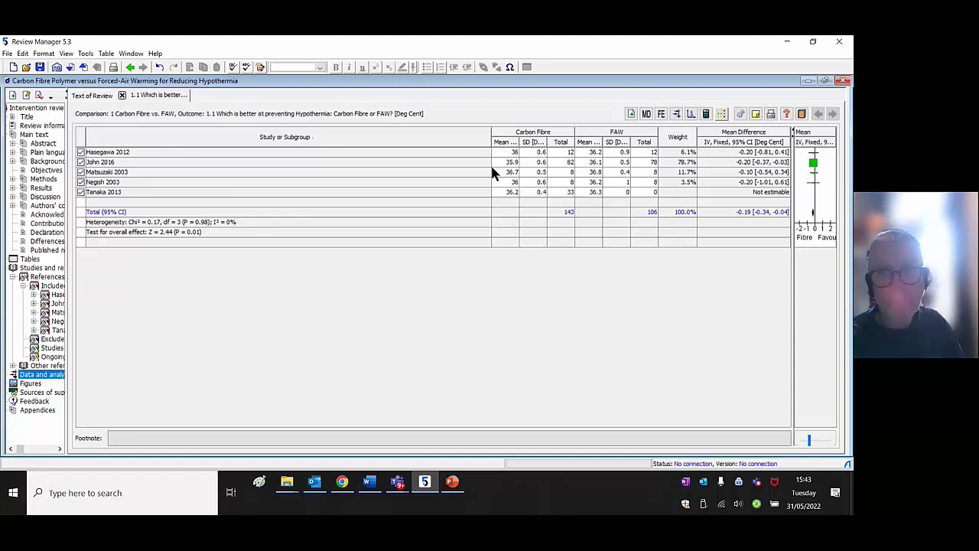
key(Tab)
text(0.4)
key(Tab)
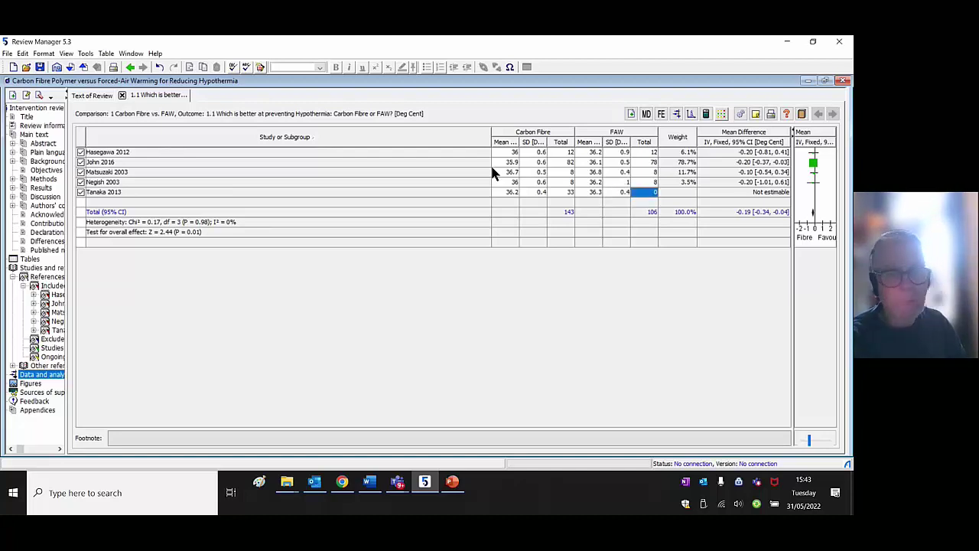
text(33)
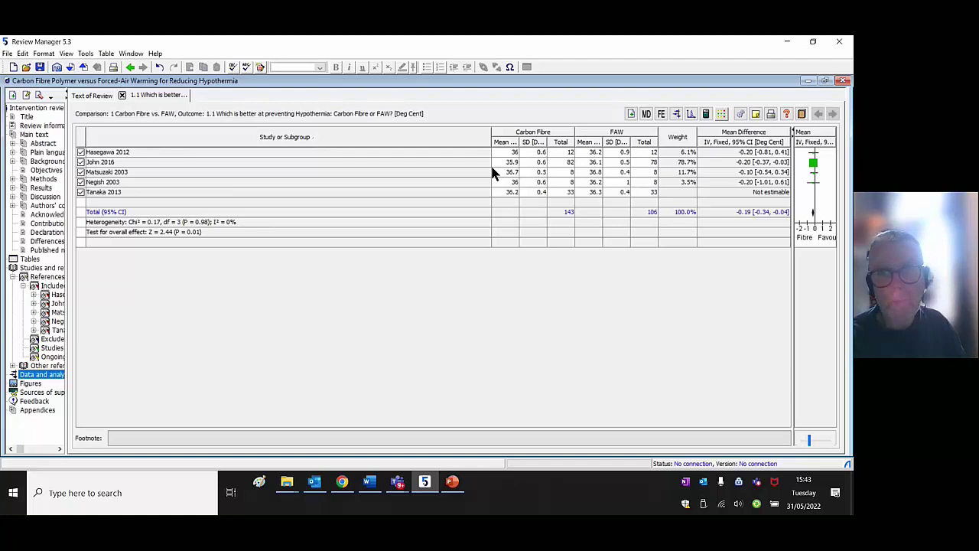
key(Return)
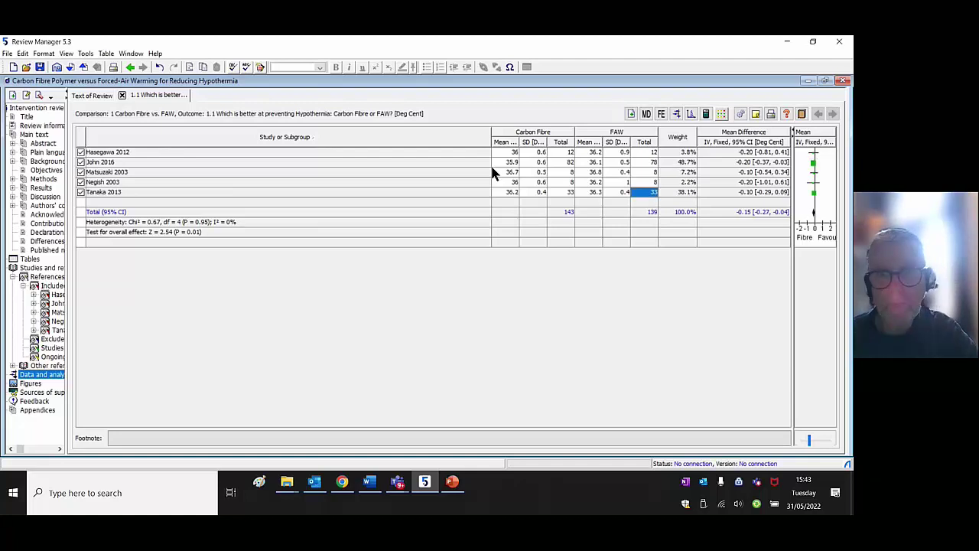
key(alt+Tab)
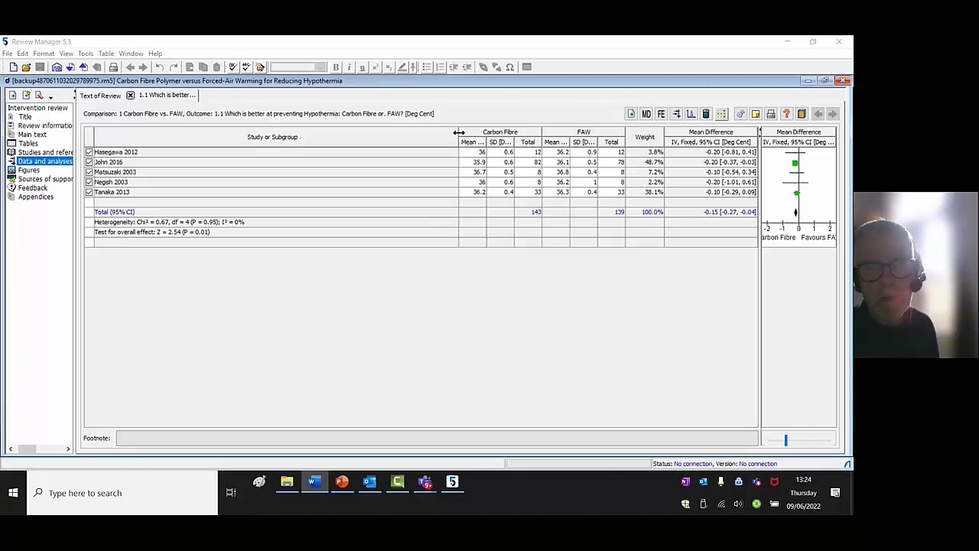
Narrow the study column to widen the forest plot, and adjust the plot's axis scale to about 1.66.
drag(456, 132, 253, 138)
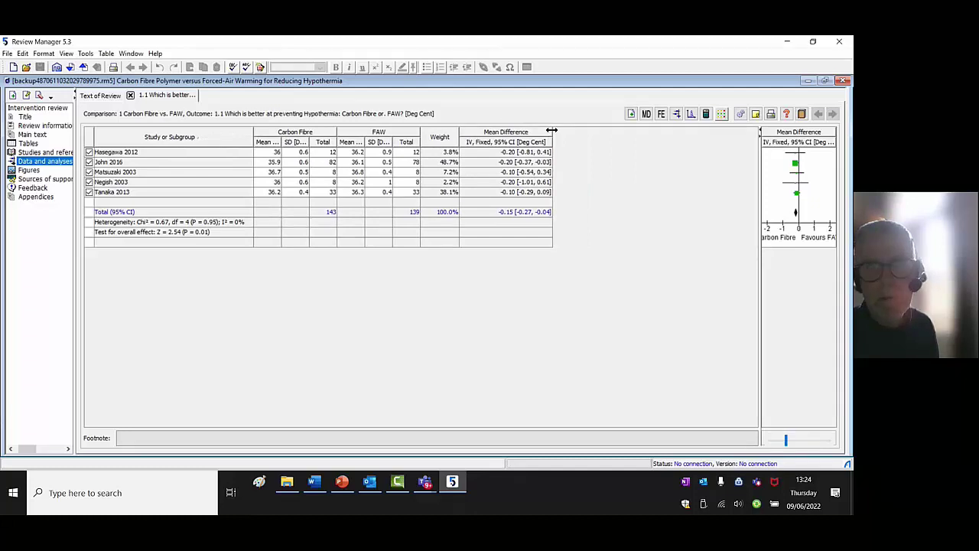
mouse_move(552, 132)
mouse_down()
mouse_move(574, 135)
mouse_move(552, 136)
mouse_up()
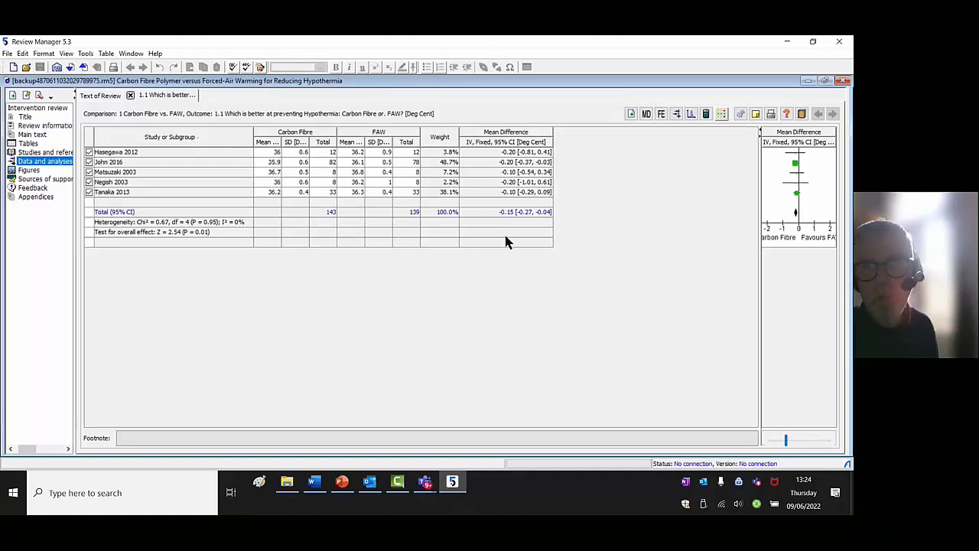
drag(705, 190, 553, 205)
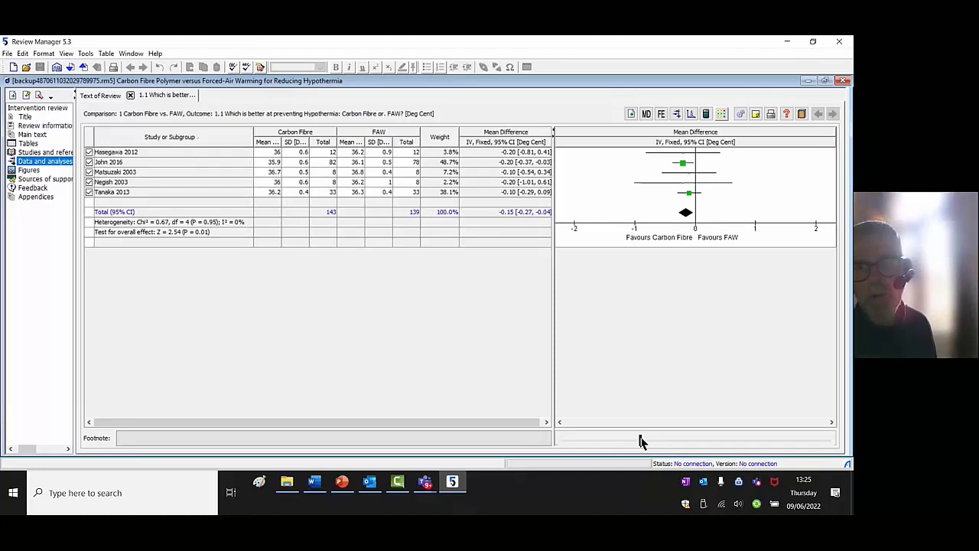
mouse_move(640, 437)
mouse_down()
mouse_move(760, 448)
mouse_move(643, 449)
mouse_up()
drag(636, 448, 632, 447)
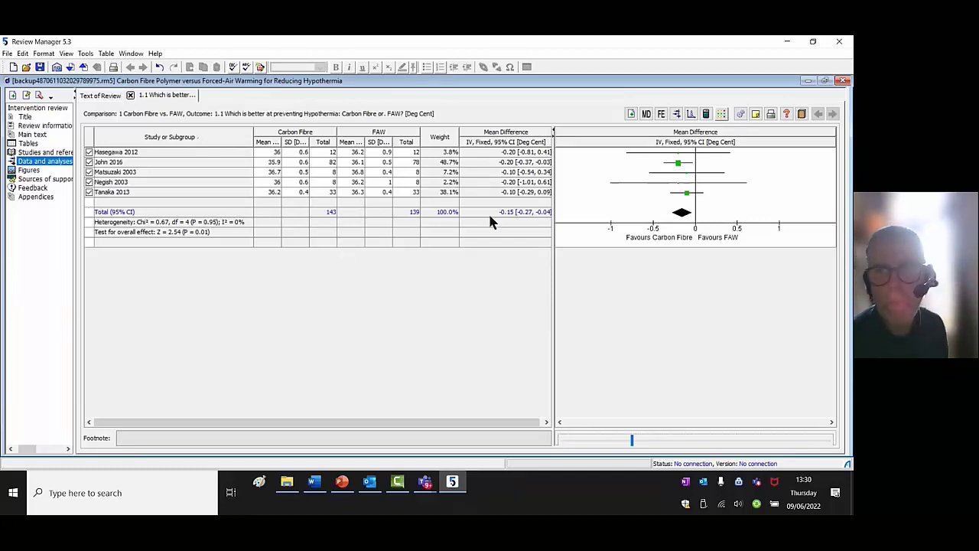
Open the outcome's properties and review its graph labels, effect units, scale and study sorting options.
click(740, 115)
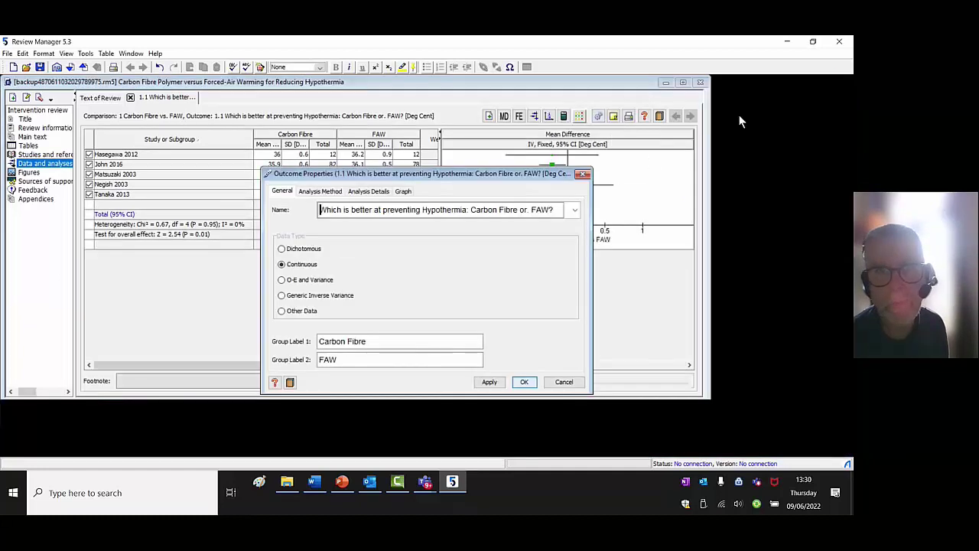
click(403, 191)
drag(450, 176, 283, 115)
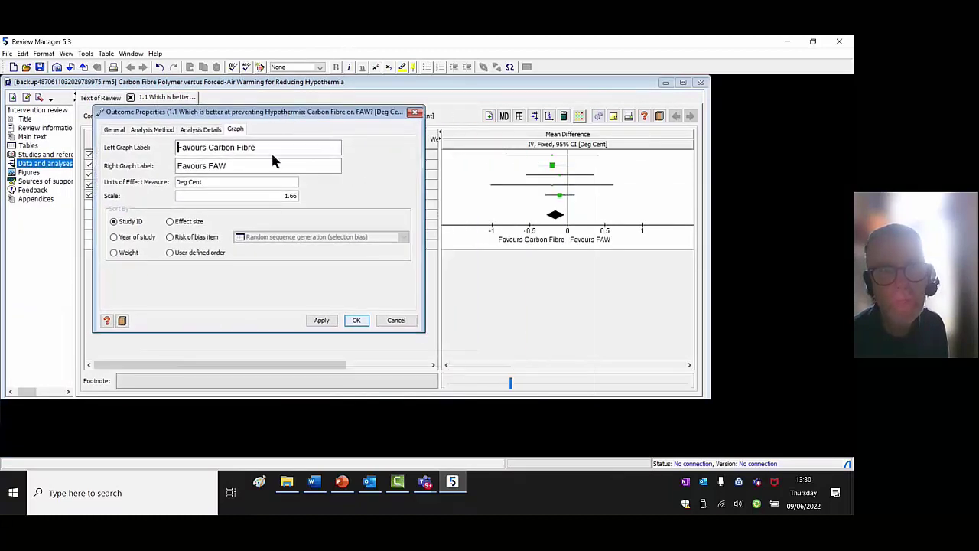
drag(308, 115, 518, 106)
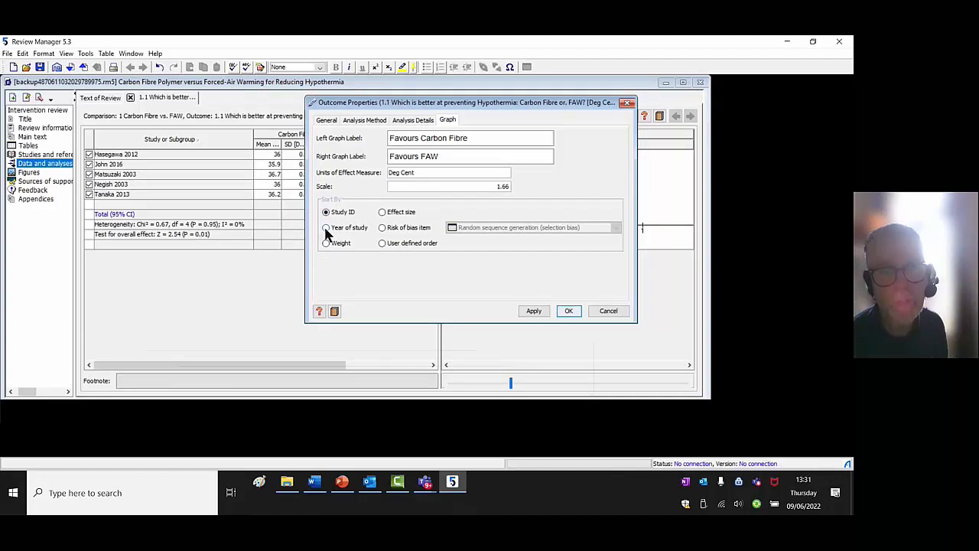
Set the outcome's totals to Subtotals only in the analysis details and apply the change.
click(410, 122)
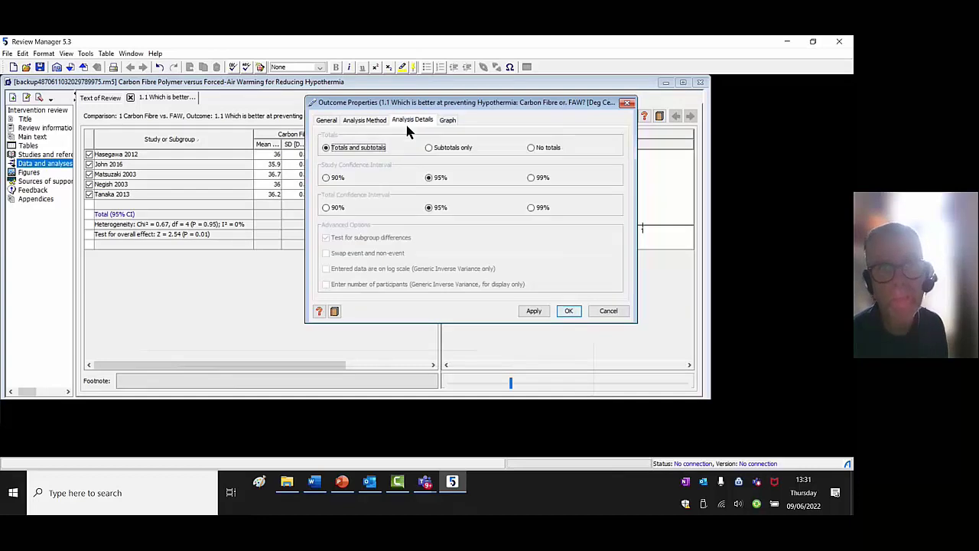
click(341, 150)
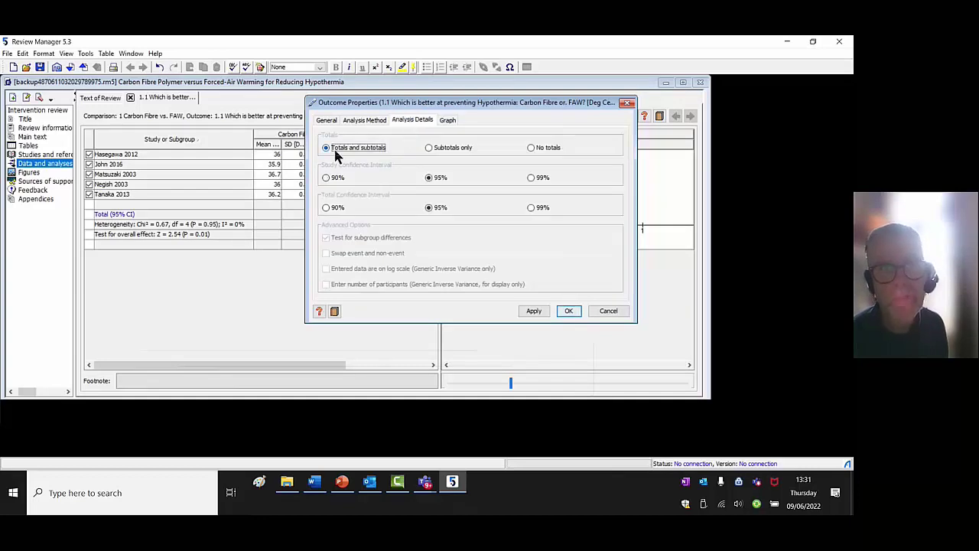
click(428, 149)
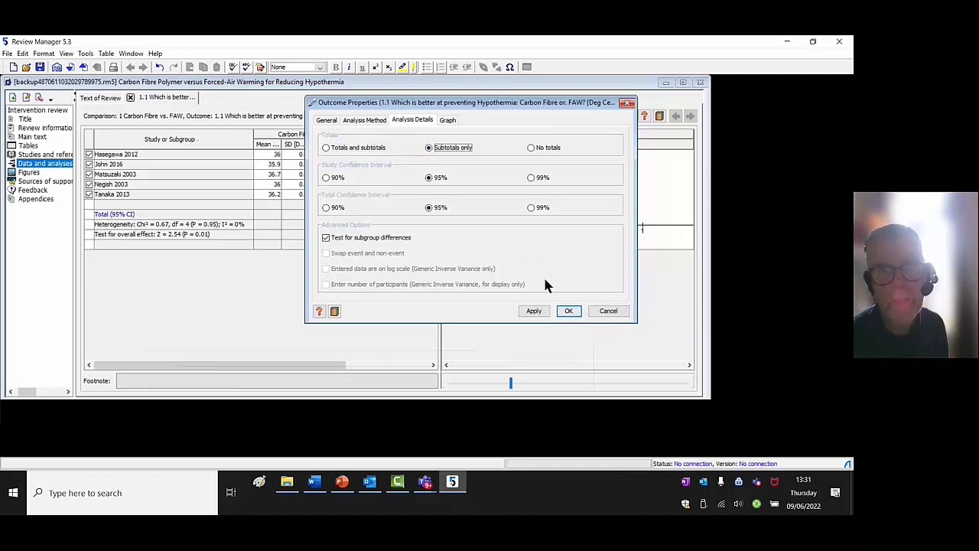
click(537, 314)
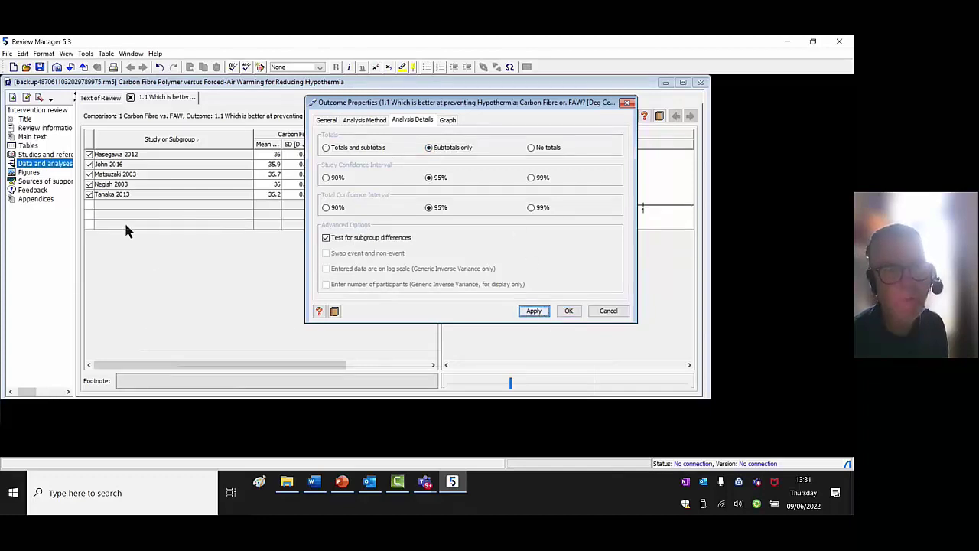
click(573, 314)
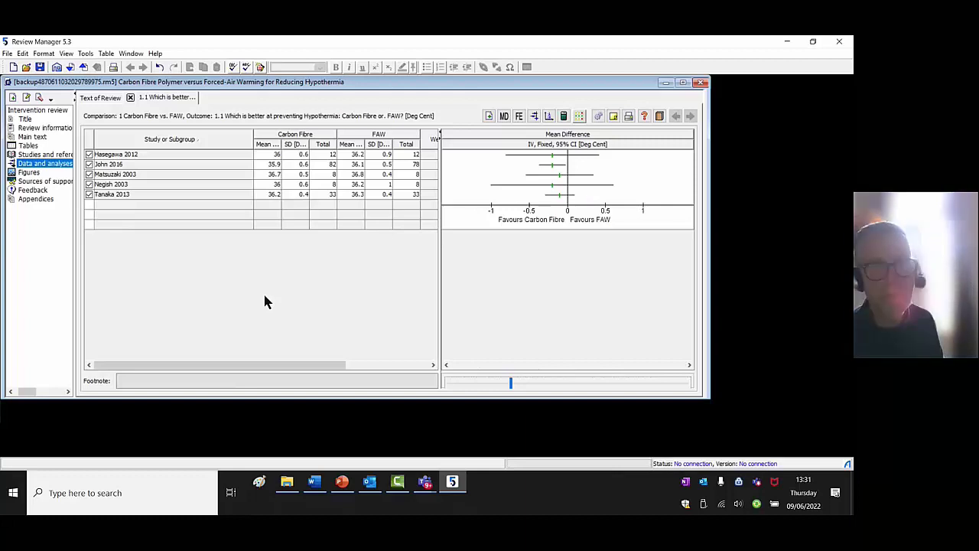
Maximize the review window, narrow the study column further and enlarge the forest plot beside the data table.
drag(439, 198, 604, 221)
click(683, 82)
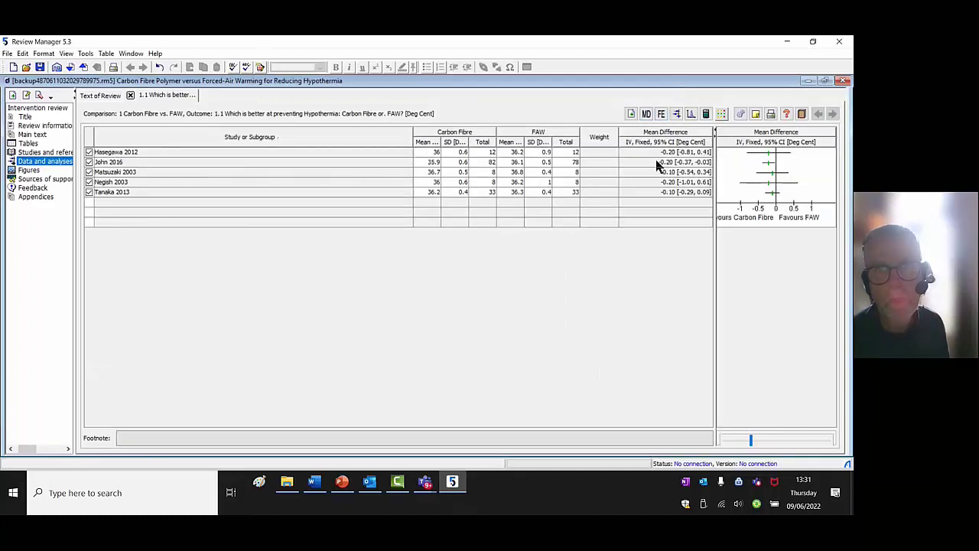
drag(414, 140, 171, 140)
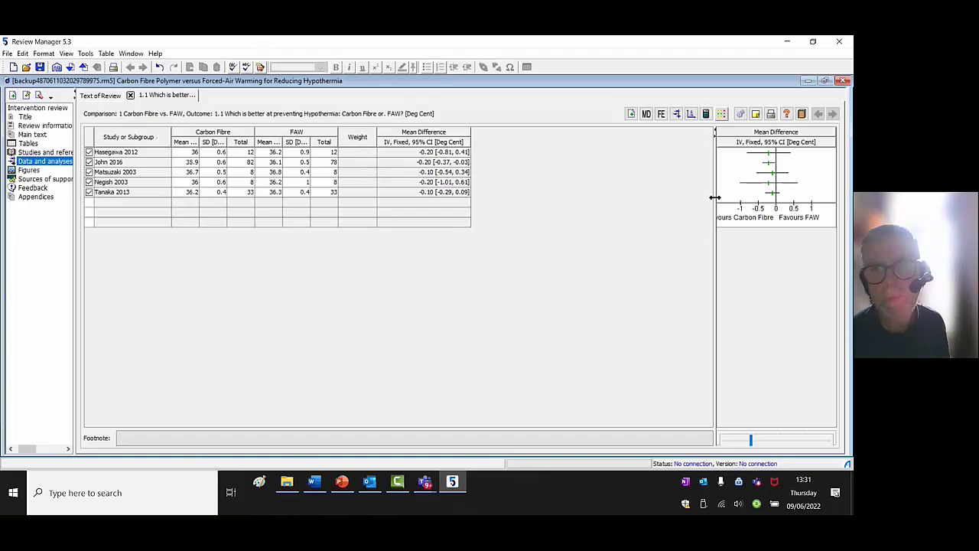
drag(714, 197, 474, 200)
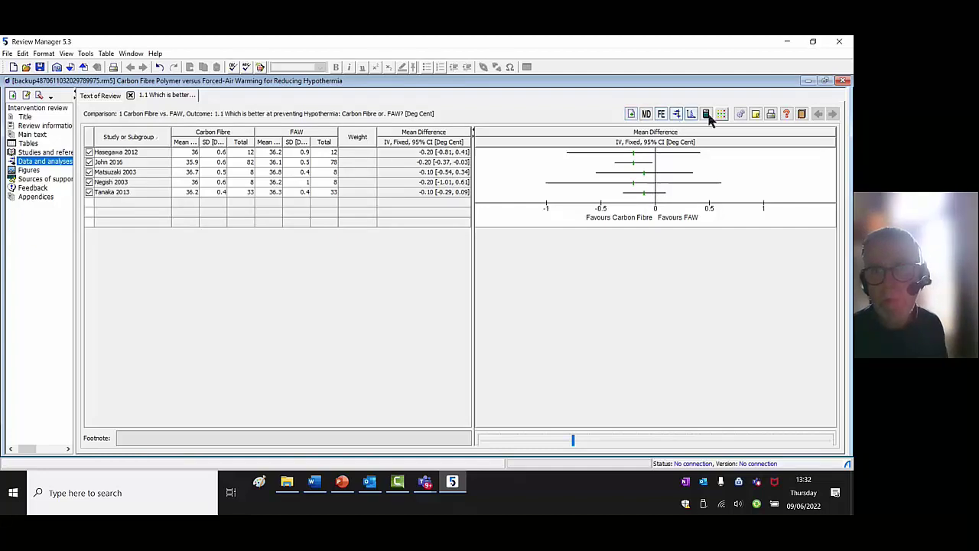
Switch the outcome's totals back to Totals and subtotals in the analysis details and apply it.
click(740, 114)
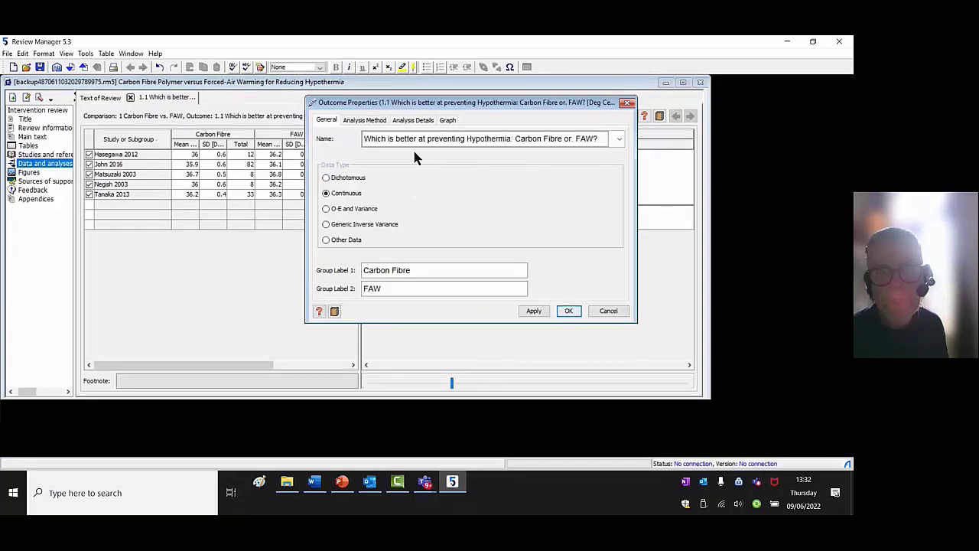
click(417, 122)
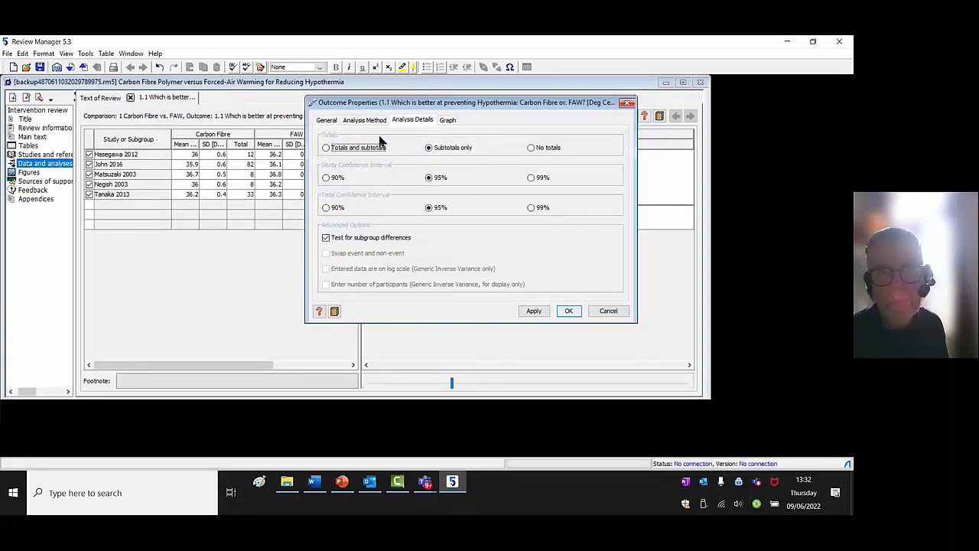
click(326, 148)
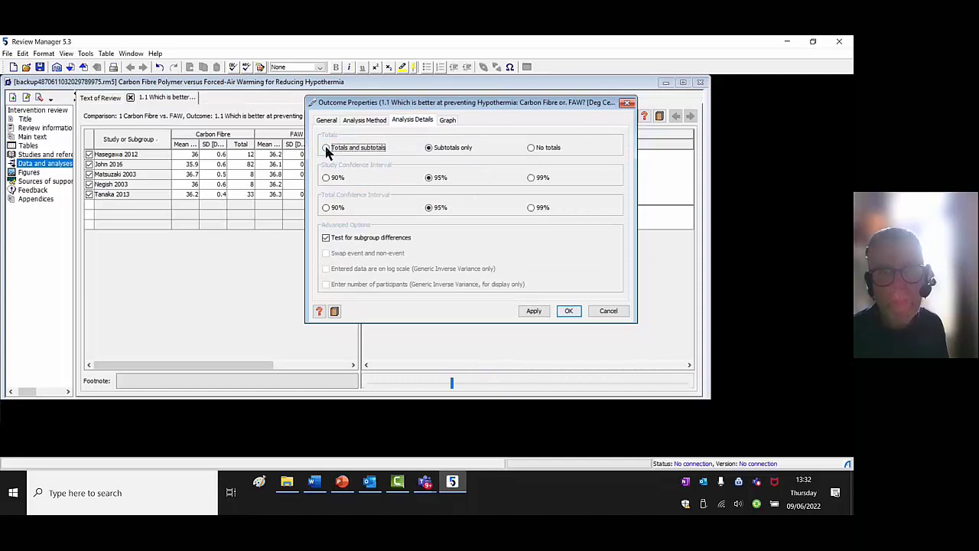
click(542, 315)
click(568, 311)
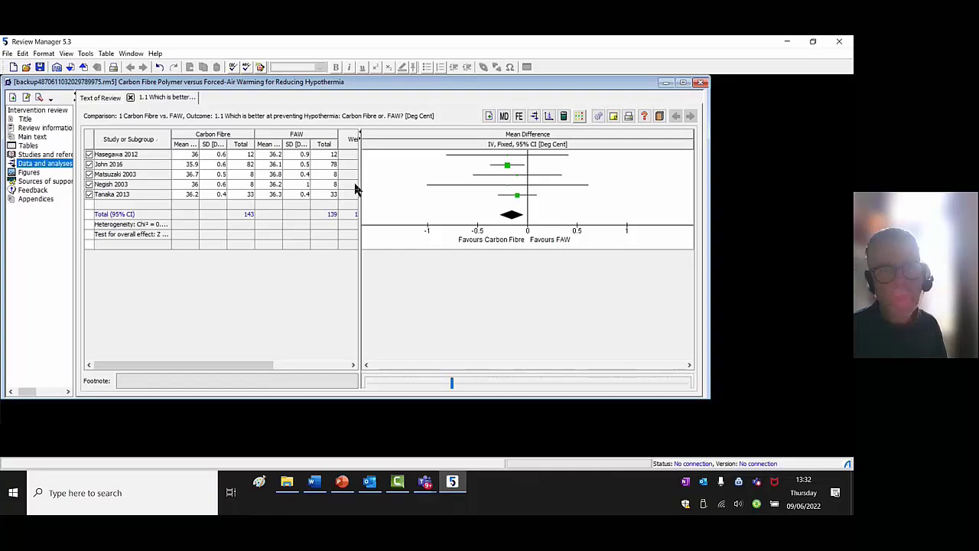
Widen the data table to show the weights and mean differences, and exclude Hasegawa 2012 from the meta-analysis.
drag(360, 182, 465, 182)
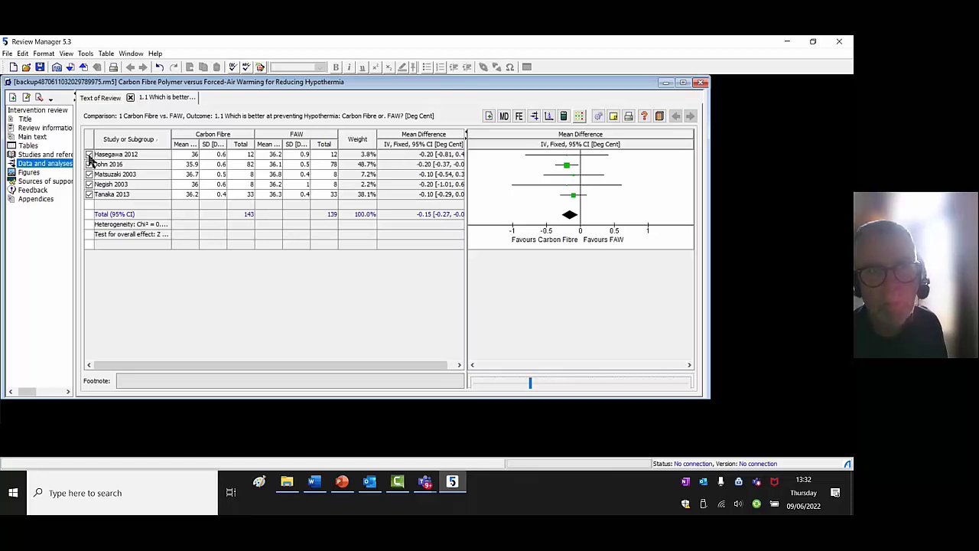
click(89, 154)
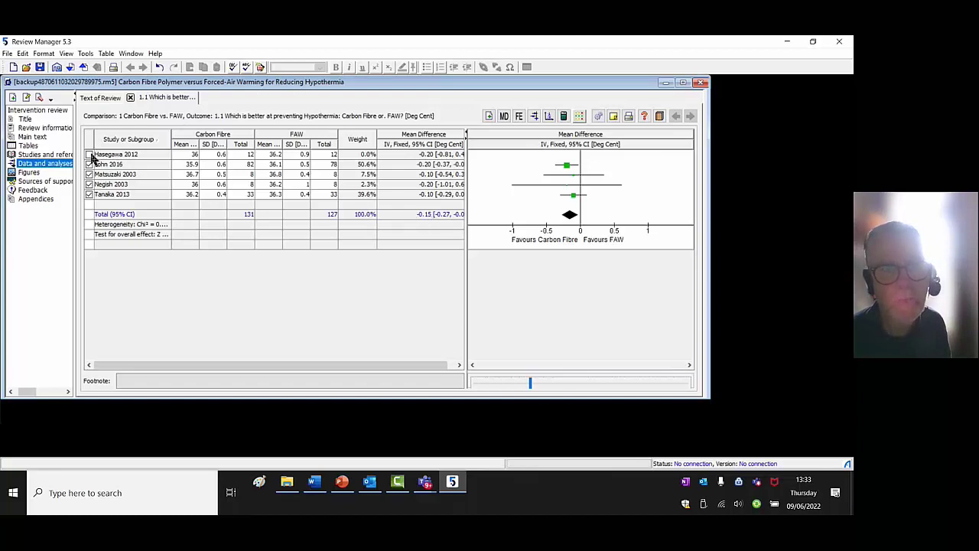
Toggle Hasegawa 2012 in and out of the meta-analysis to compare the pooled result, leaving the study included.
click(90, 154)
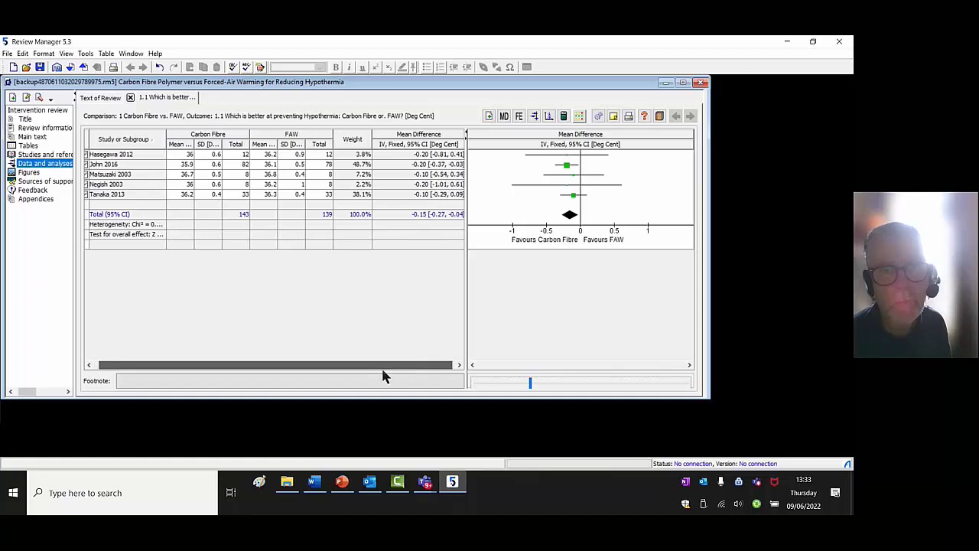
click(88, 155)
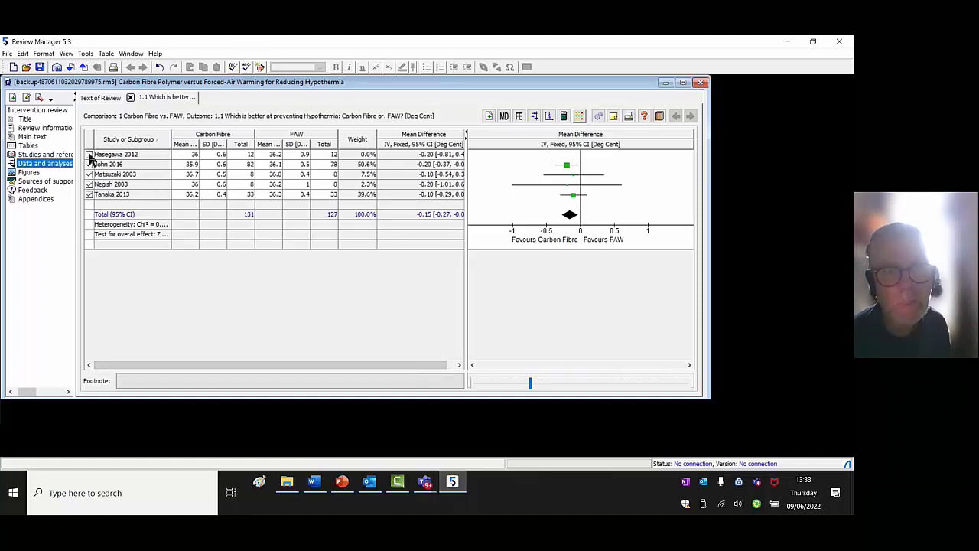
drag(359, 366, 393, 373)
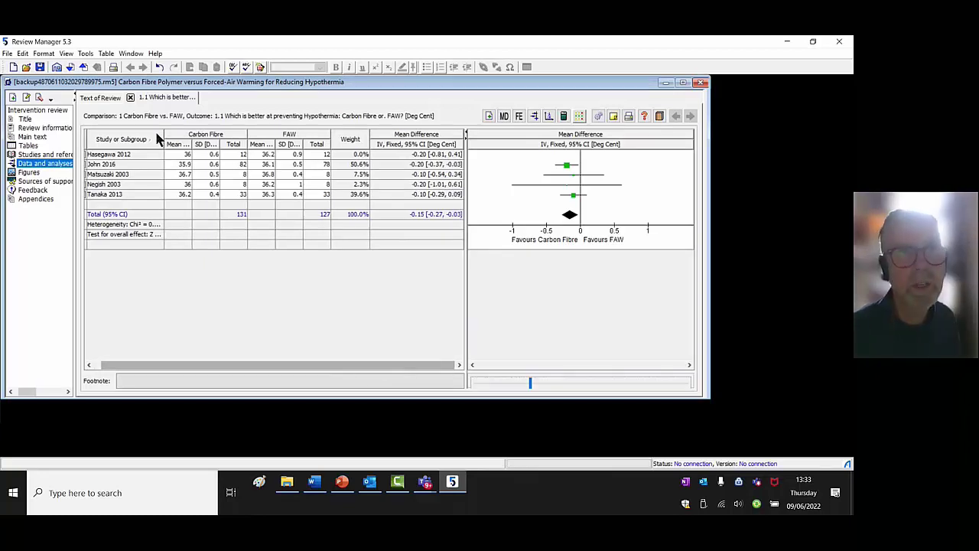
drag(102, 366, 90, 368)
click(89, 154)
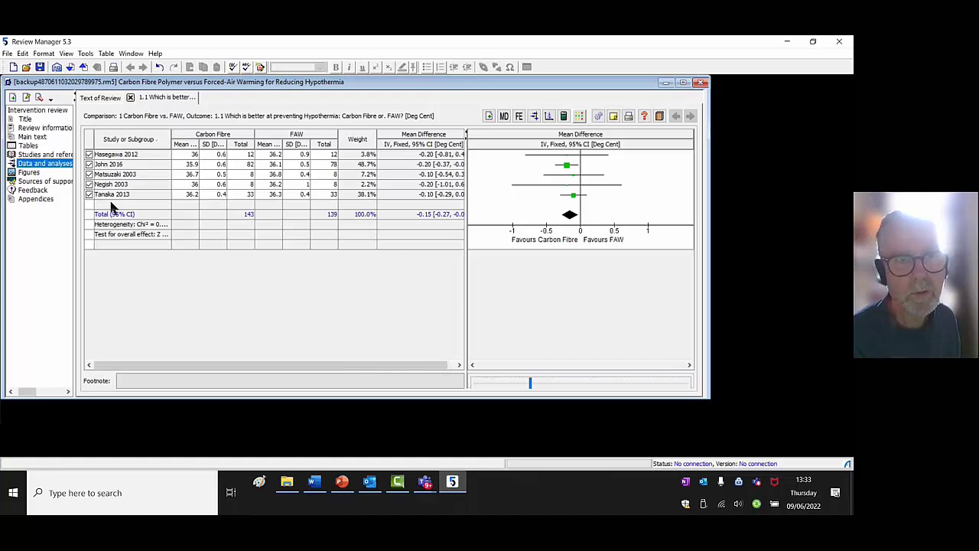
Exclude John 2016 from the meta-analysis, widen the data table to show the full mean differences, and include the study again.
click(89, 164)
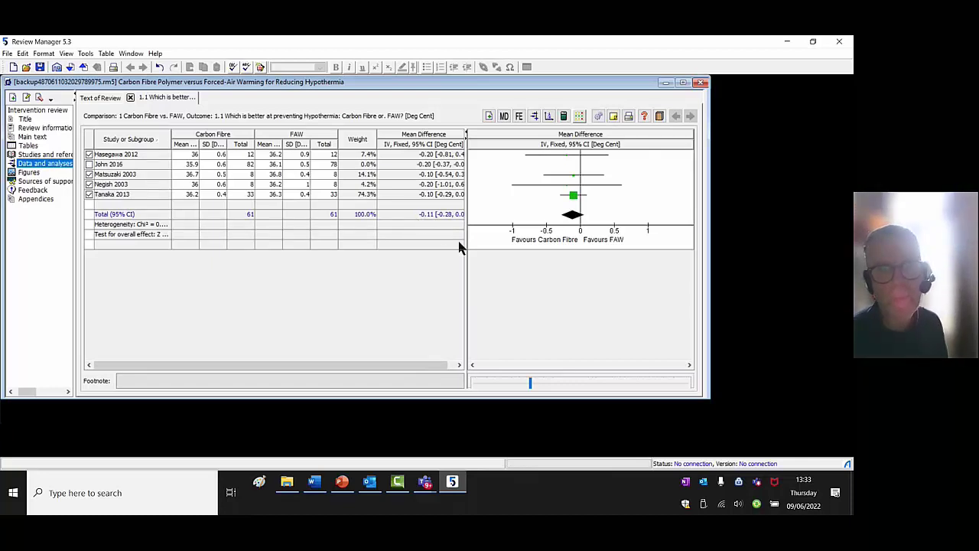
drag(464, 246, 501, 254)
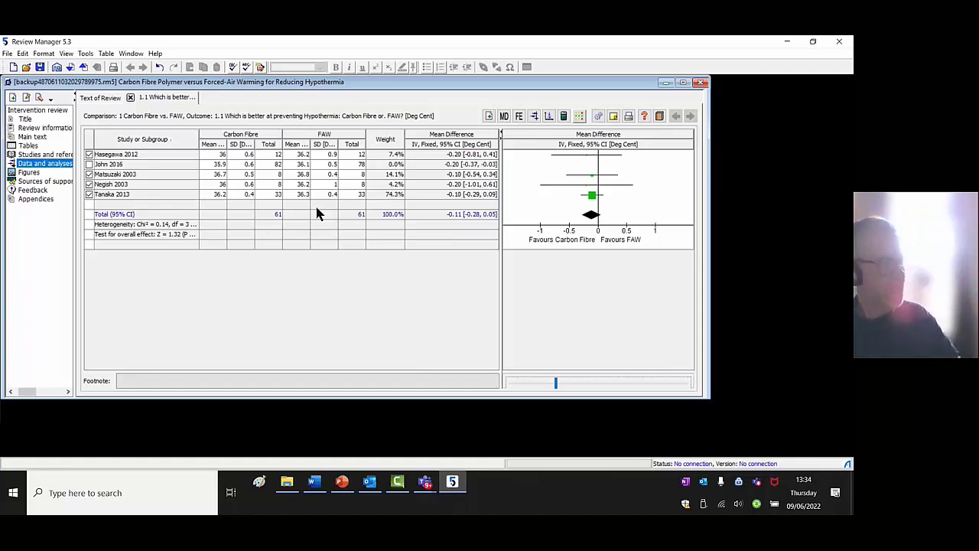
click(88, 164)
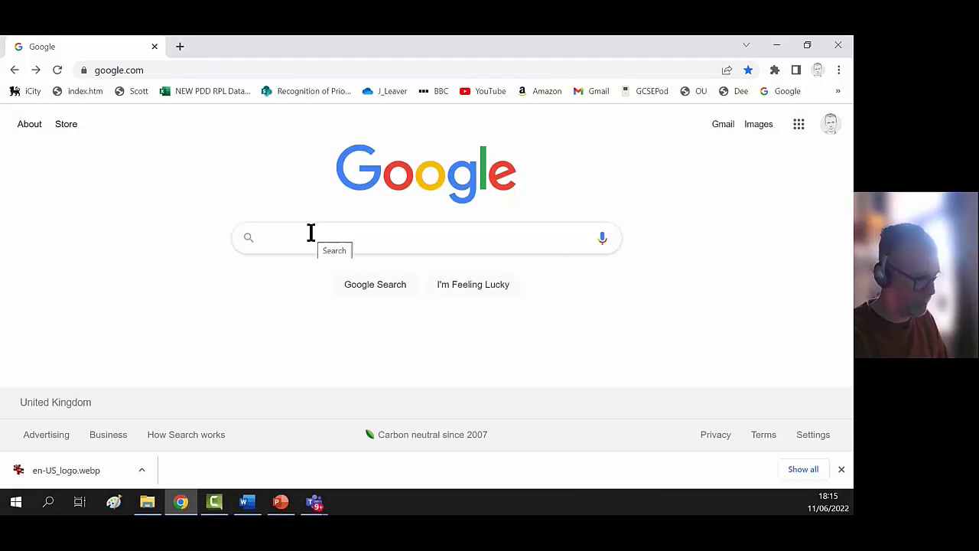
Search Google in Chrome for "cochrane library" and open the Cochrane Library website.
text(cochra)
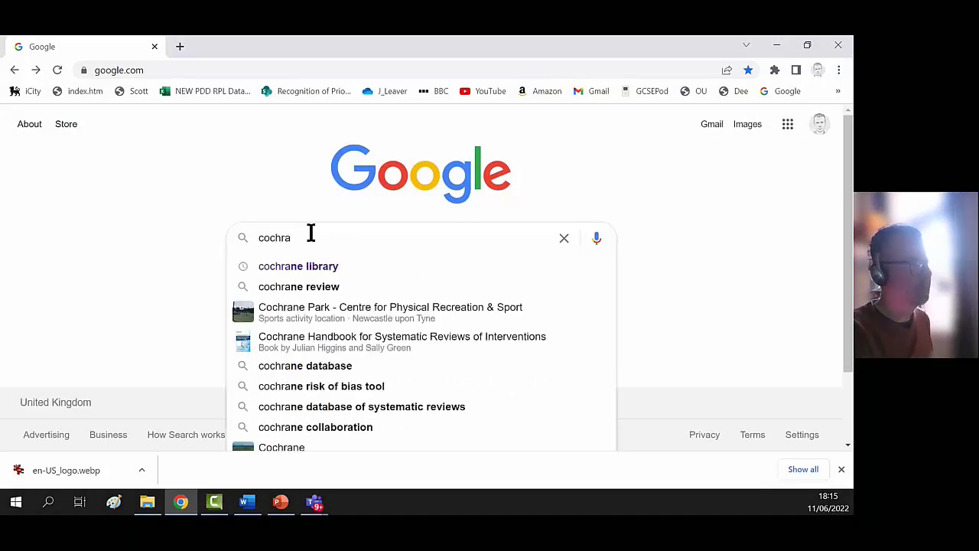
click(296, 265)
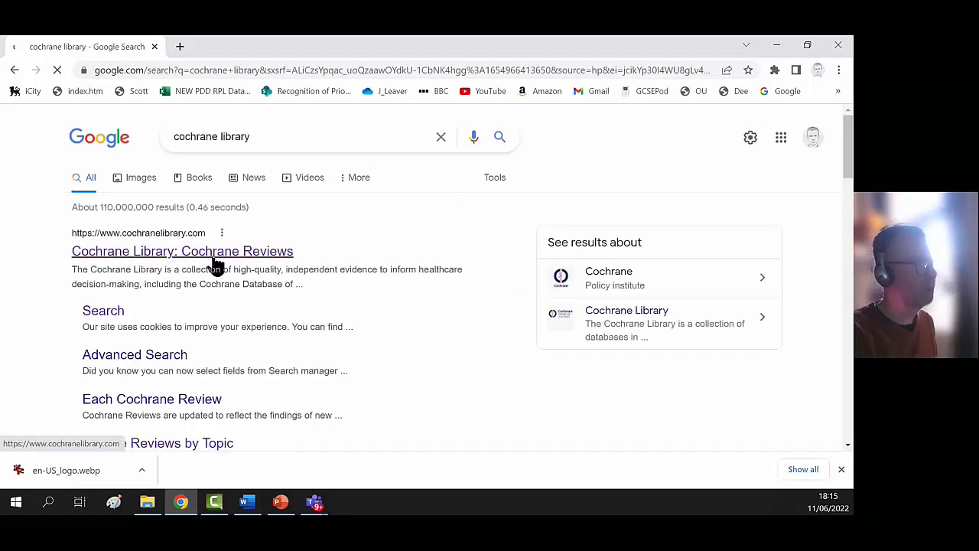
click(213, 260)
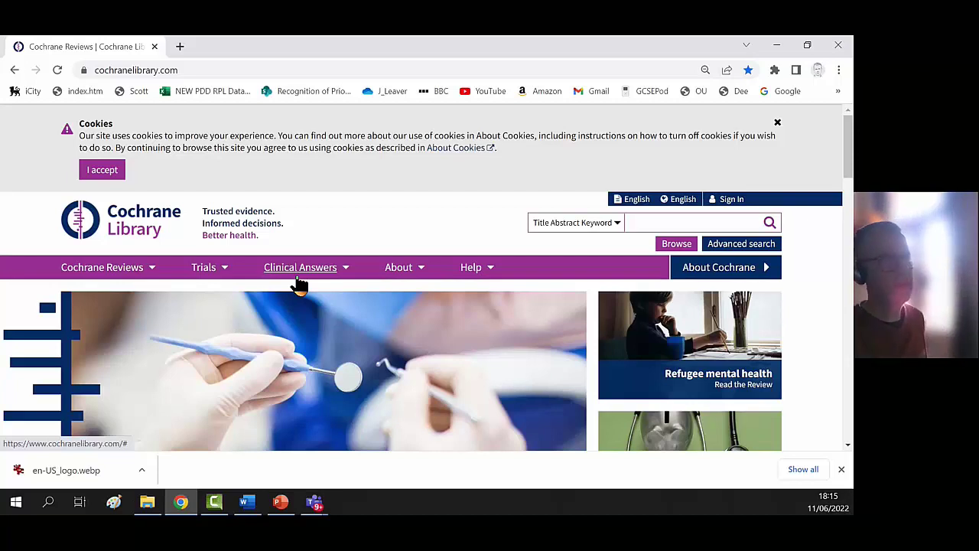
Search the Cochrane Library's titles, abstracts and keywords for "vitamin D" and open the review "Vitamin D for the management of asthma".
click(658, 223)
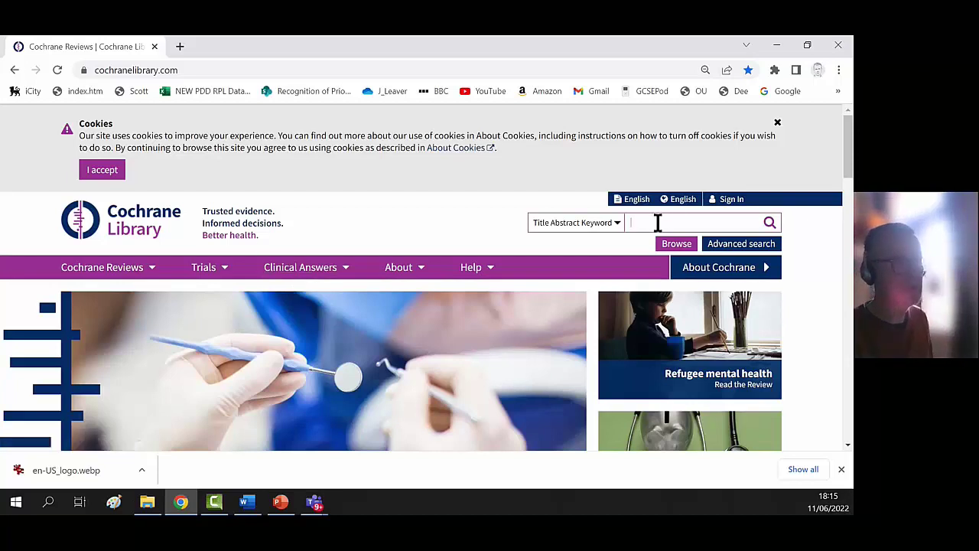
text(vitamin D)
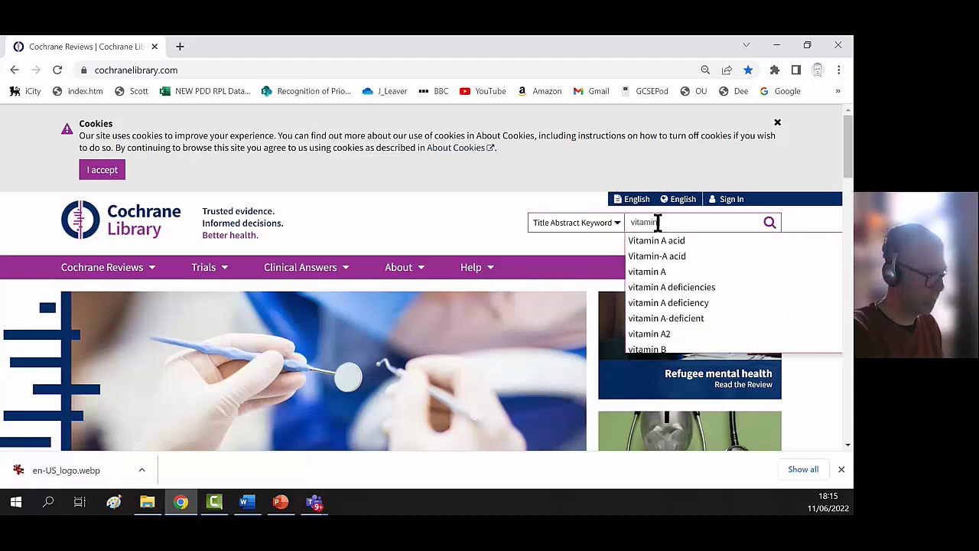
click(770, 222)
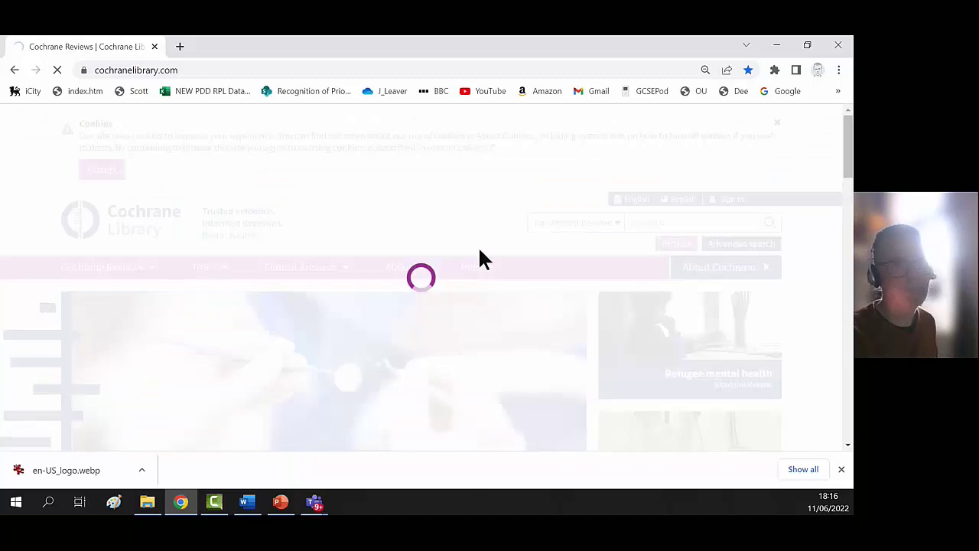
scroll(476, 256, down, 2)
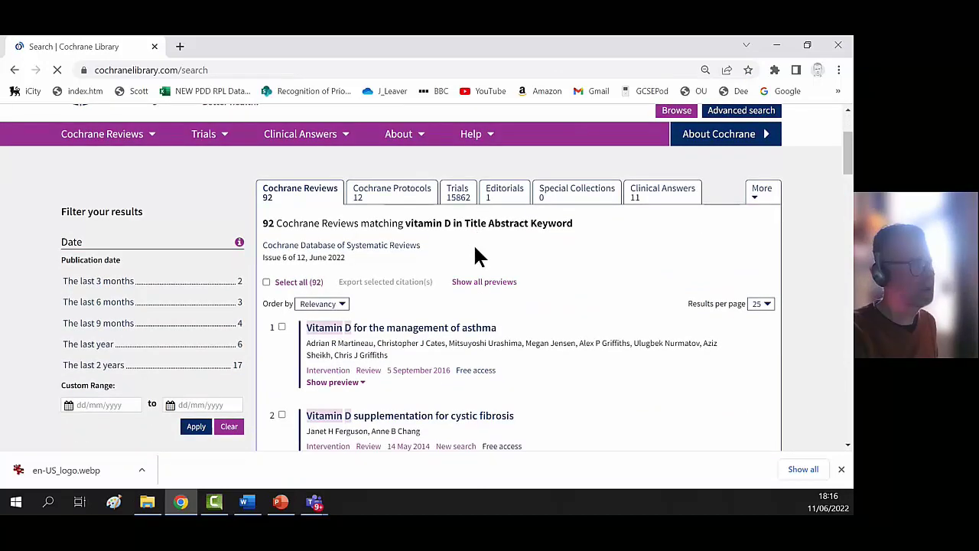
scroll(475, 247, down, 1)
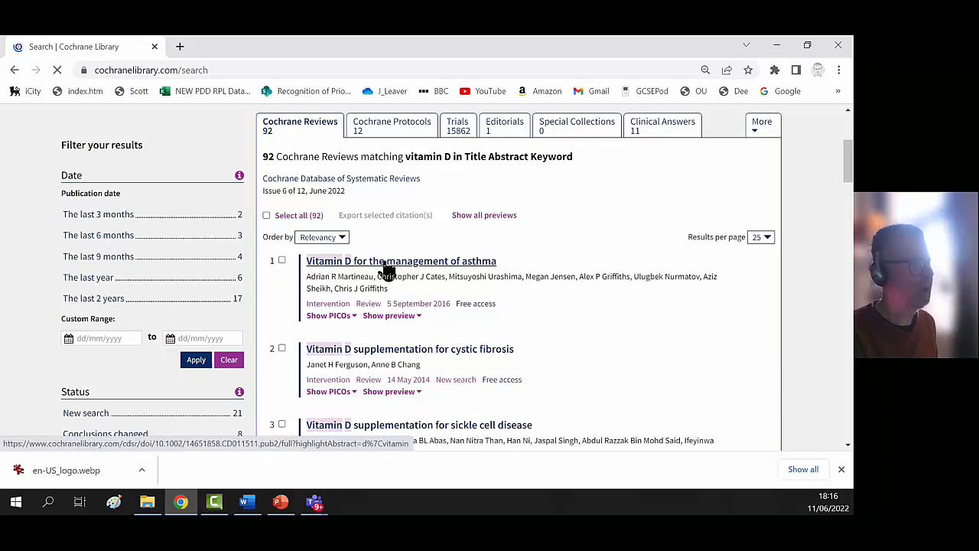
click(388, 264)
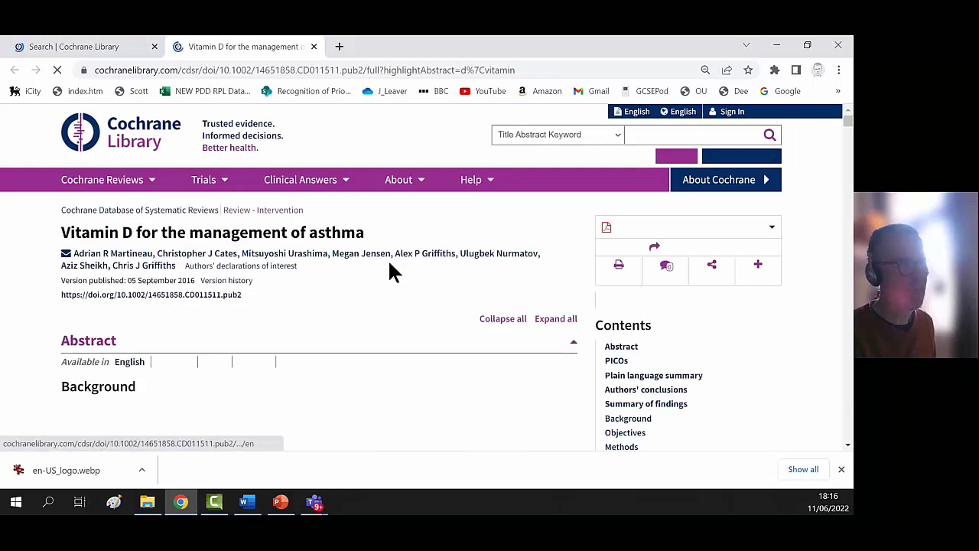
Look over the review's abstract and contents list, and open its figures and tables.
scroll(390, 266, down, 1)
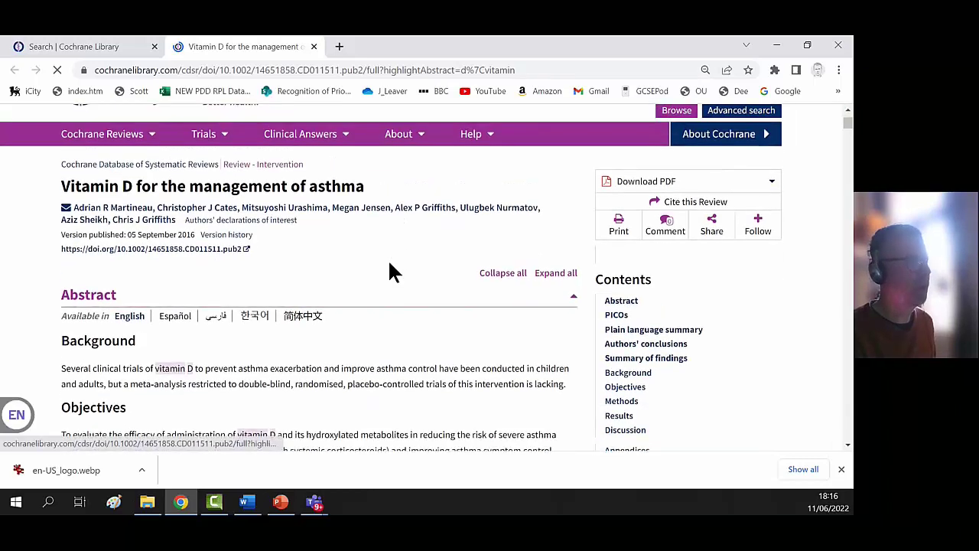
scroll(382, 268, down, 2)
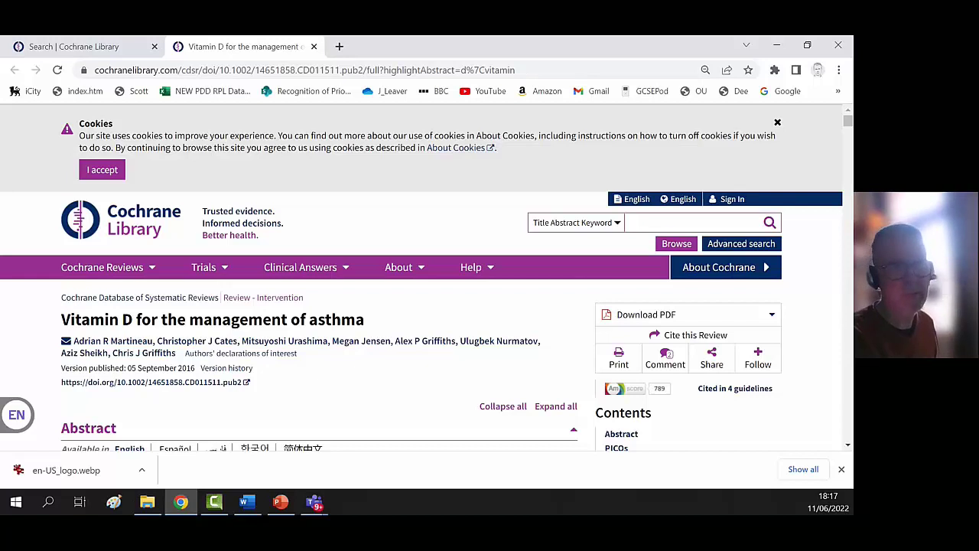
scroll(420, 337, down, 1)
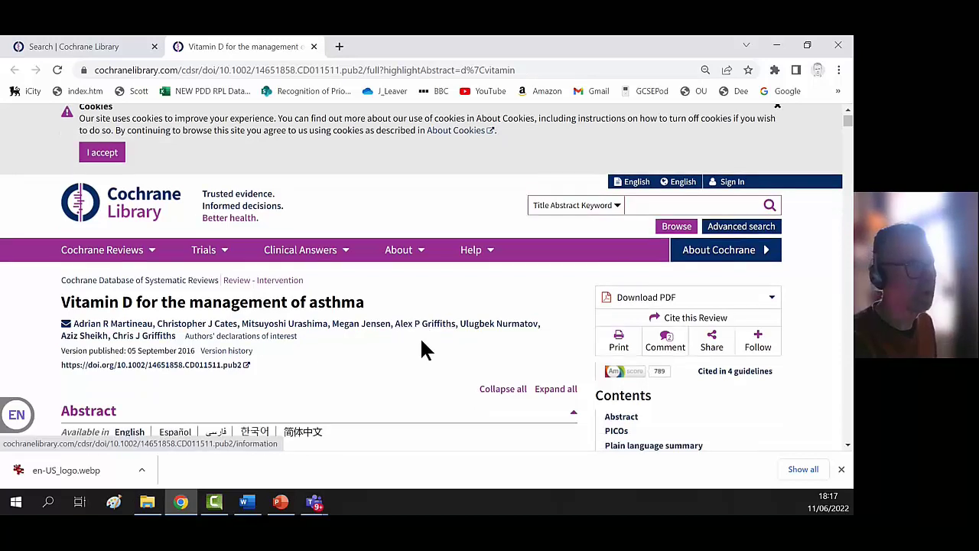
scroll(647, 297, down, 3)
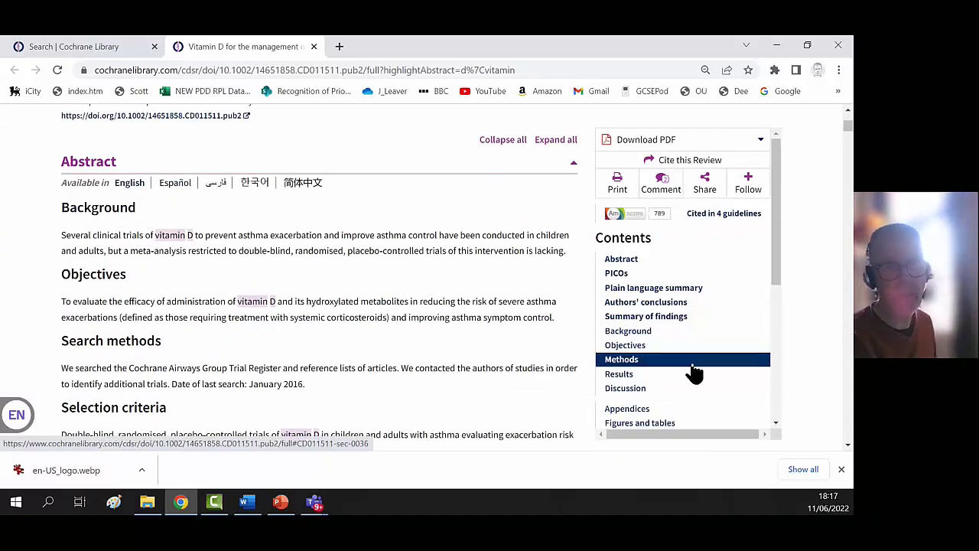
scroll(693, 373, down, 1)
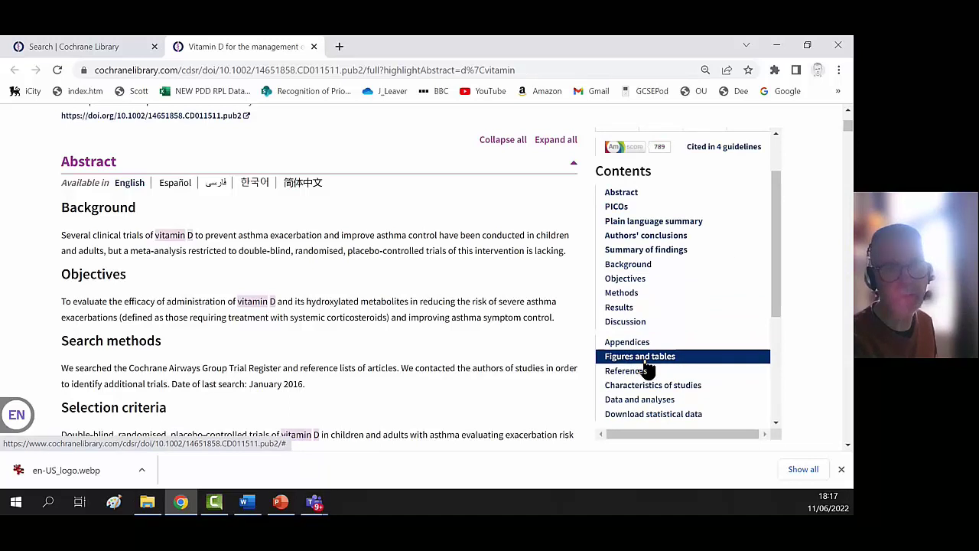
click(645, 363)
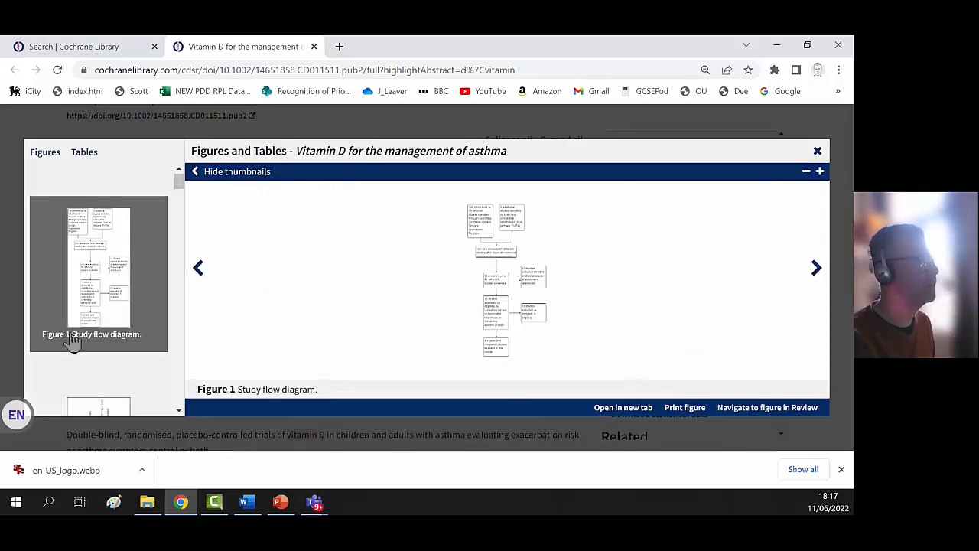
Browse the review's figures, examine the Analysis 1.10 forest plot of people with one or more exacerbation, and close the figure viewer.
scroll(128, 286, down, 2)
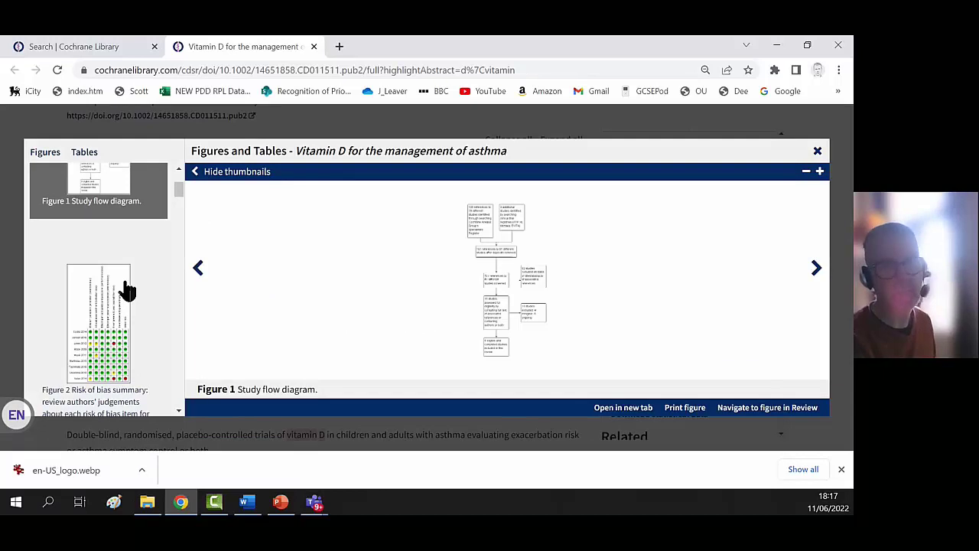
scroll(128, 289, down, 5)
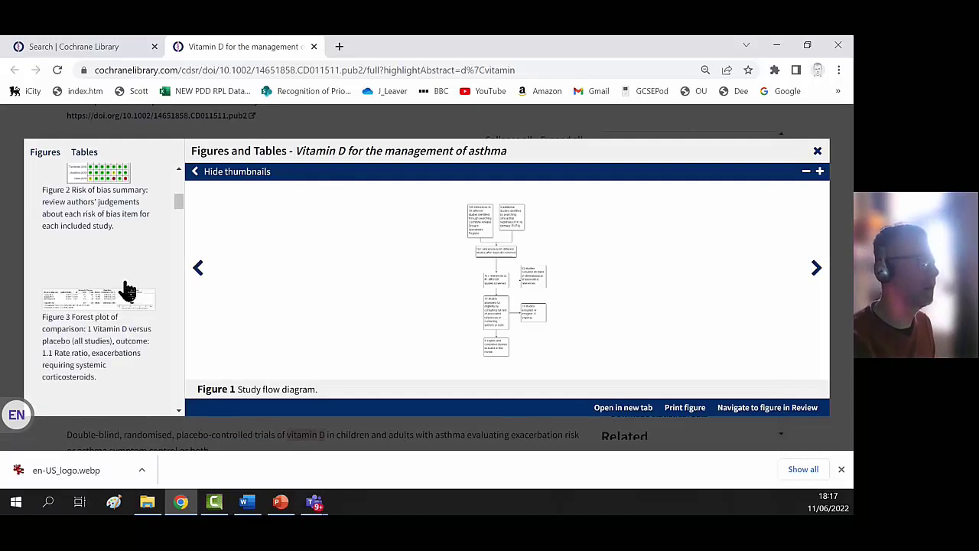
scroll(128, 289, down, 2)
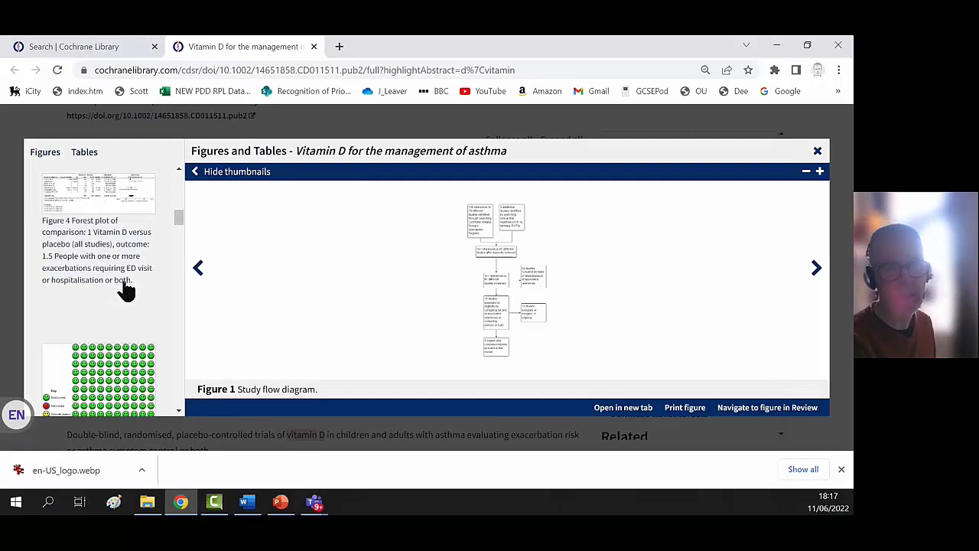
scroll(127, 290, down, 6)
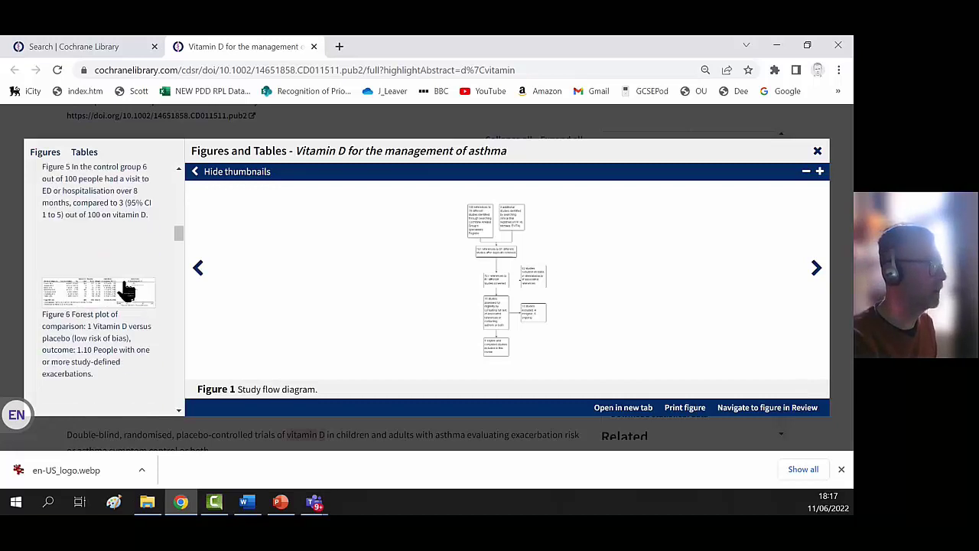
scroll(127, 289, down, 10)
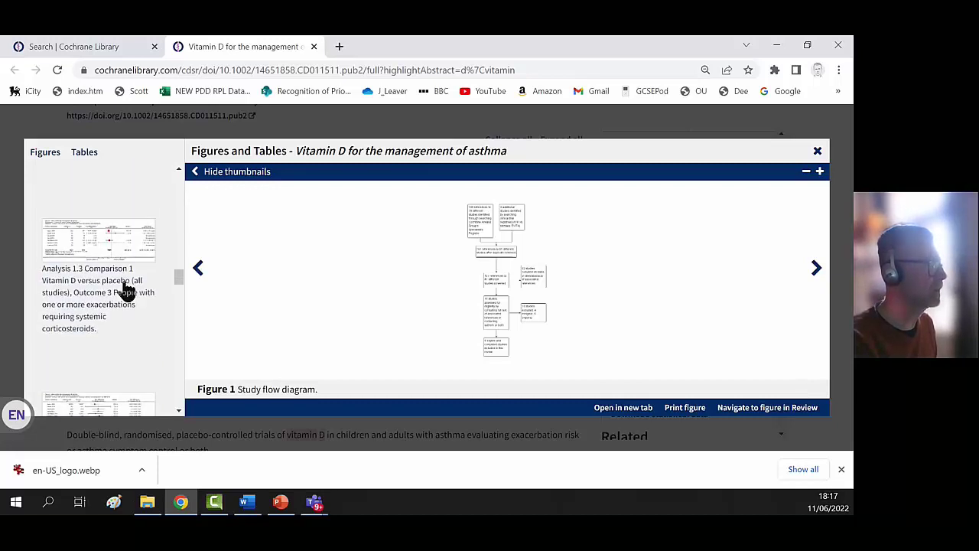
scroll(122, 295, down, 10)
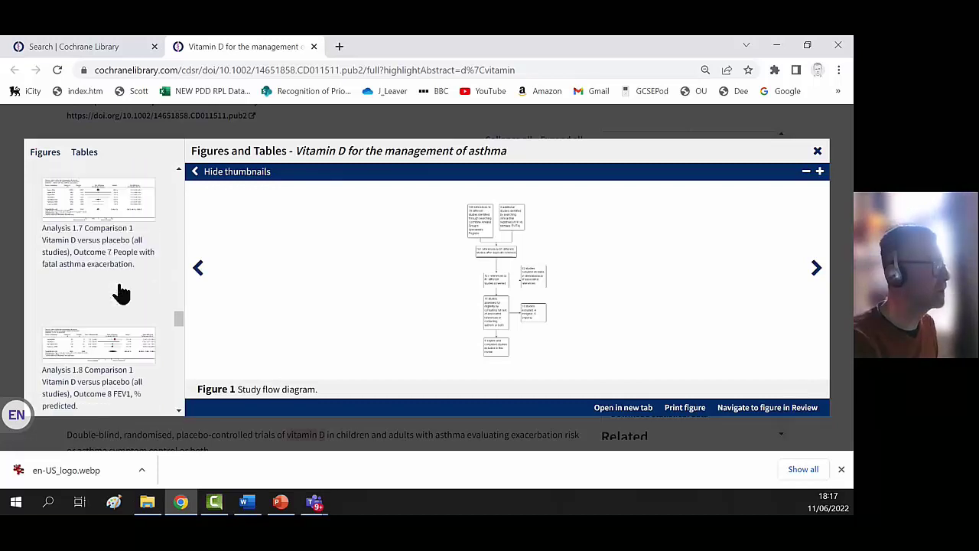
scroll(123, 292, down, 1)
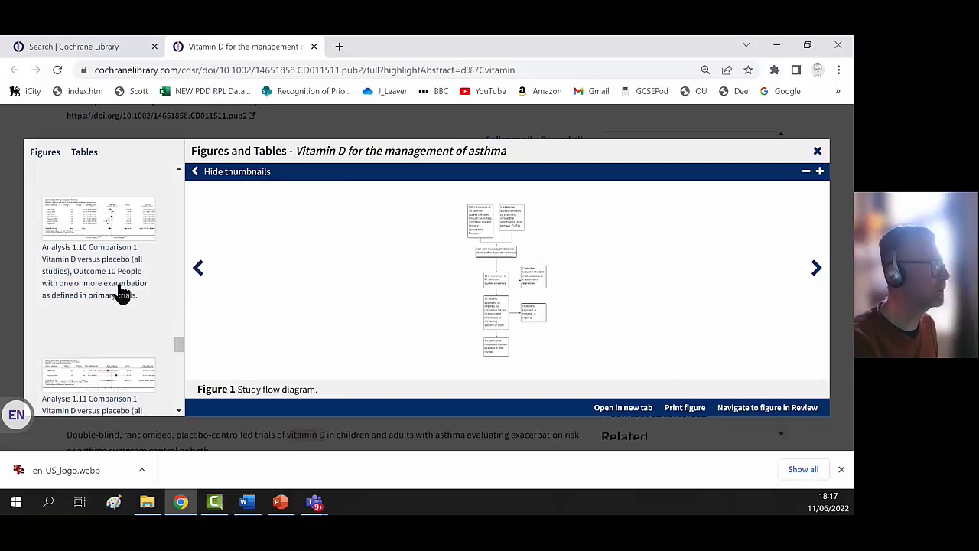
click(119, 222)
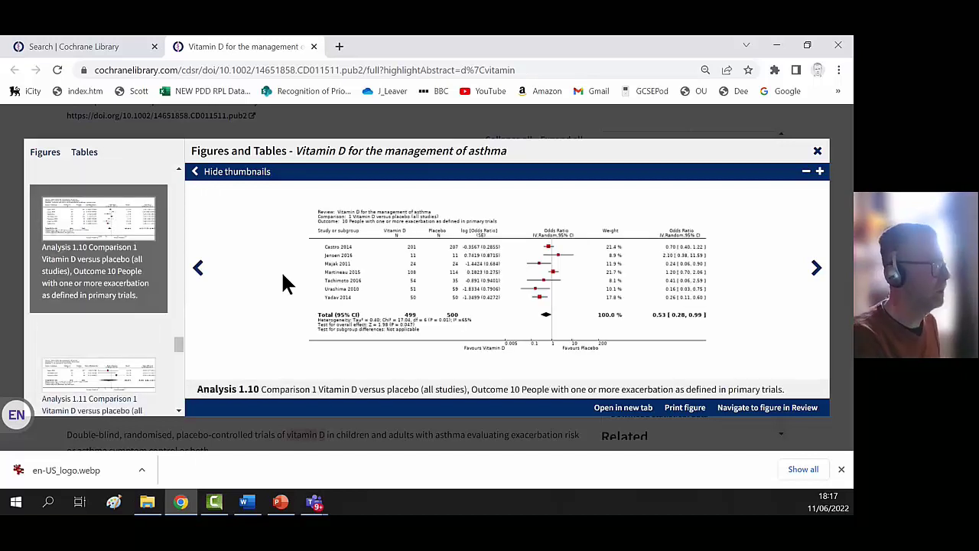
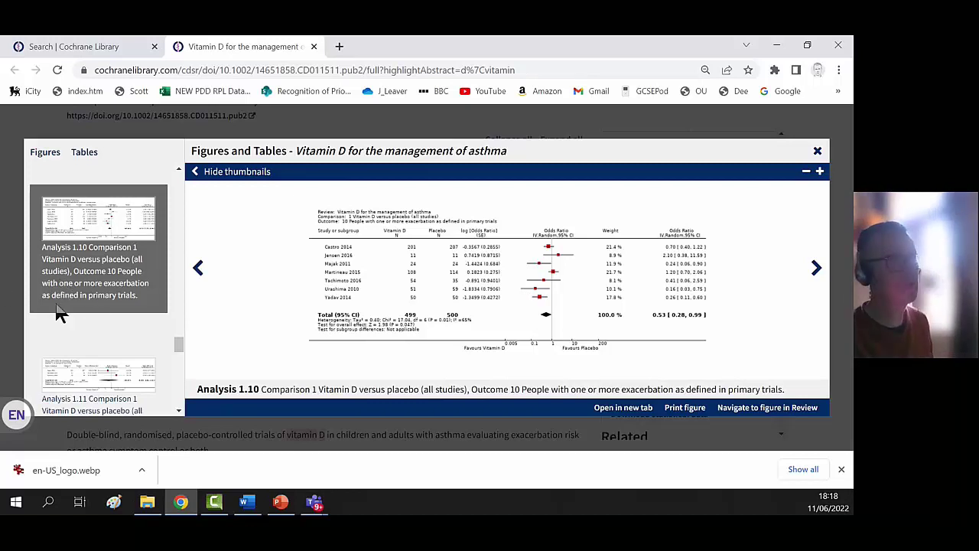
click(817, 152)
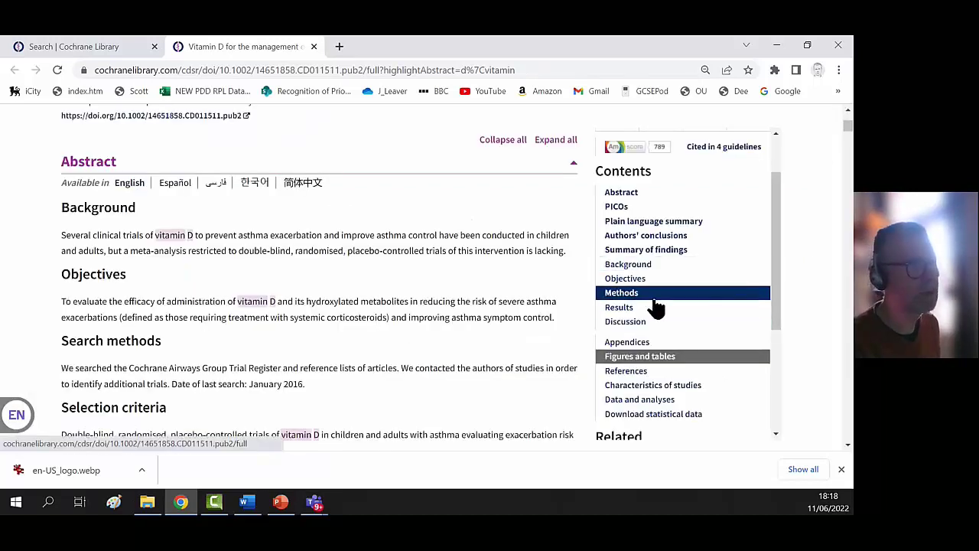
Agree to the terms, download the vitamin D asthma review's statistical data, and show the downloaded file in its folder.
scroll(650, 336, down, 1)
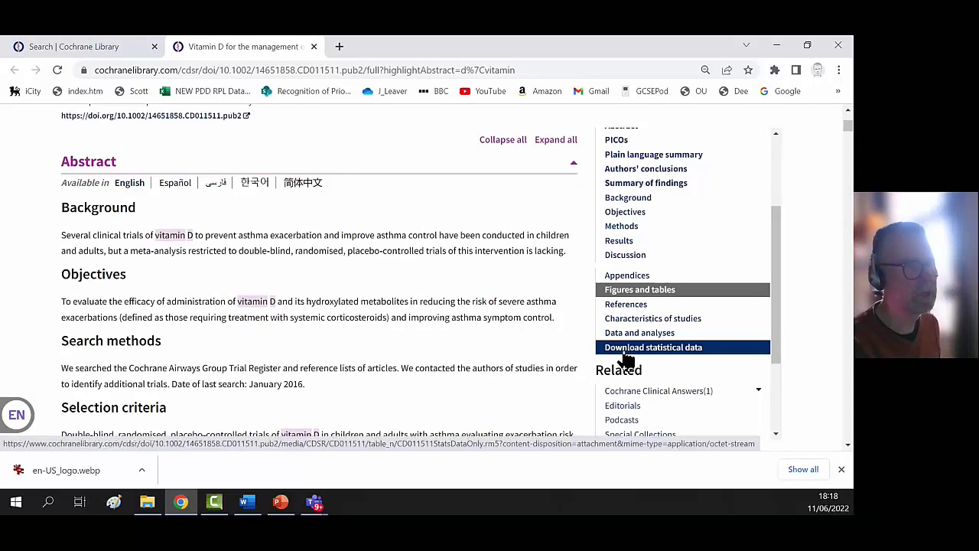
click(625, 350)
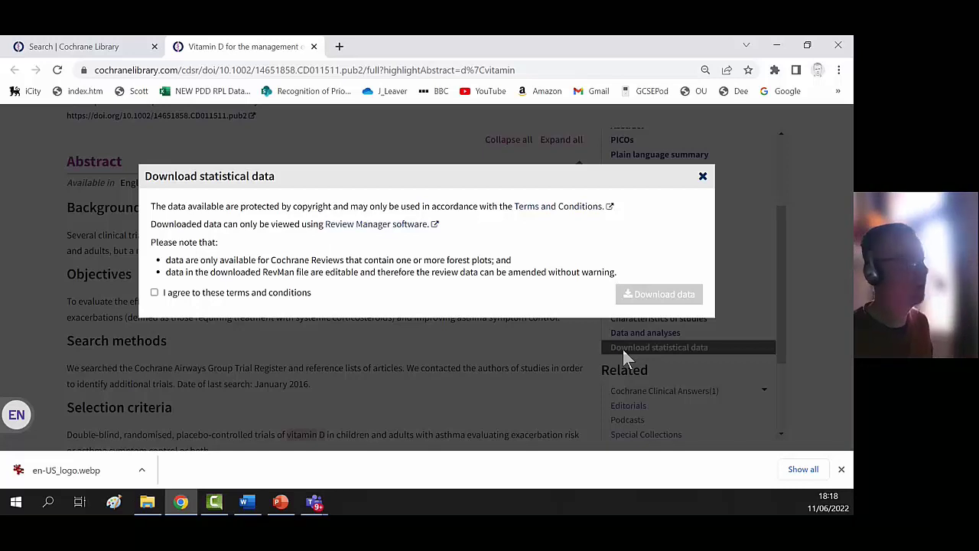
click(154, 294)
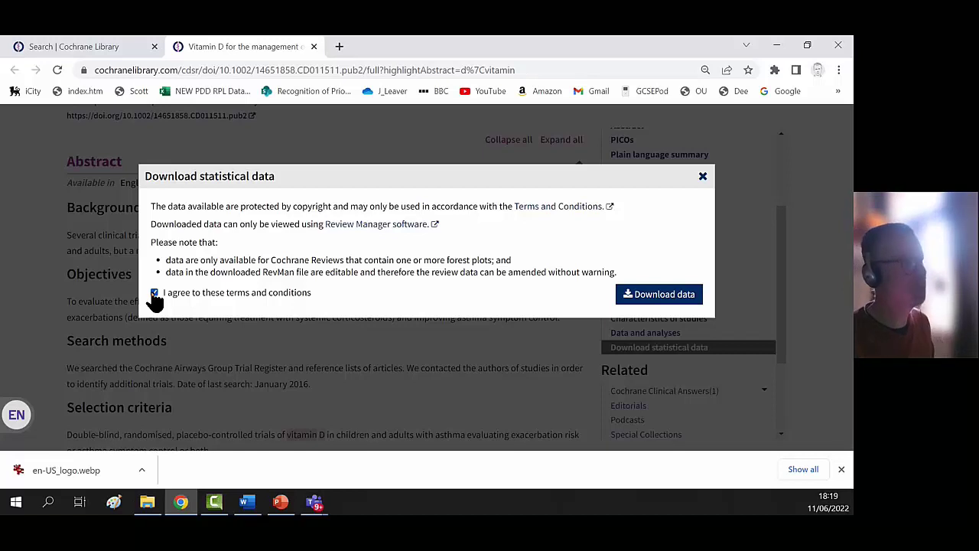
click(640, 295)
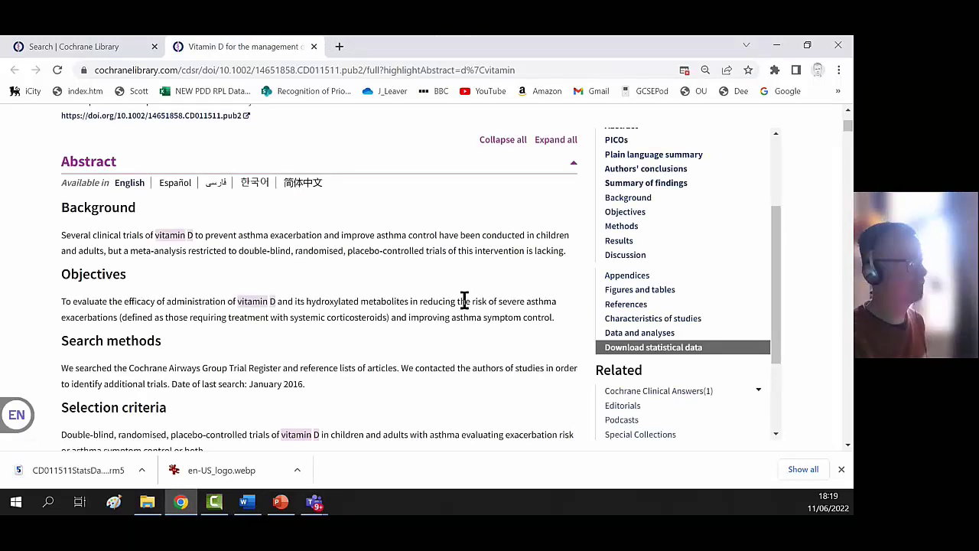
click(143, 470)
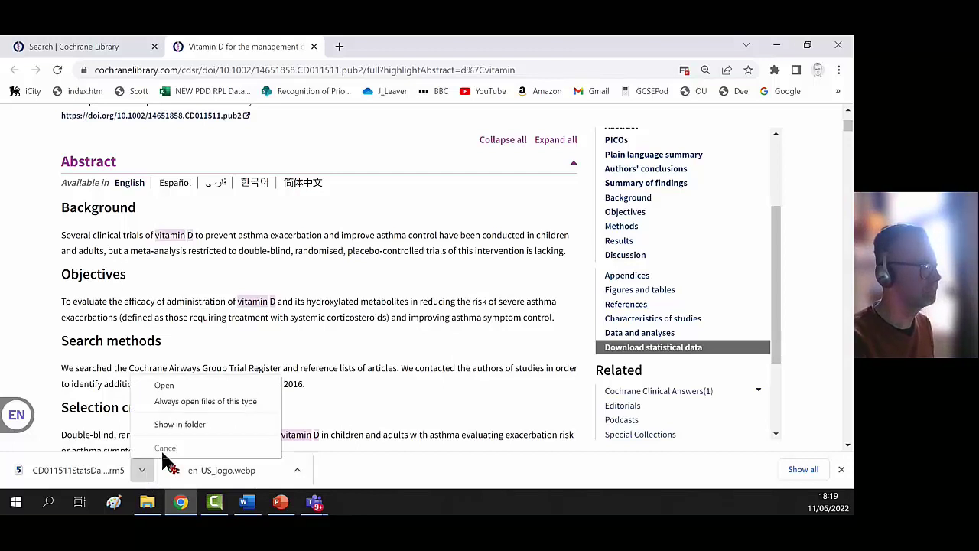
click(175, 426)
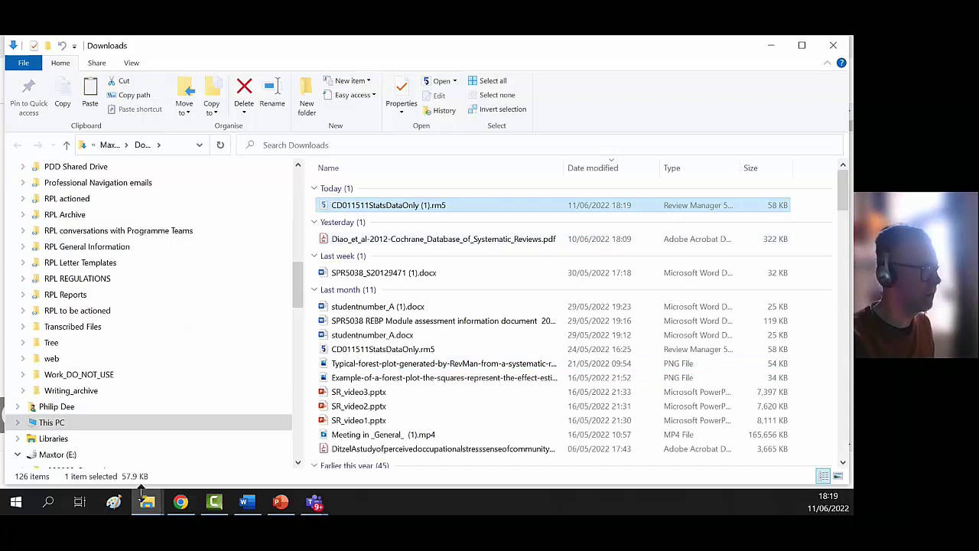
In File Explorer, go to the Cochrane files folder under Video 5 - RevMan and open CD011511StatsDataOnly (1).rm5 in Review Manager.
mouse_move(147, 501)
click(90, 454)
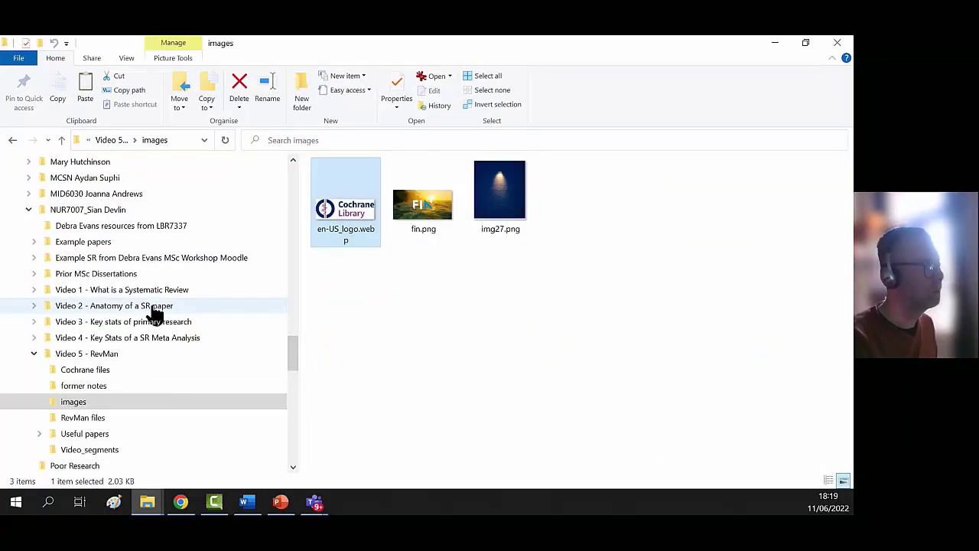
click(77, 419)
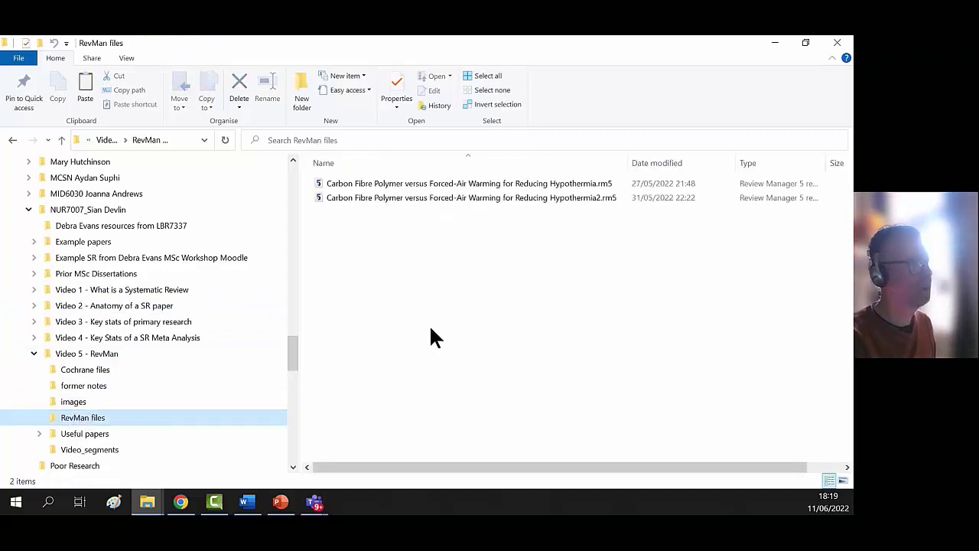
click(80, 372)
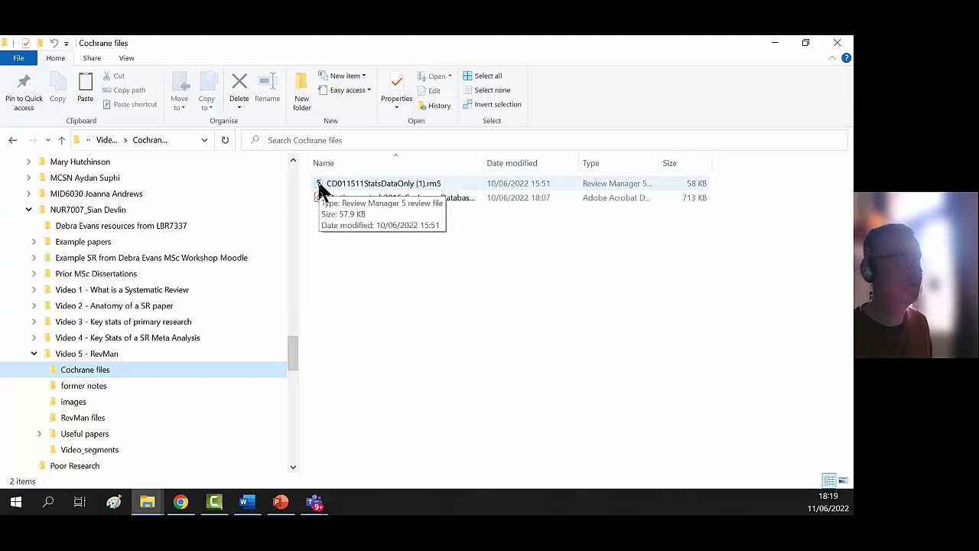
double_click(319, 184)
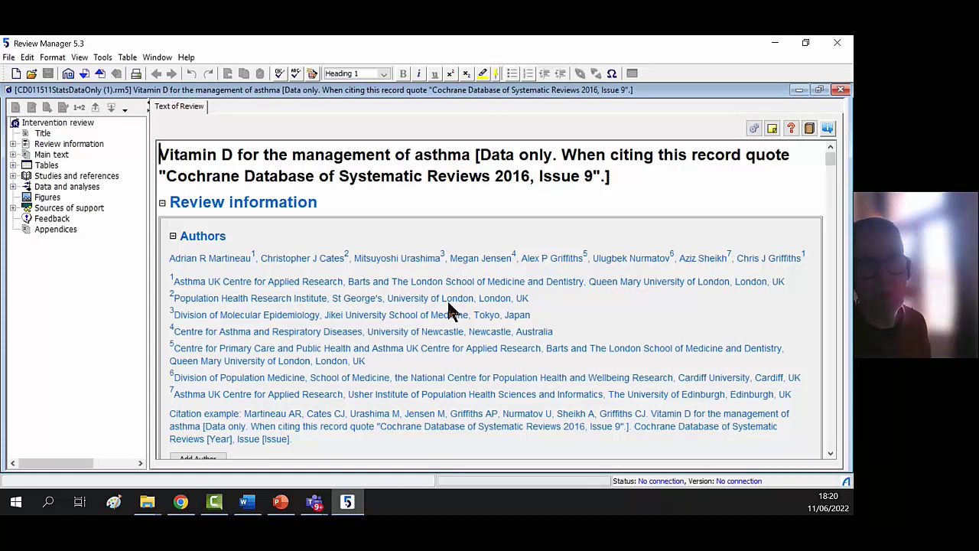
Look through the review's text sections and study tables down to the Data and analyses section for vitamin D versus placebo.
scroll(451, 295, down, 3)
scroll(451, 294, down, 5)
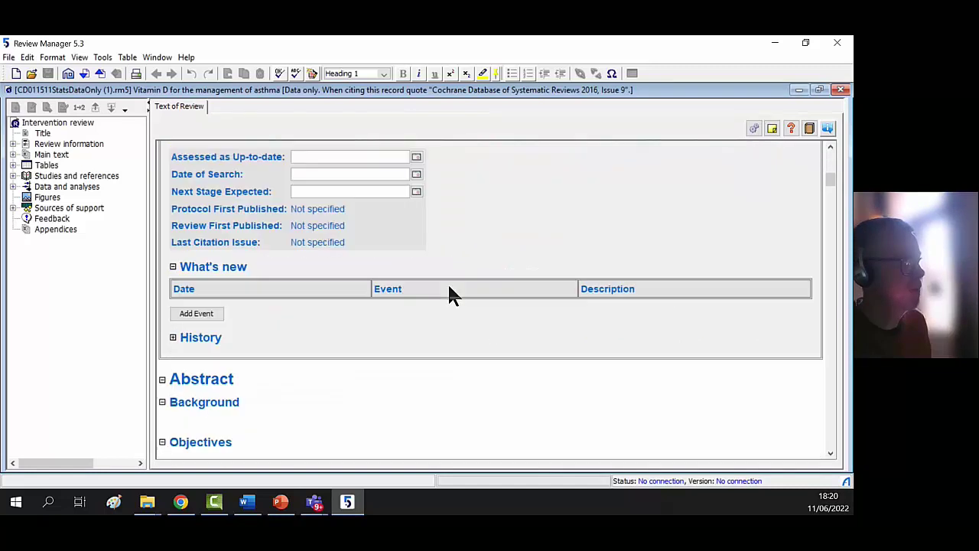
scroll(451, 294, down, 2)
scroll(450, 294, down, 4)
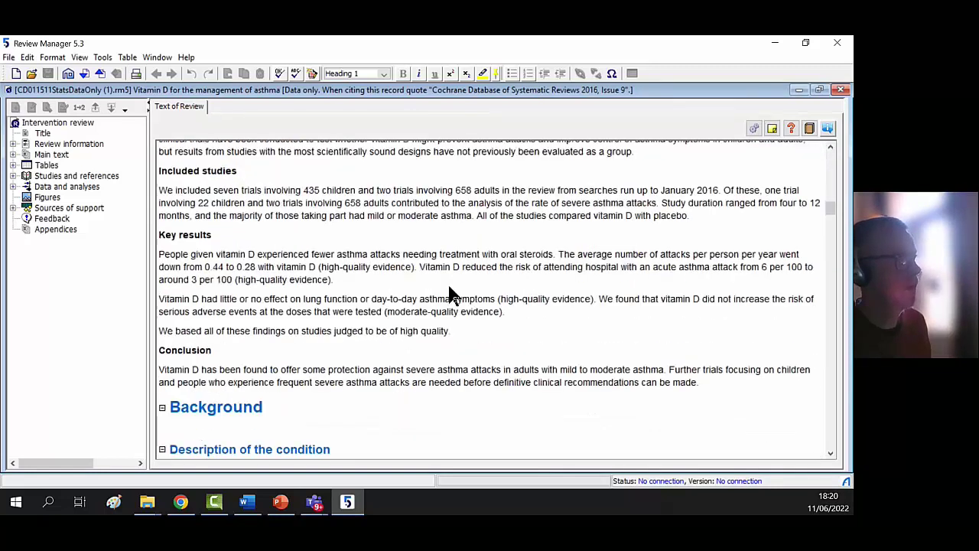
scroll(450, 295, down, 2)
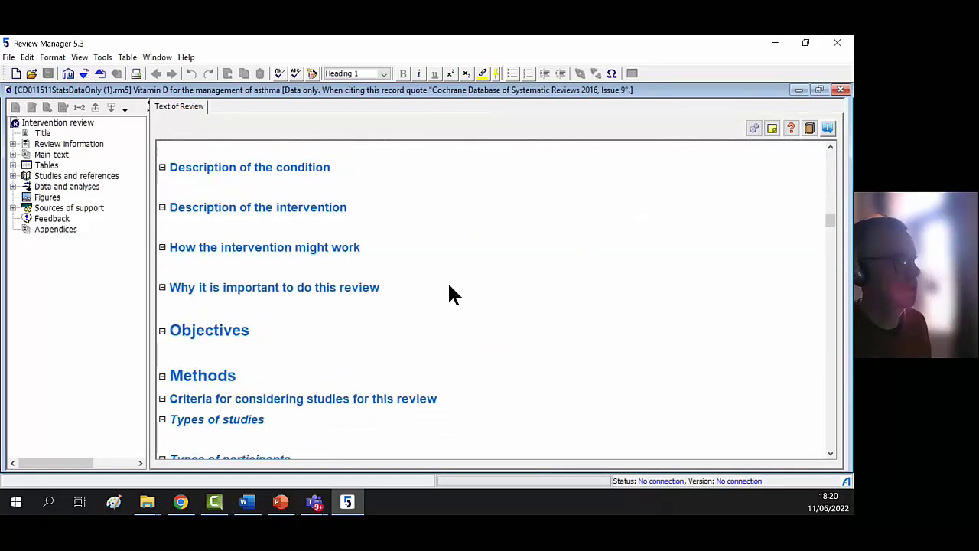
scroll(450, 294, down, 6)
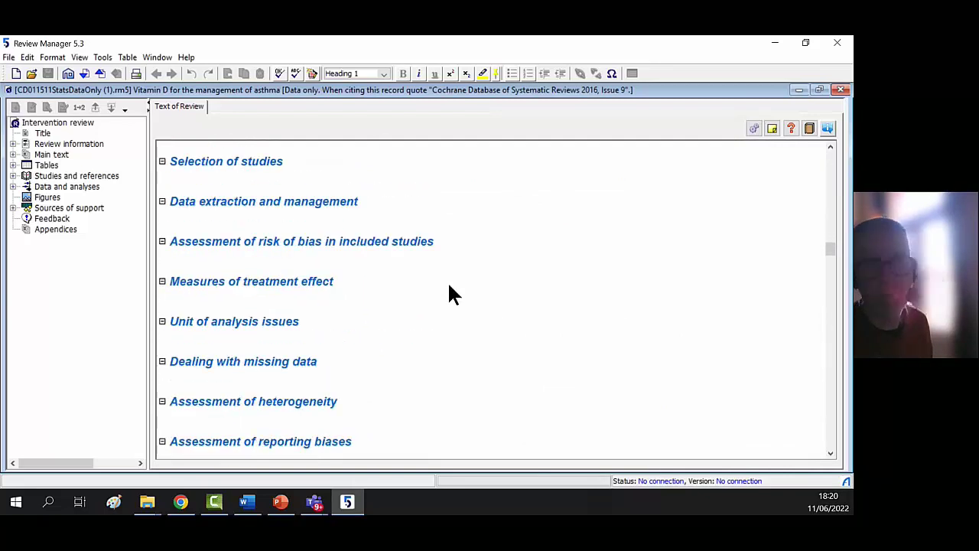
scroll(449, 294, down, 2)
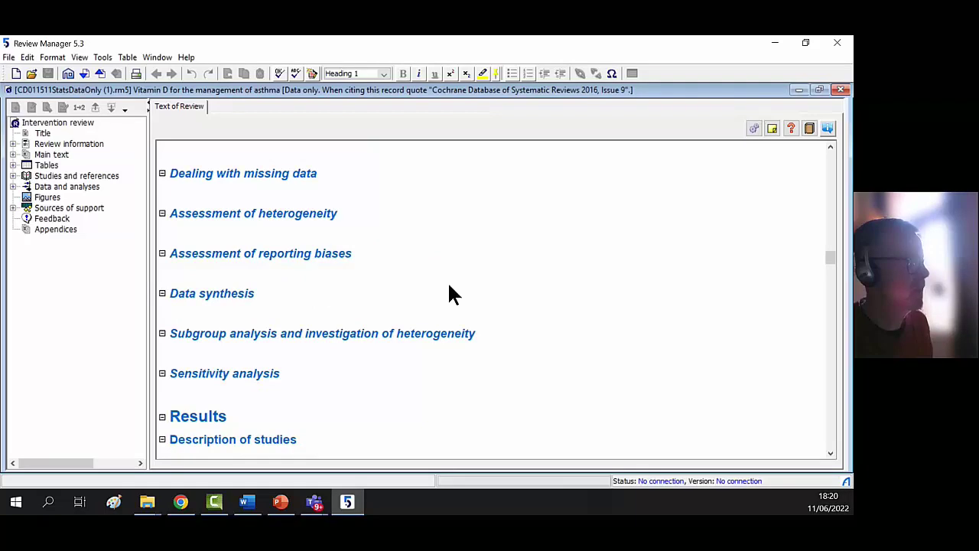
scroll(450, 295, down, 12)
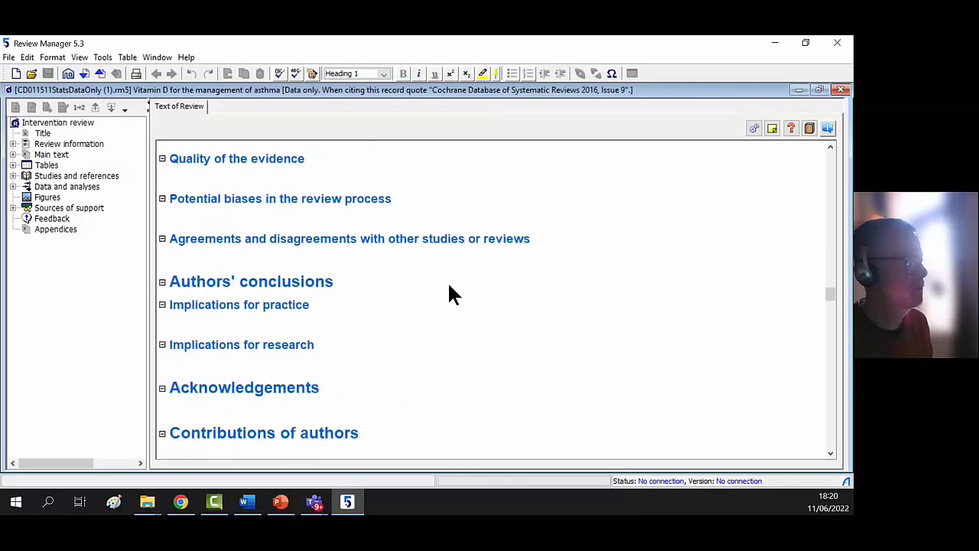
scroll(450, 295, down, 15)
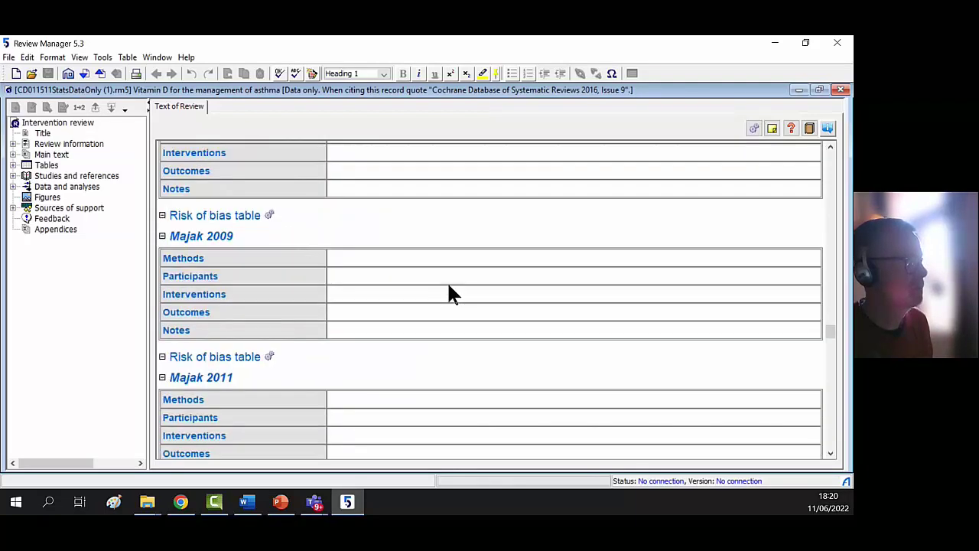
scroll(449, 290, down, 20)
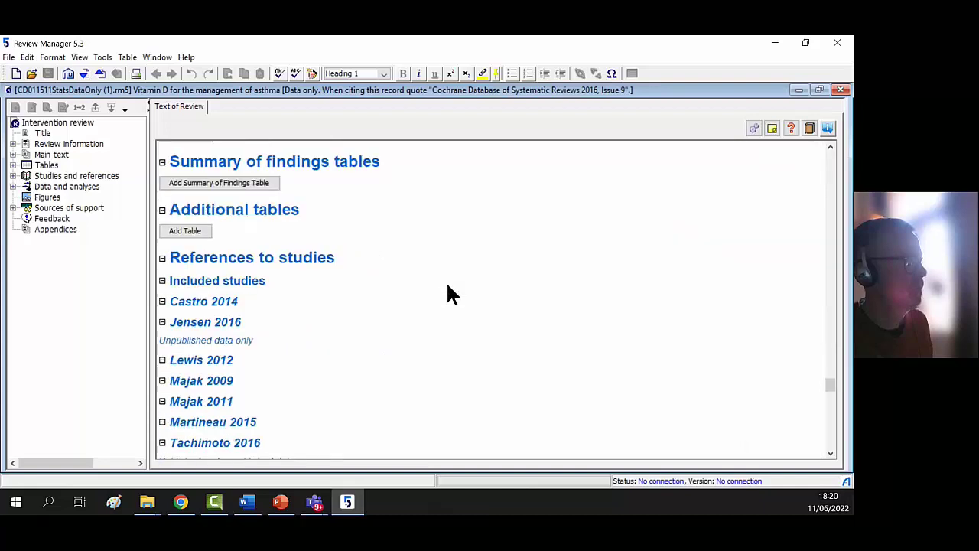
scroll(450, 294, down, 3)
scroll(451, 294, down, 3)
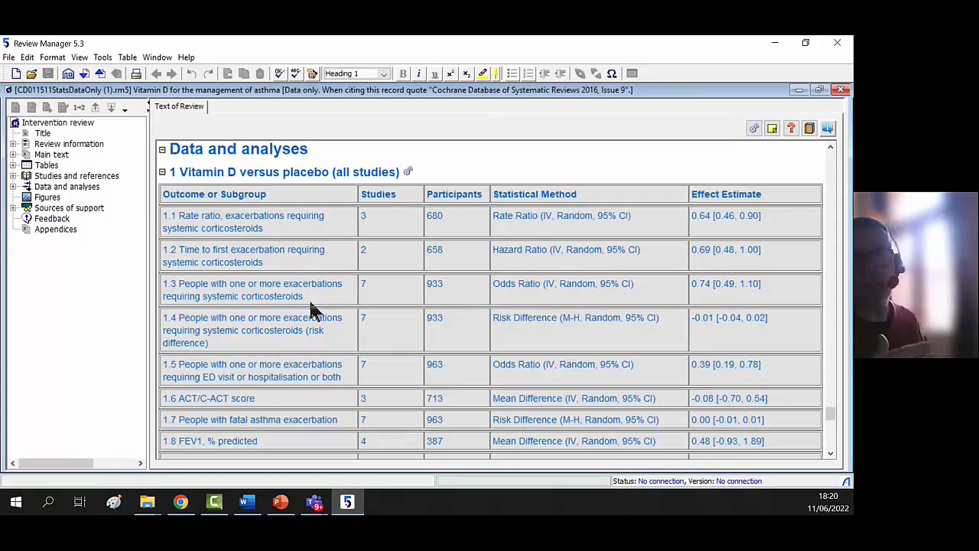
Open outcome 1.10, people with one or more exacerbation, and resize the panes and study column to fit the whole data table.
scroll(310, 310, down, 6)
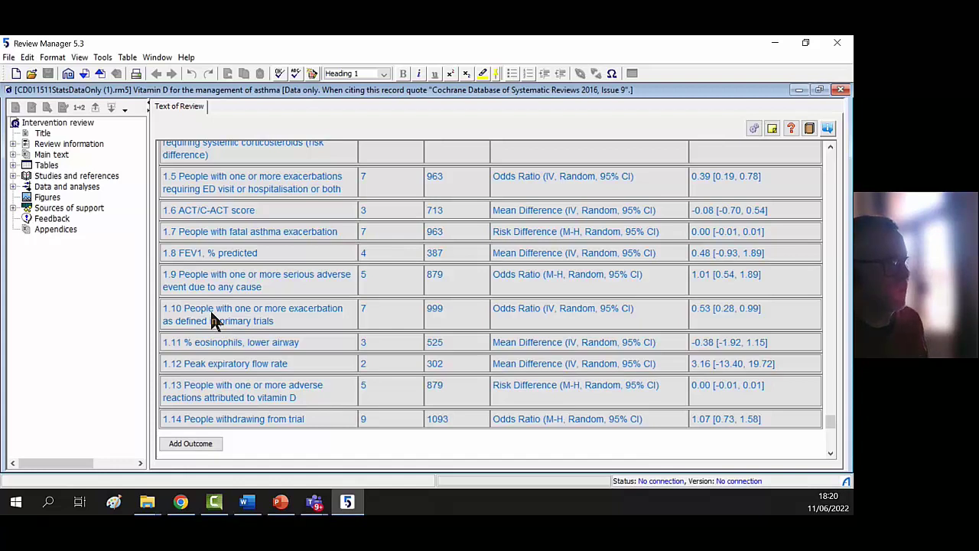
double_click(212, 315)
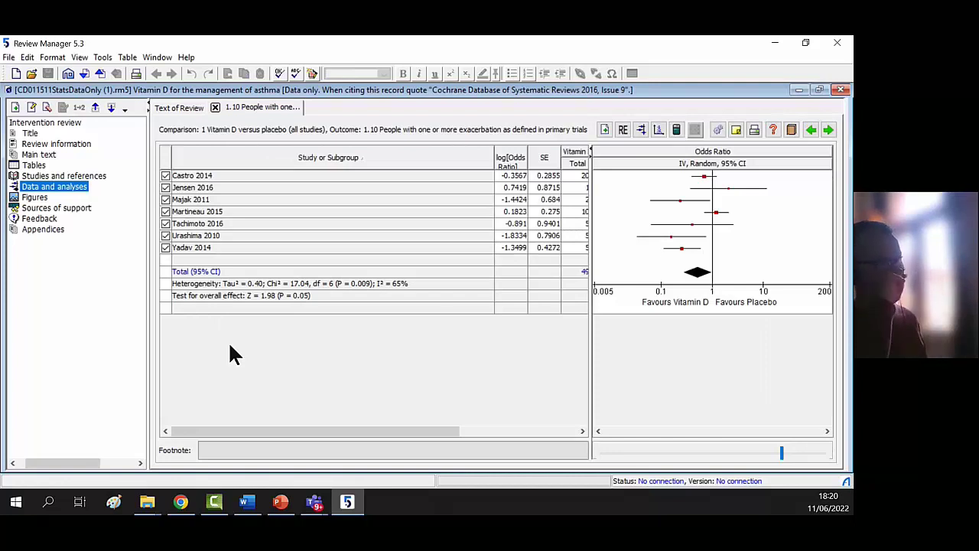
drag(148, 247, 62, 247)
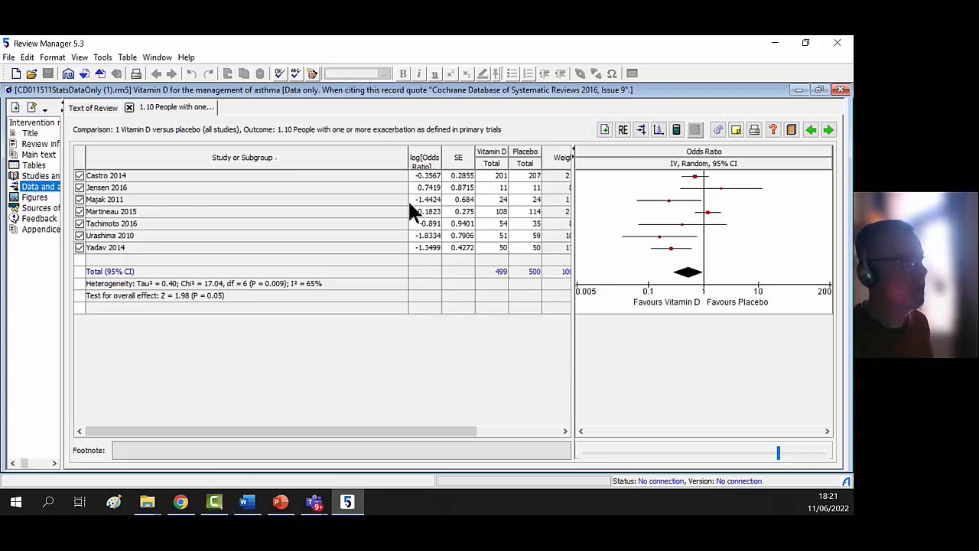
drag(408, 158, 328, 169)
drag(574, 175, 612, 171)
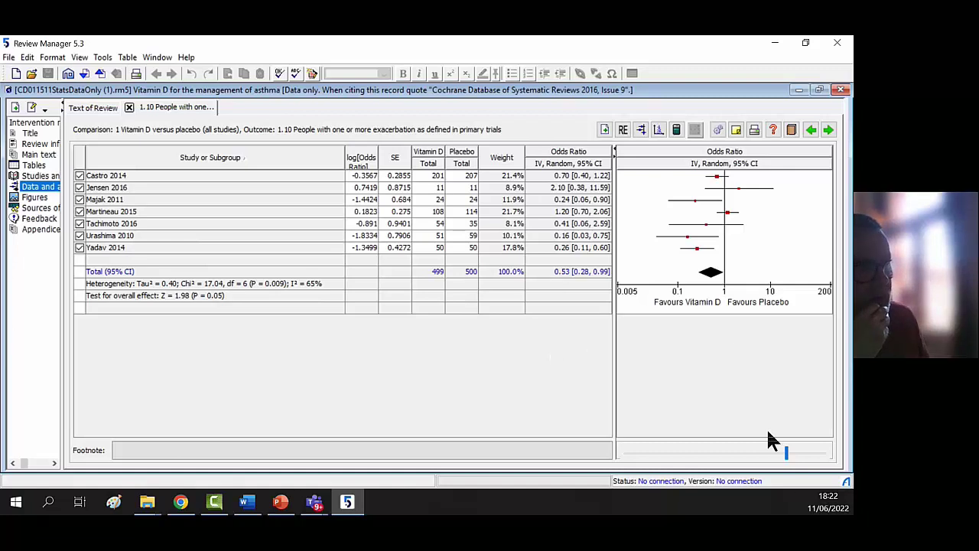
Set the forest plot's scale to 0.02–50 and exclude the Jensen 2016 and Martineau 2015 studies from the analysis.
drag(790, 456, 756, 470)
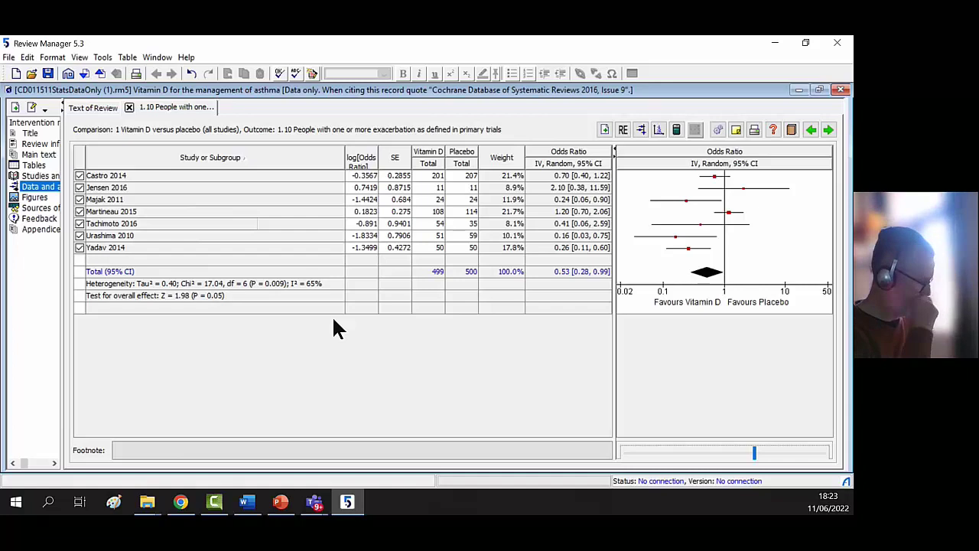
click(80, 188)
click(79, 211)
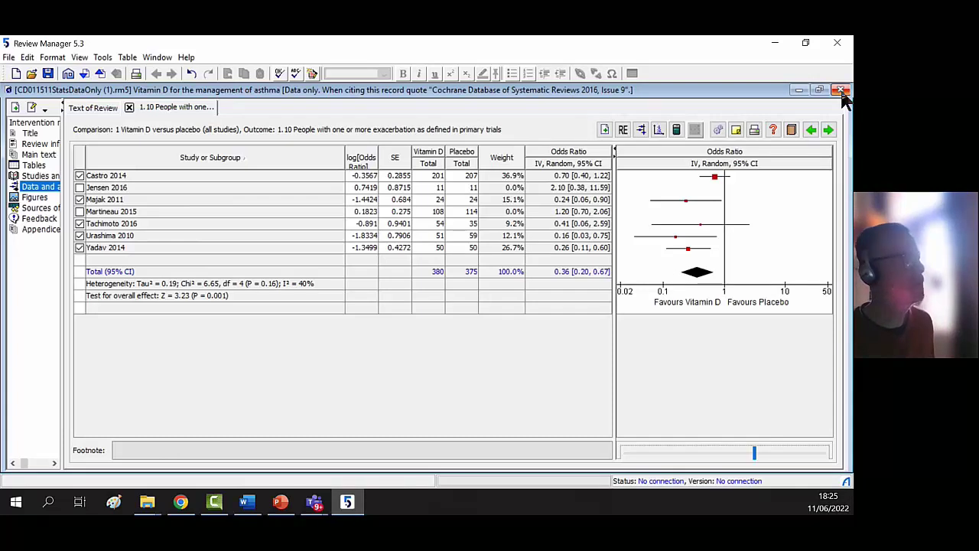
Return to the review text and examine comparison 2, the sensitivity analysis excluding studies at high risk of bias.
click(106, 109)
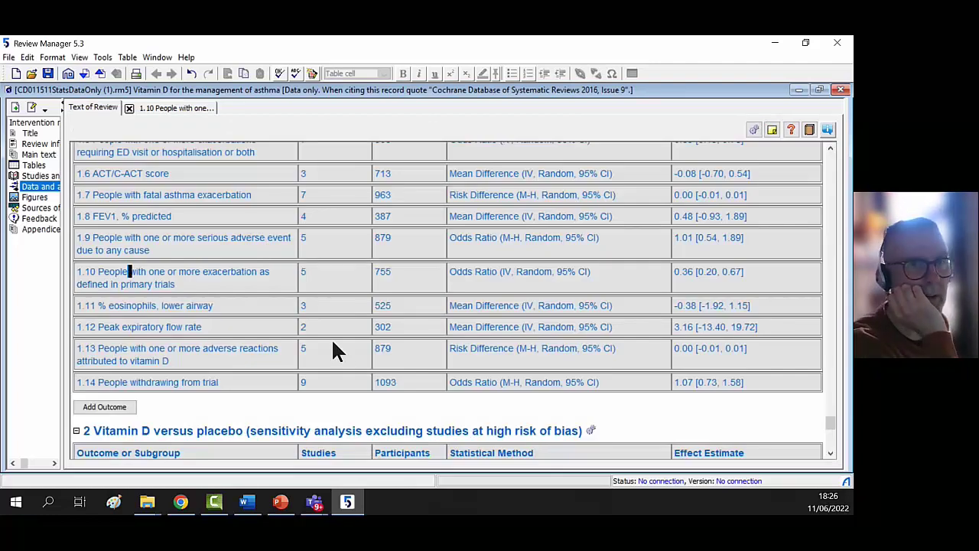
scroll(336, 350, down, 3)
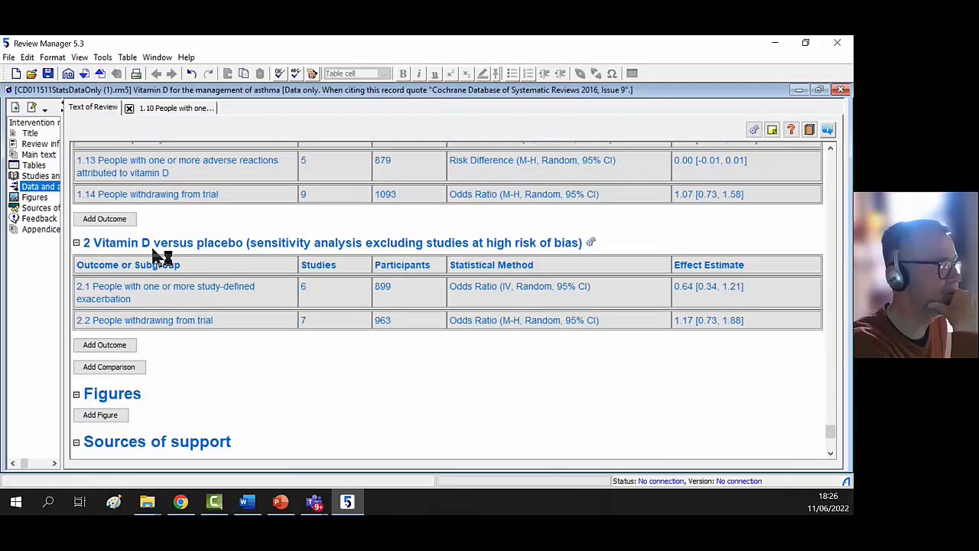